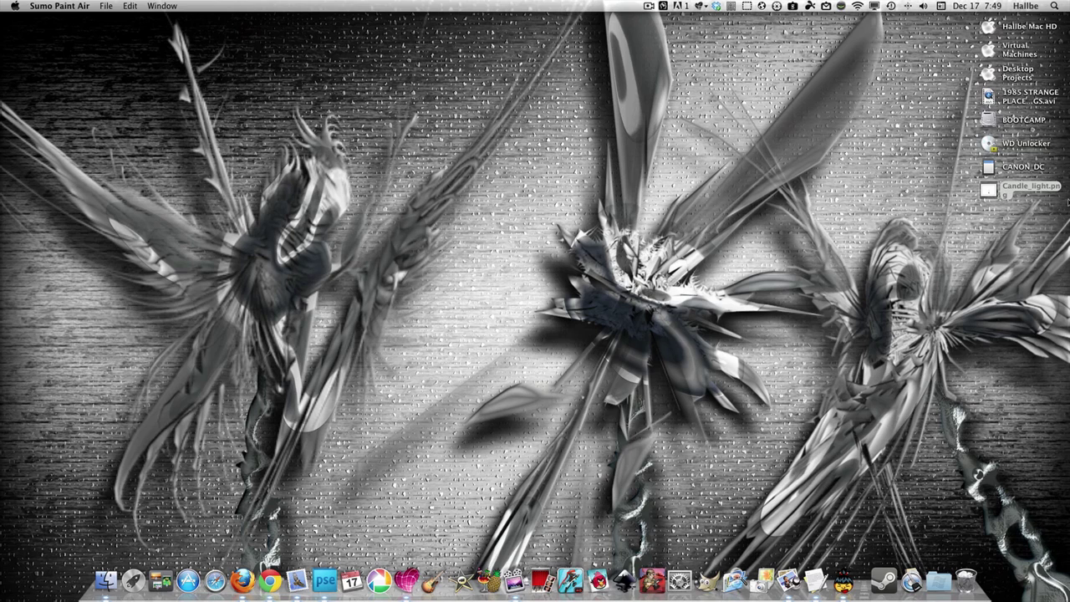
Step: View the candle bulb reference image, then close its preview
{"action": "double_click", "coordinate": [989, 190]}
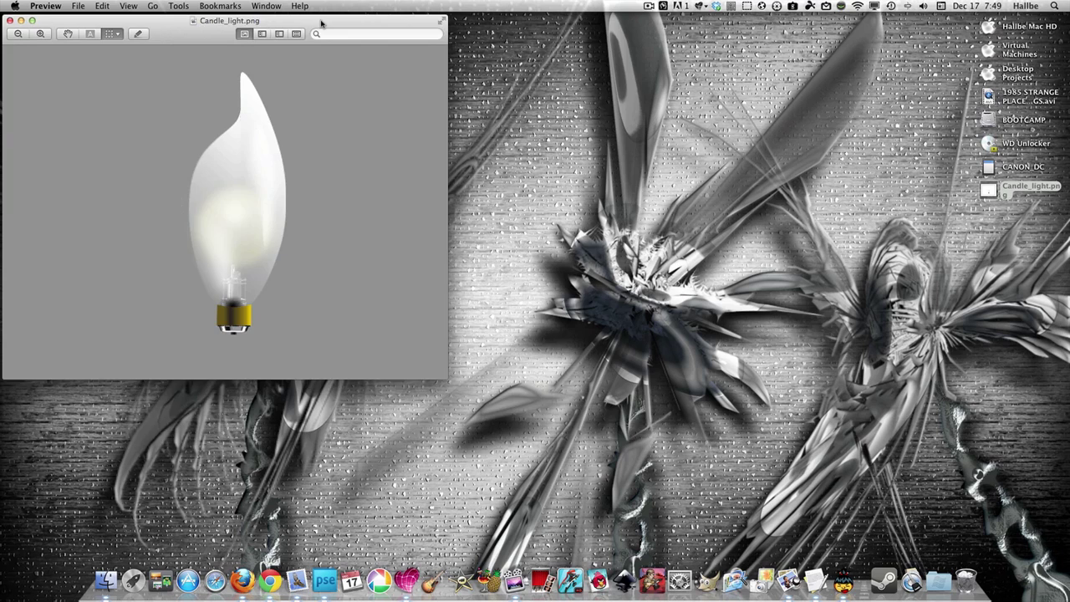
{"action": "left_click_drag", "start_coordinate": [321, 23], "coordinate": [482, 74]}
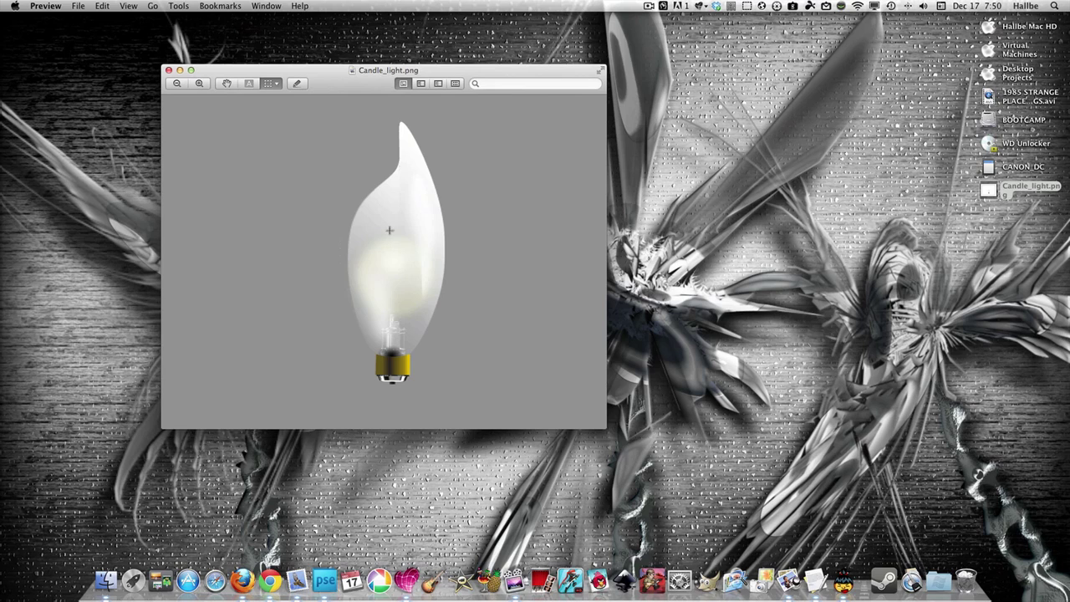
{"action": "left_click", "coordinate": [168, 71]}
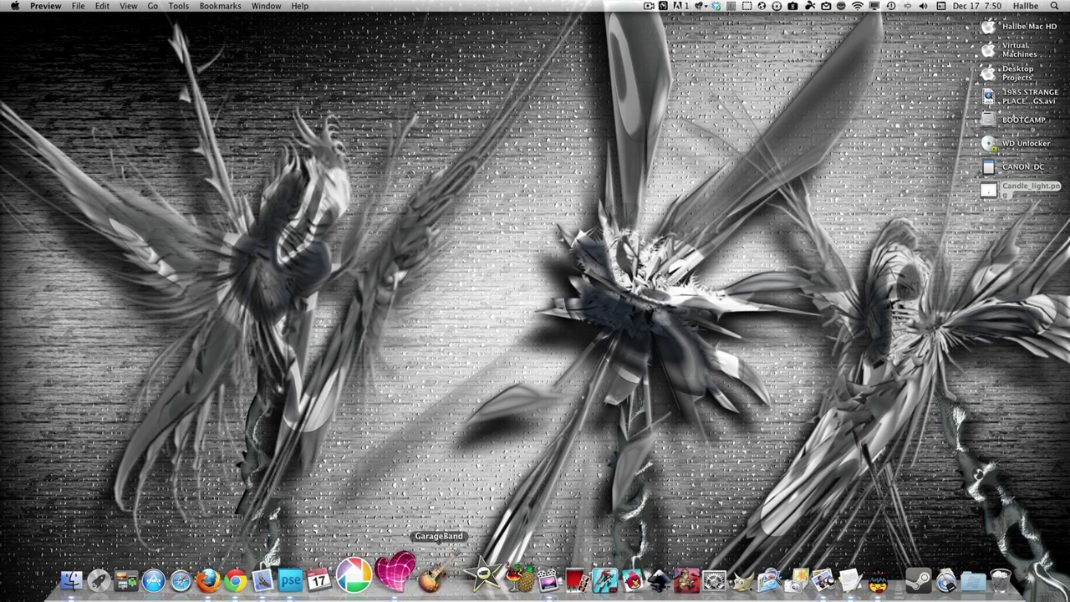
Step: Create a new 800x600 image in Sumo Paint Air and fill the canvas black
{"action": "left_click", "coordinate": [853, 573]}
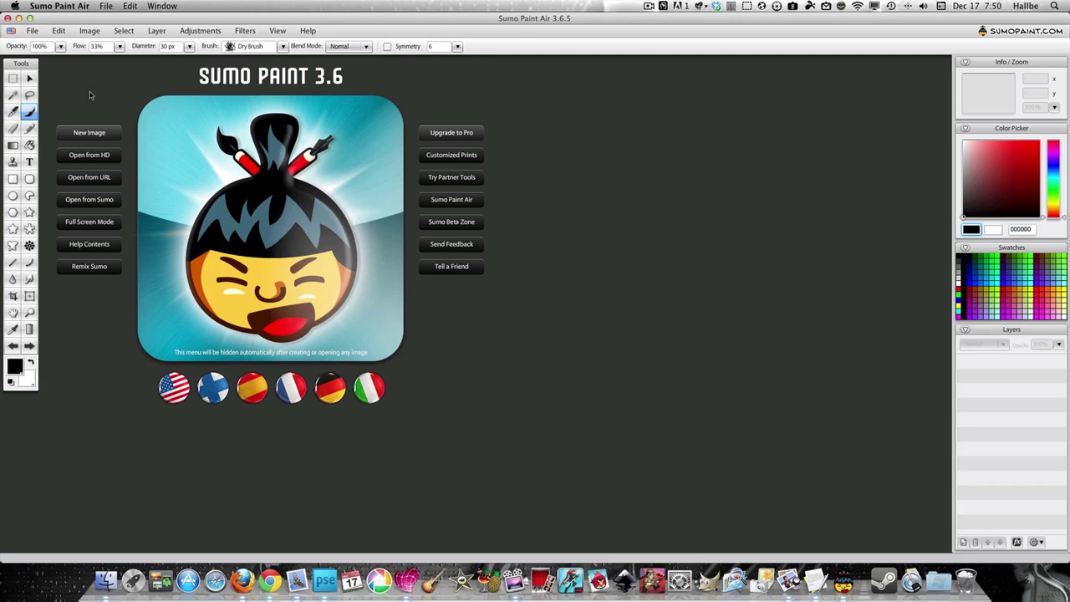
{"action": "left_click", "coordinate": [89, 132]}
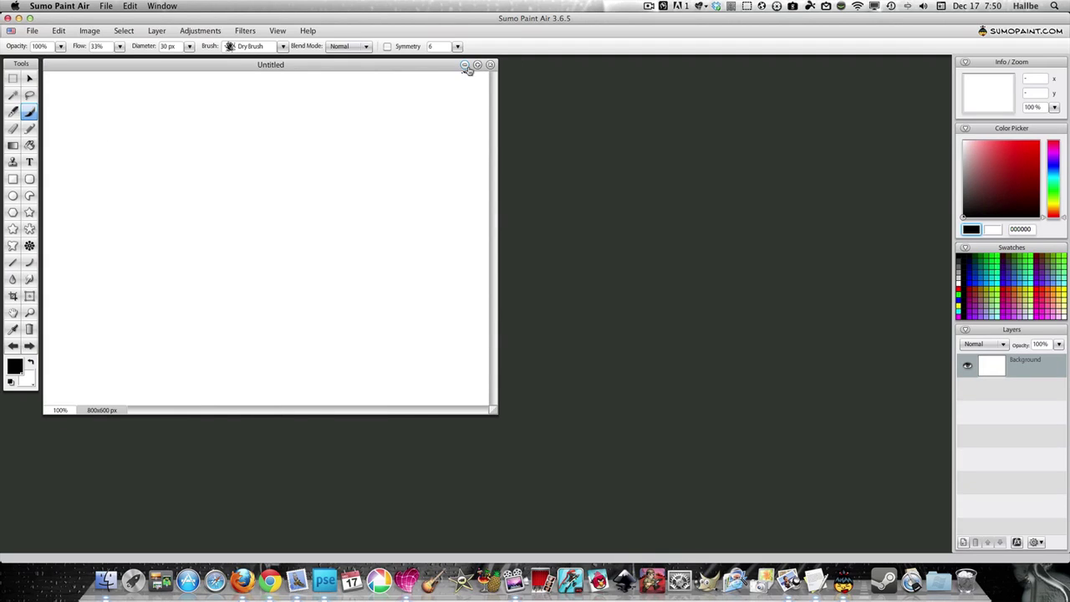
{"action": "left_click", "coordinate": [478, 66]}
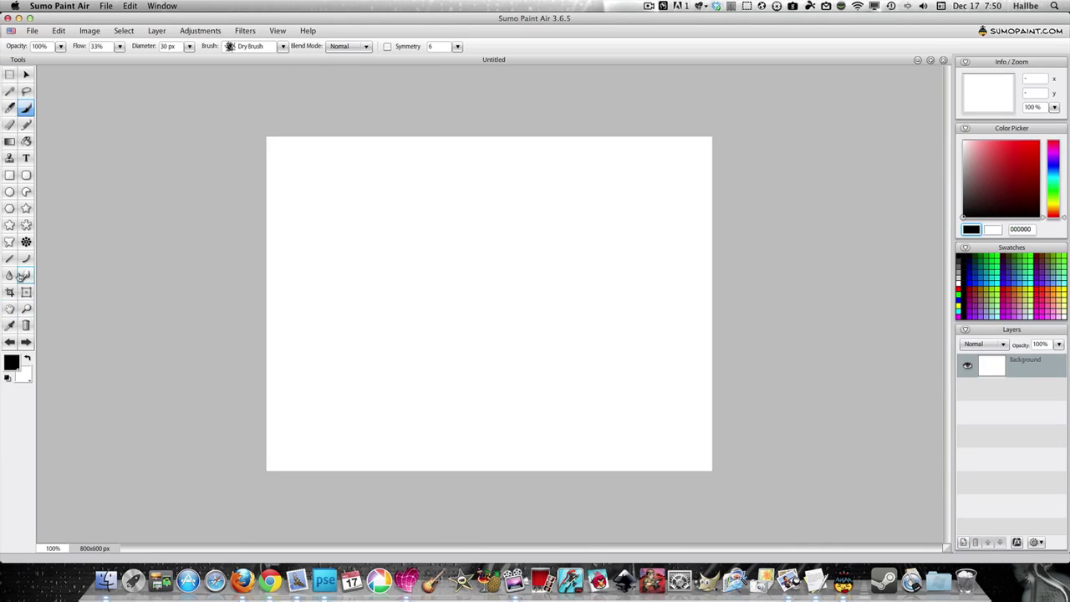
{"action": "left_click", "coordinate": [26, 142]}
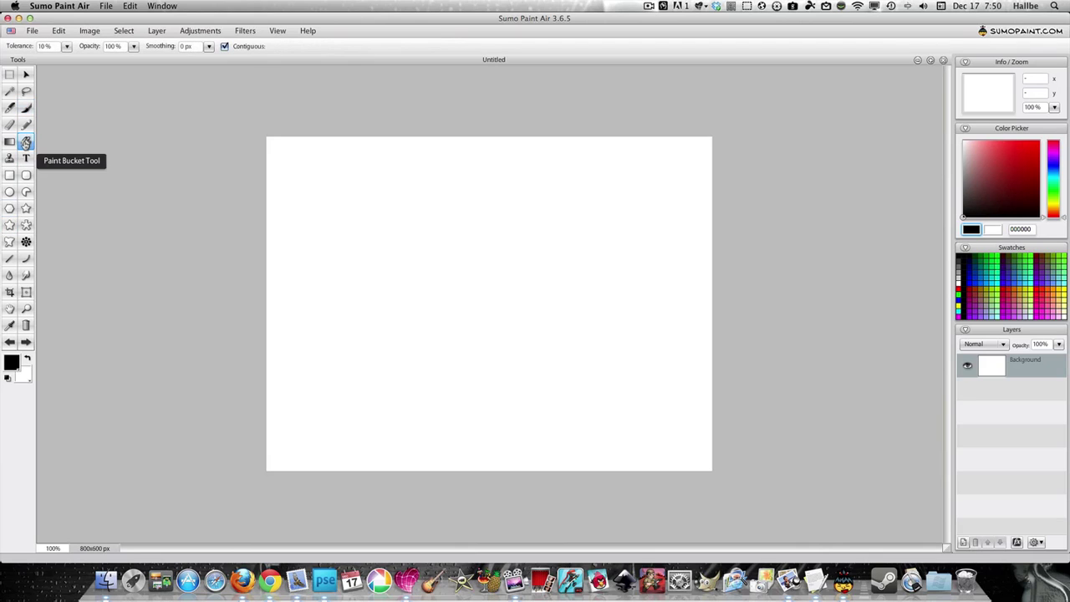
{"action": "left_click", "coordinate": [359, 250]}
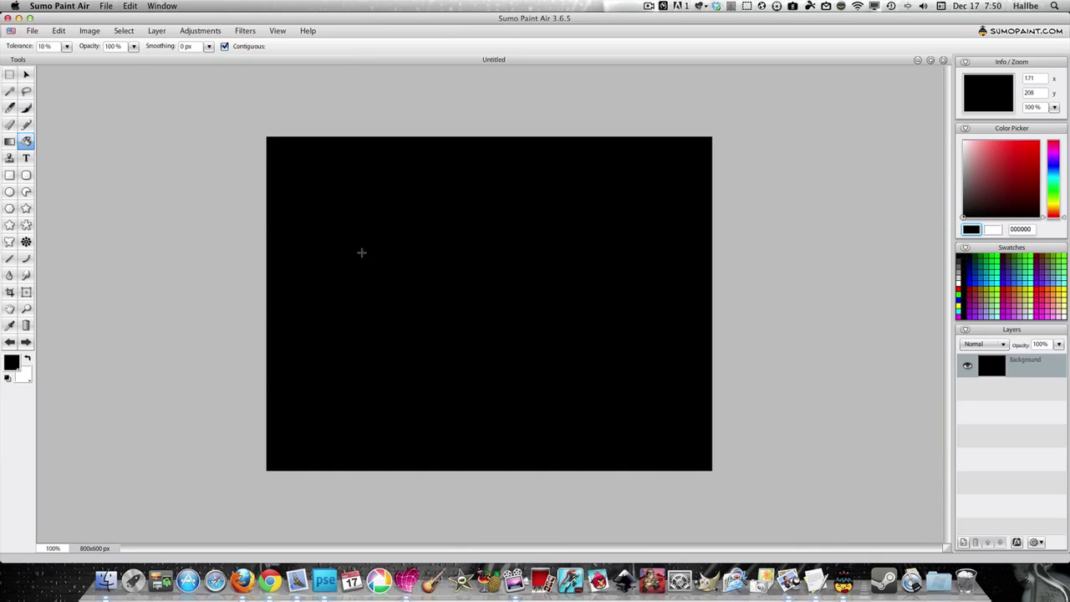
Step: Add a transparent layer and draw a tall elliptical selection near the canvas centre
{"action": "left_click", "coordinate": [964, 541]}
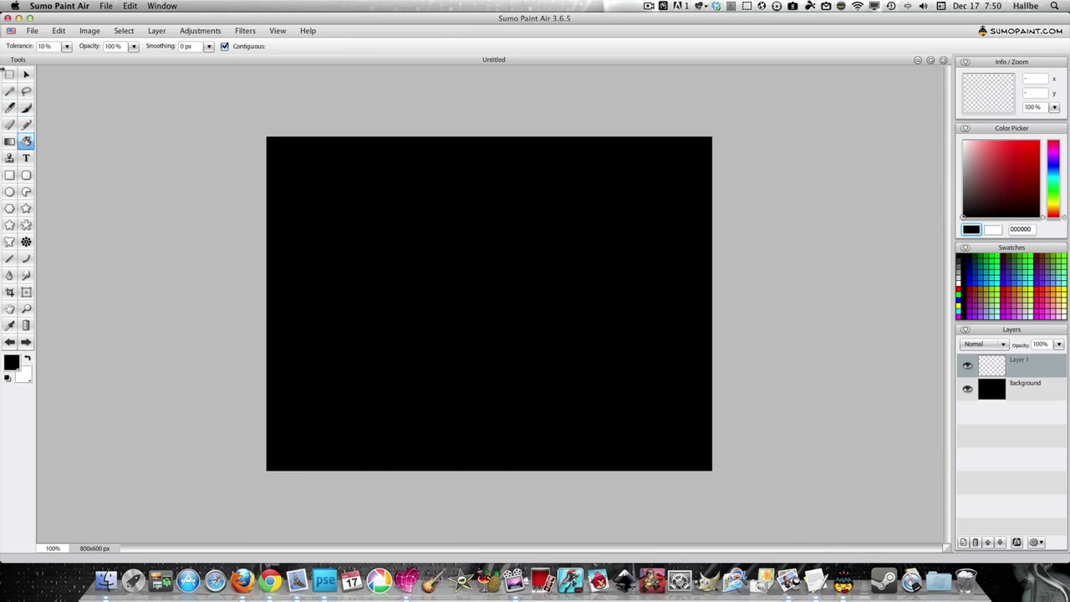
{"action": "left_click", "coordinate": [8, 74]}
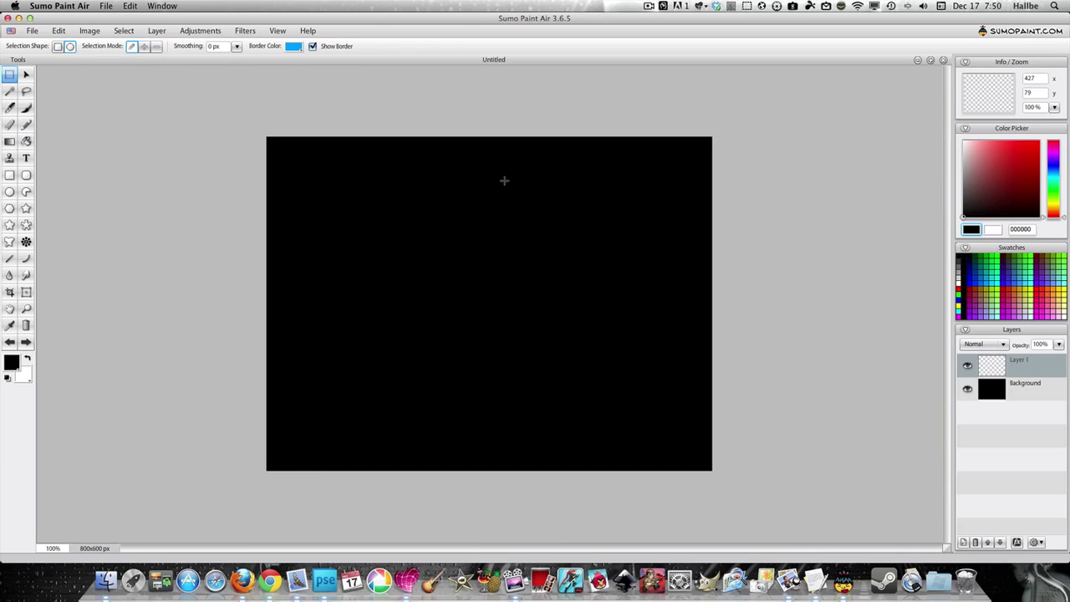
{"action": "left_click_drag", "start_coordinate": [508, 175], "coordinate": [410, 405]}
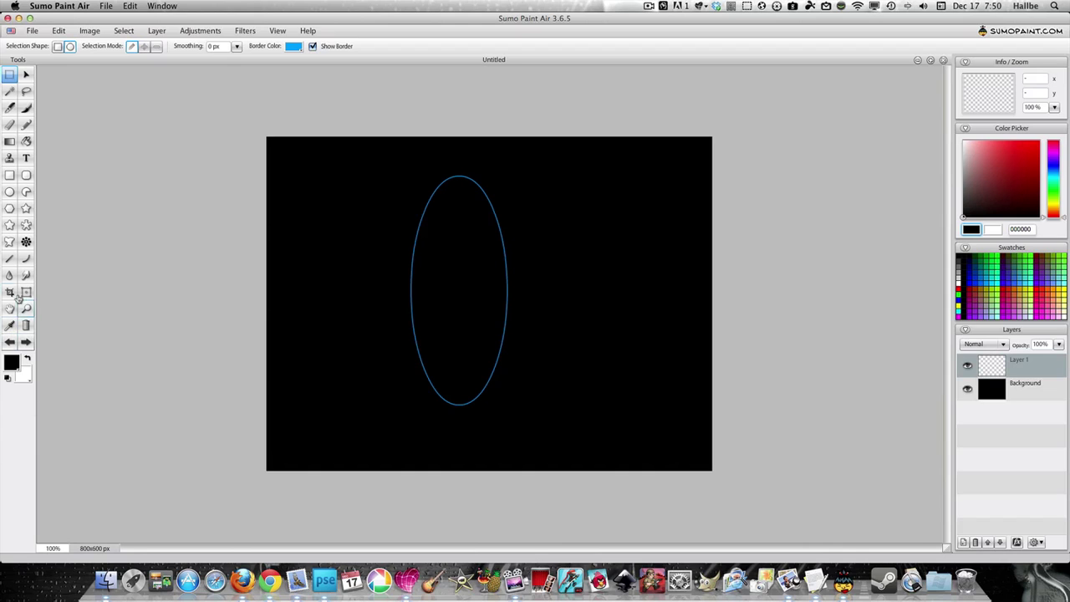
Step: Pick the White to Transparent gradient preset and try a first gradient, undoing it
{"action": "left_click", "coordinate": [11, 143]}
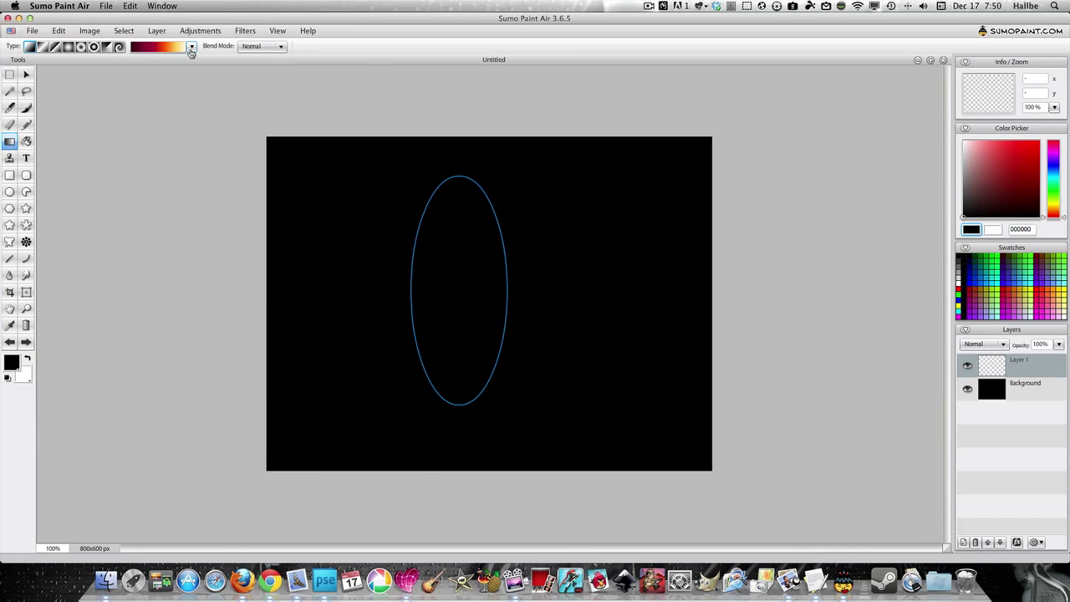
{"action": "left_click", "coordinate": [192, 46]}
{"action": "left_click", "coordinate": [152, 74]}
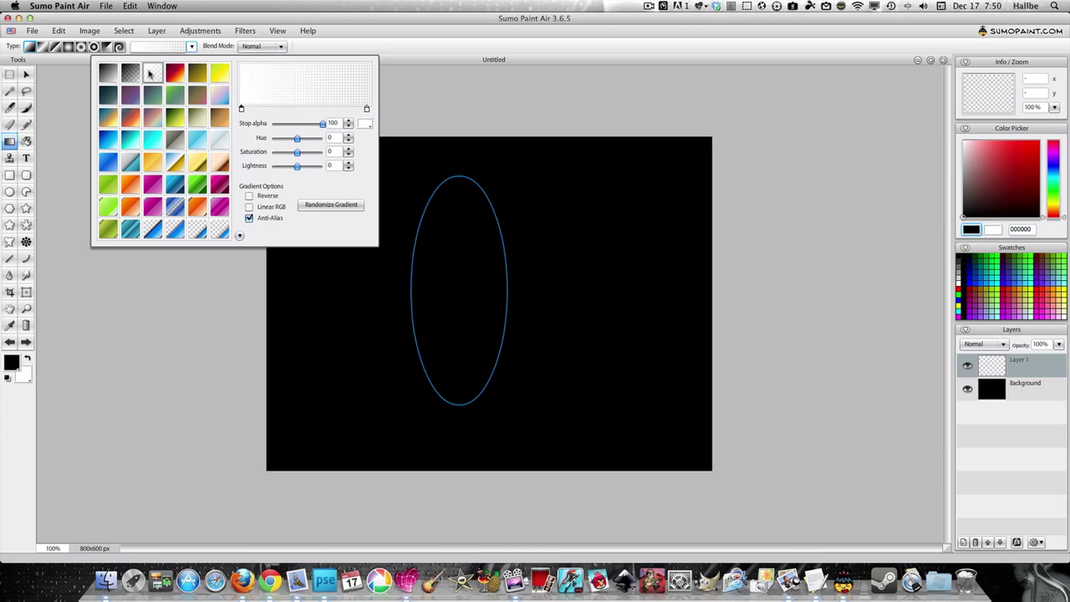
{"action": "left_click_drag", "start_coordinate": [873, 118], "coordinate": [703, 200]}
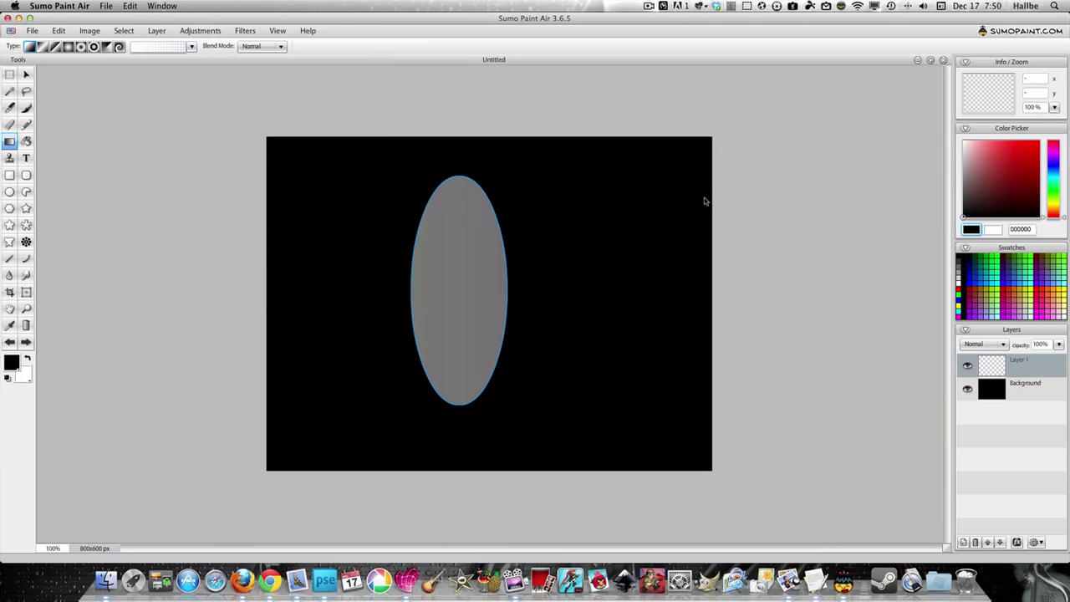
{"action": "left_click", "coordinate": [8, 344]}
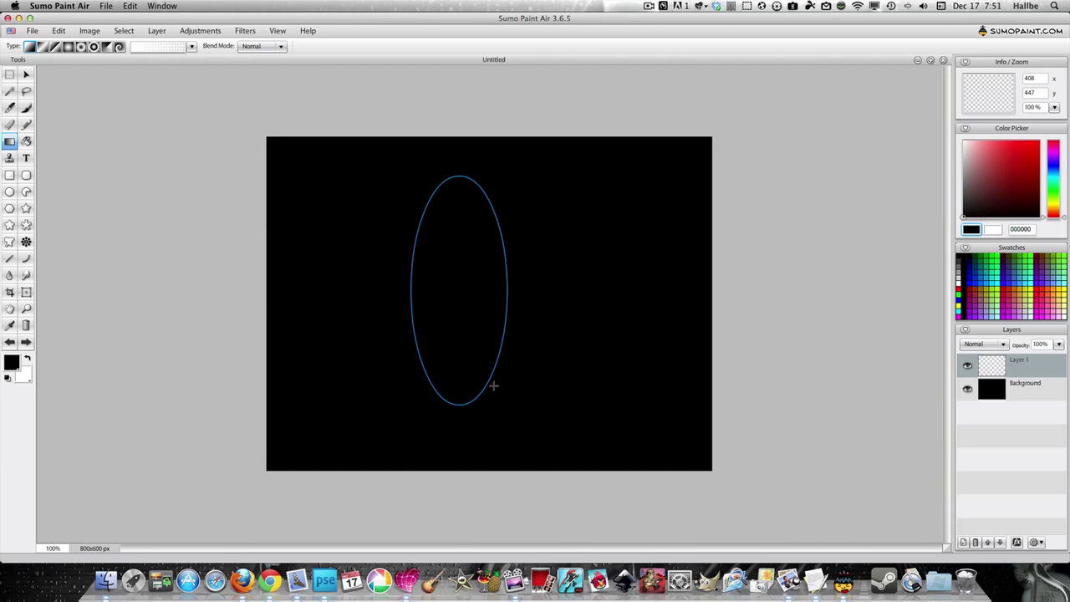
Step: Redraw the gradient diagonally through the ellipse, covering the canvas, and check the layer options
{"action": "left_click_drag", "start_coordinate": [493, 389], "coordinate": [368, 363]}
{"action": "left_click", "coordinate": [10, 342]}
{"action": "mouse_move", "coordinate": [413, 168]}
{"action": "left_mouse_down"}
{"action": "mouse_move", "coordinate": [473, 318]}
{"action": "mouse_move", "coordinate": [546, 357]}
{"action": "mouse_move", "coordinate": [552, 313]}
{"action": "mouse_move", "coordinate": [511, 288]}
{"action": "mouse_move", "coordinate": [541, 294]}
{"action": "mouse_move", "coordinate": [520, 303]}
{"action": "mouse_move", "coordinate": [544, 345]}
{"action": "left_mouse_up"}
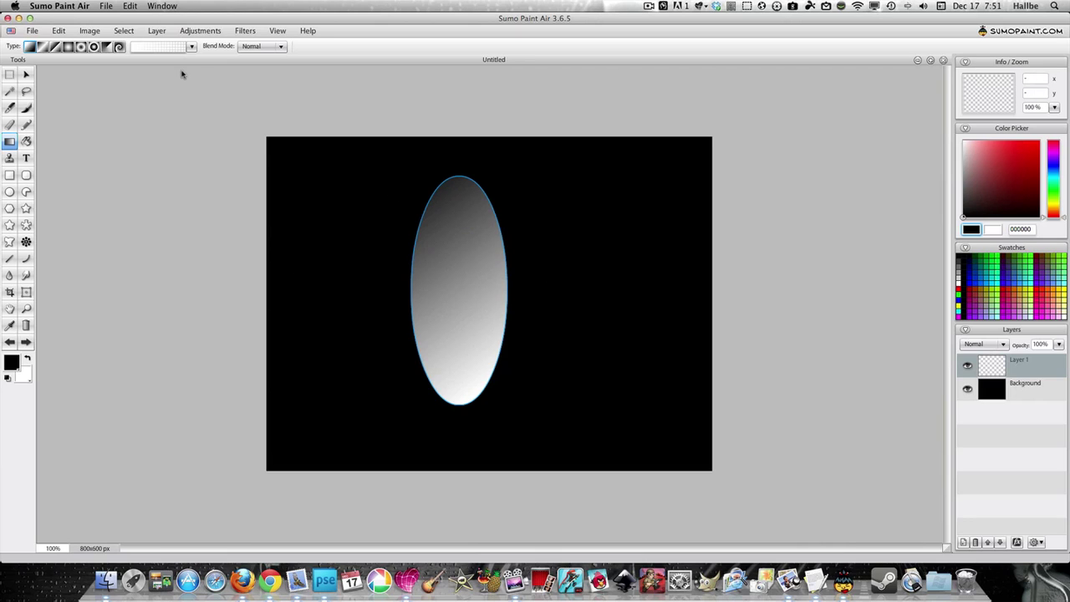
{"action": "left_click", "coordinate": [1037, 541]}
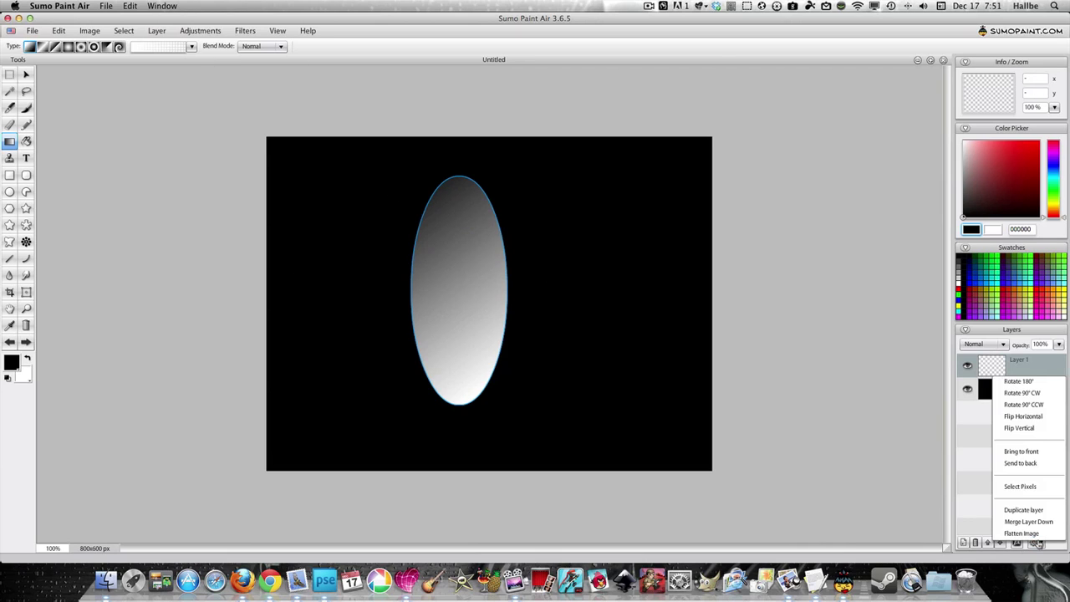
{"action": "left_click", "coordinate": [1046, 435]}
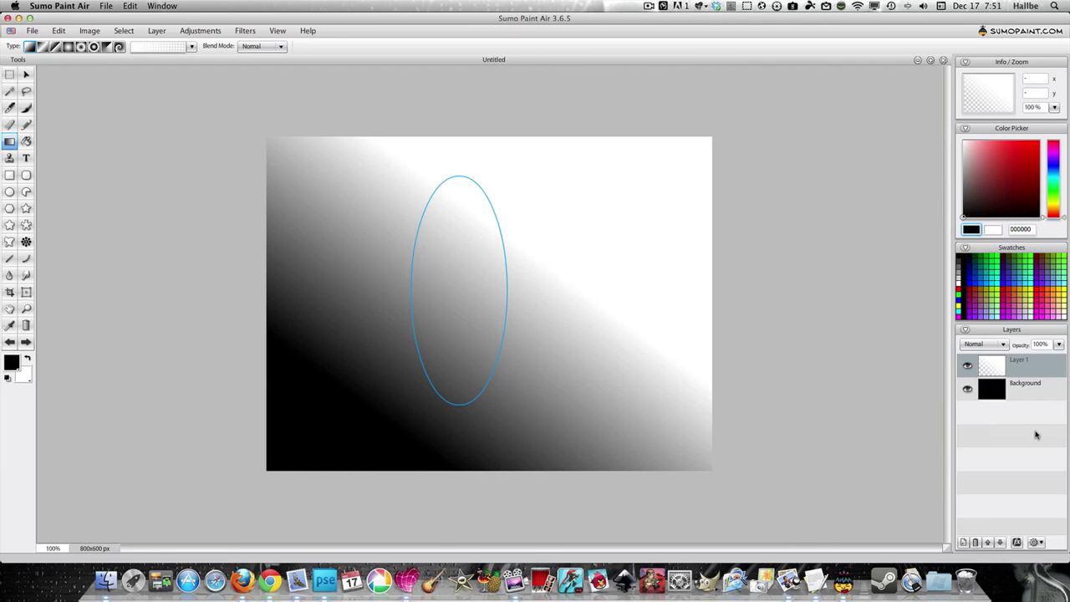
Step: Undo the diagonal fills, refill the ellipse white at top fading downward, and check transparency
{"action": "left_click", "coordinate": [11, 343]}
{"action": "left_click", "coordinate": [11, 343]}
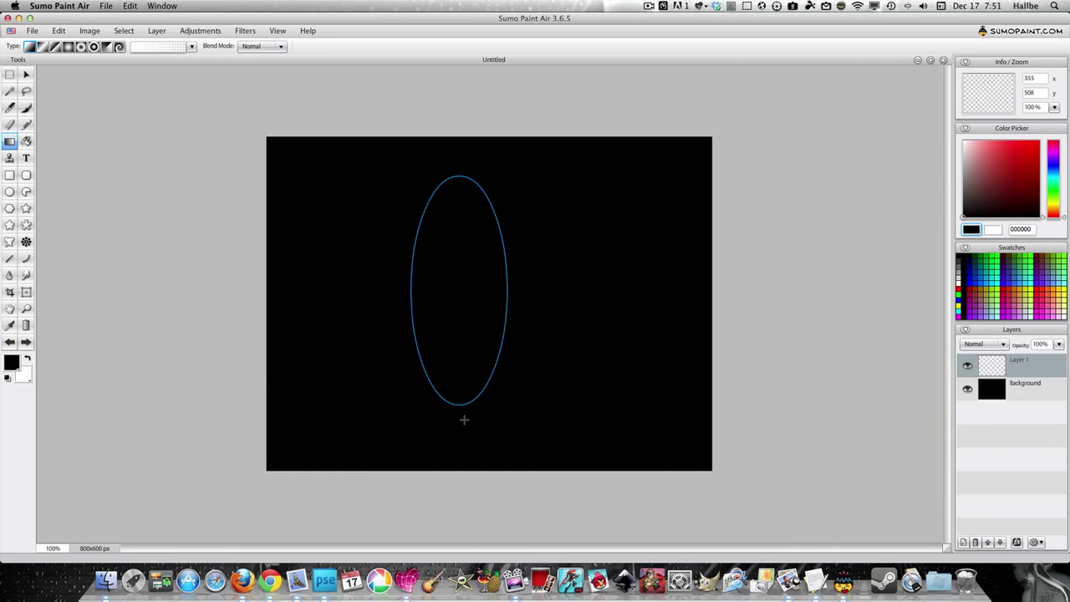
{"action": "left_click_drag", "start_coordinate": [465, 418], "coordinate": [453, 177]}
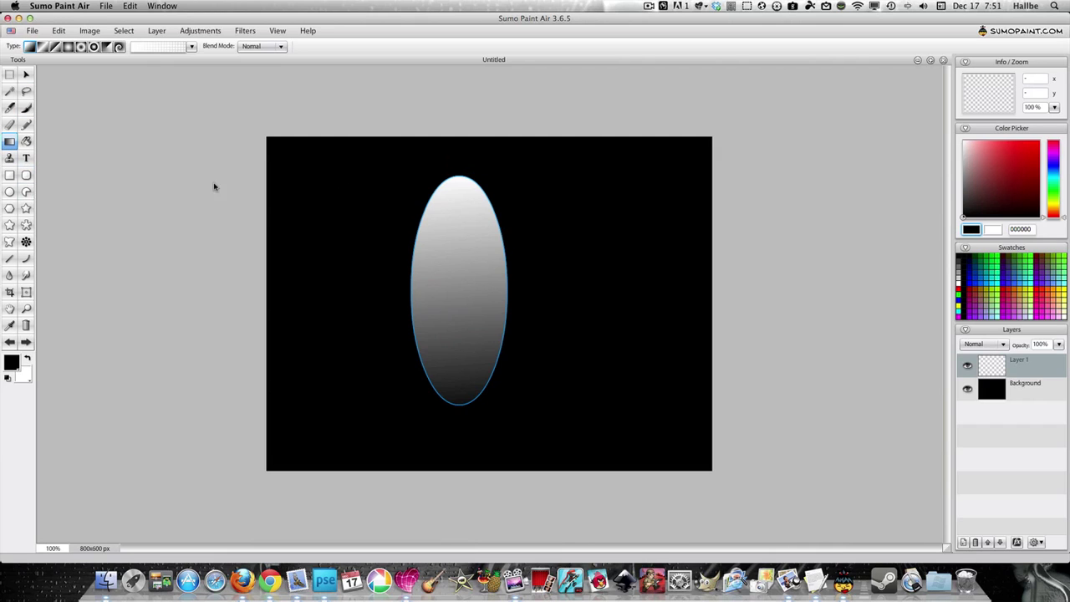
{"action": "left_click", "coordinate": [969, 389]}
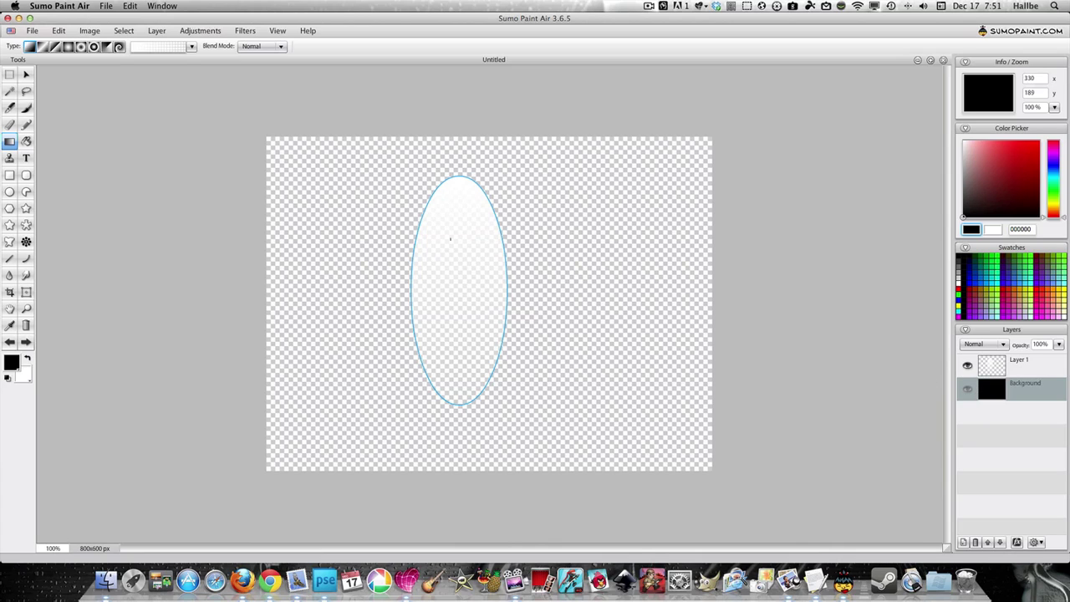
{"action": "left_click", "coordinate": [967, 389]}
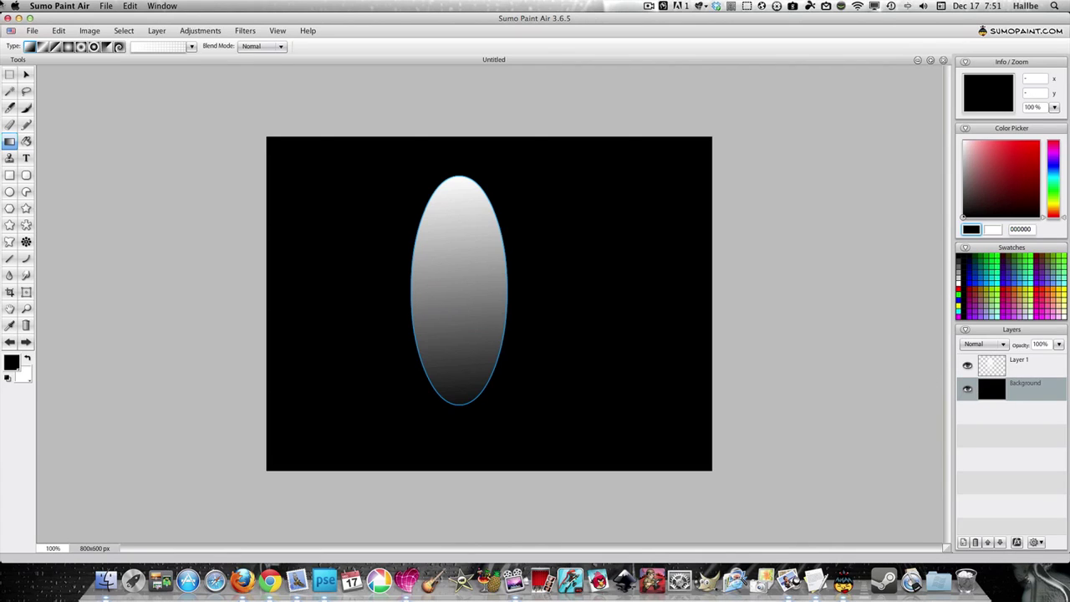
{"action": "left_click", "coordinate": [124, 30]}
Step: Clear the ellipse selection and start a Warp free transform with the Move tool
{"action": "left_click", "coordinate": [134, 59]}
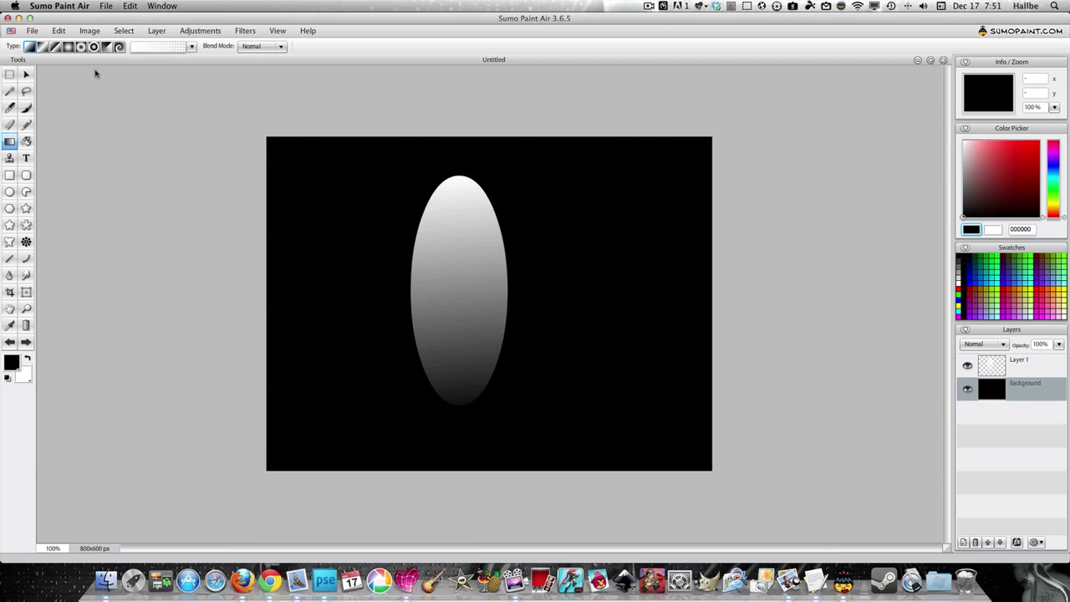
{"action": "left_click", "coordinate": [26, 76]}
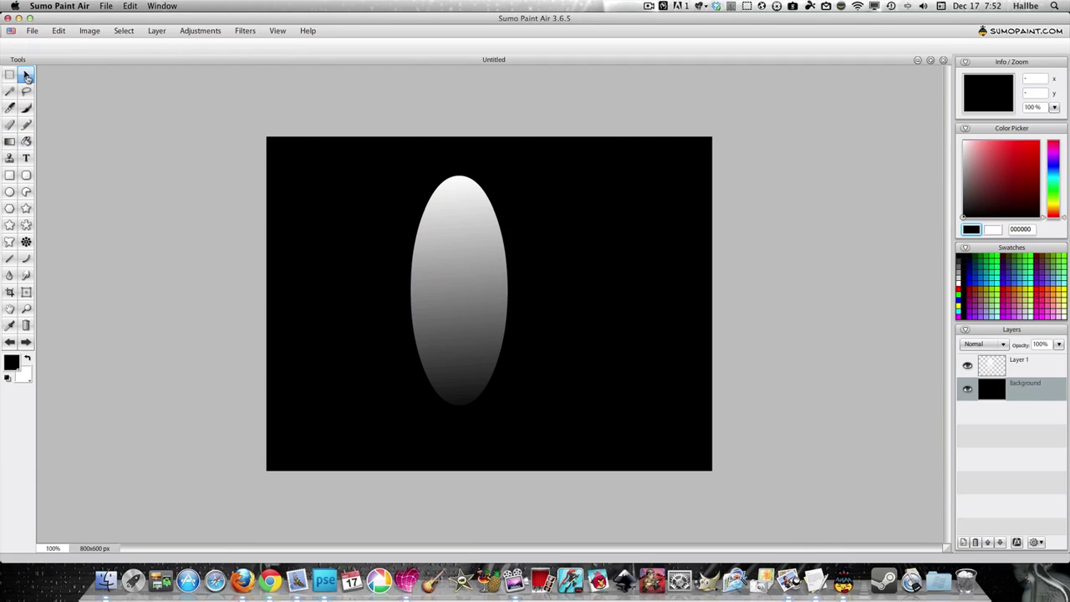
{"action": "right_click", "coordinate": [465, 257]}
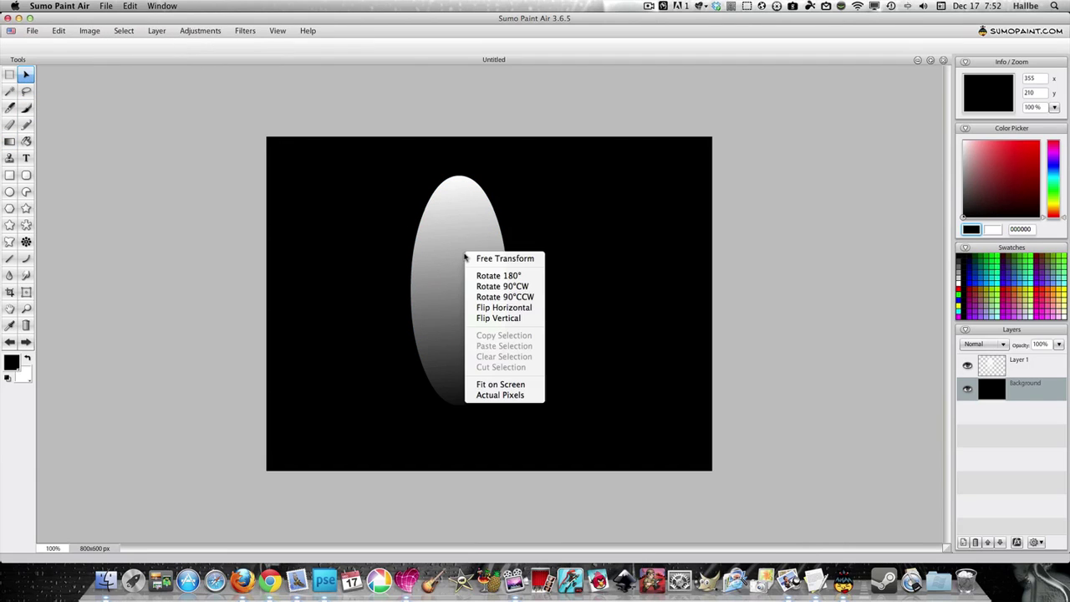
{"action": "left_click", "coordinate": [482, 260]}
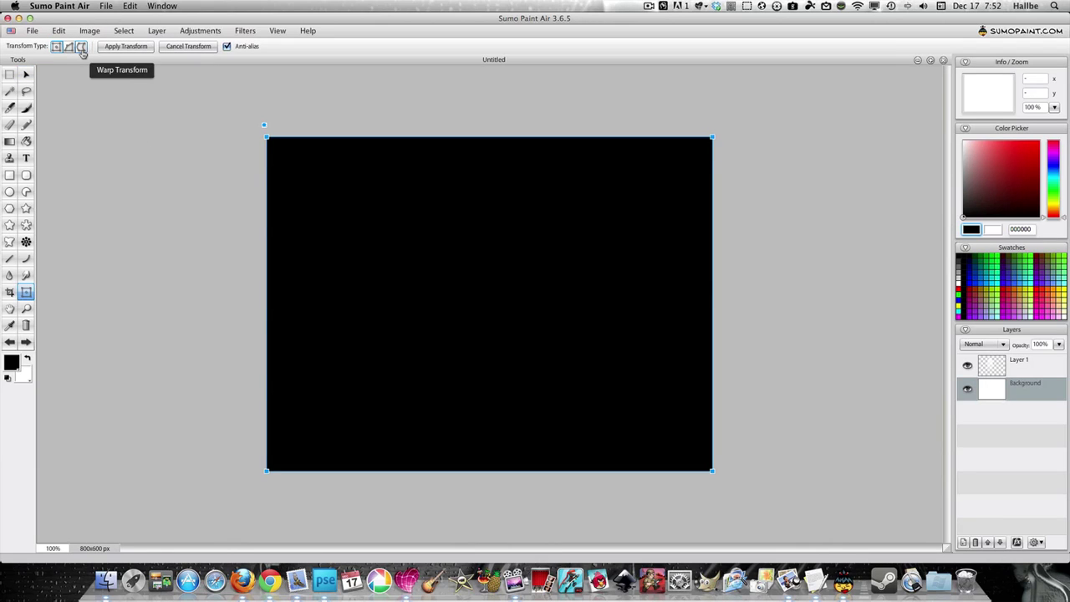
{"action": "left_click", "coordinate": [81, 47]}
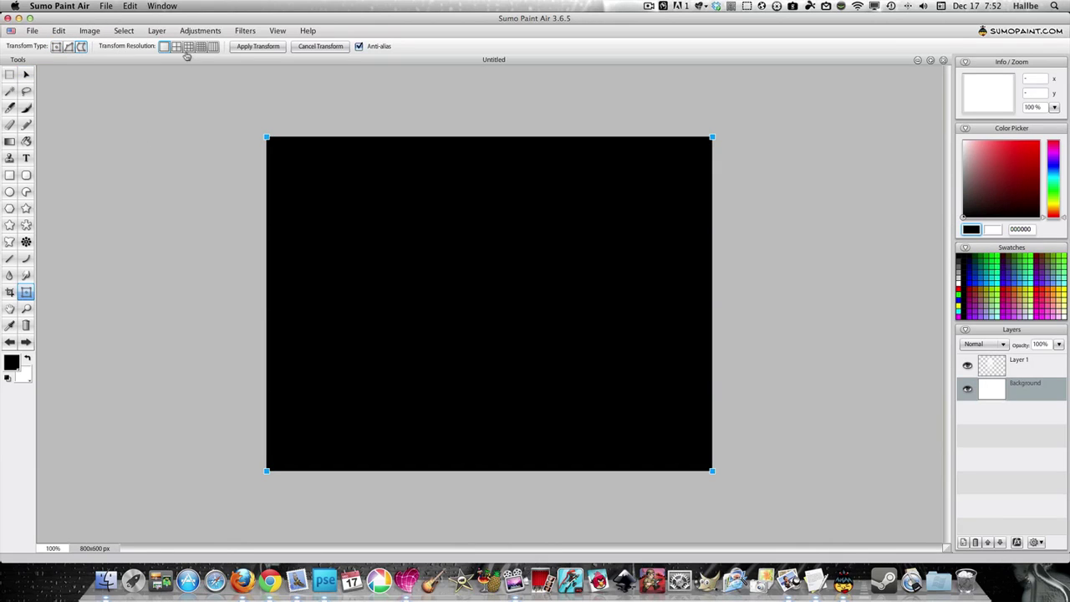
Step: Make Layer 1 active and restart Free Transform on the gradient ellipse
{"action": "left_click", "coordinate": [1004, 364]}
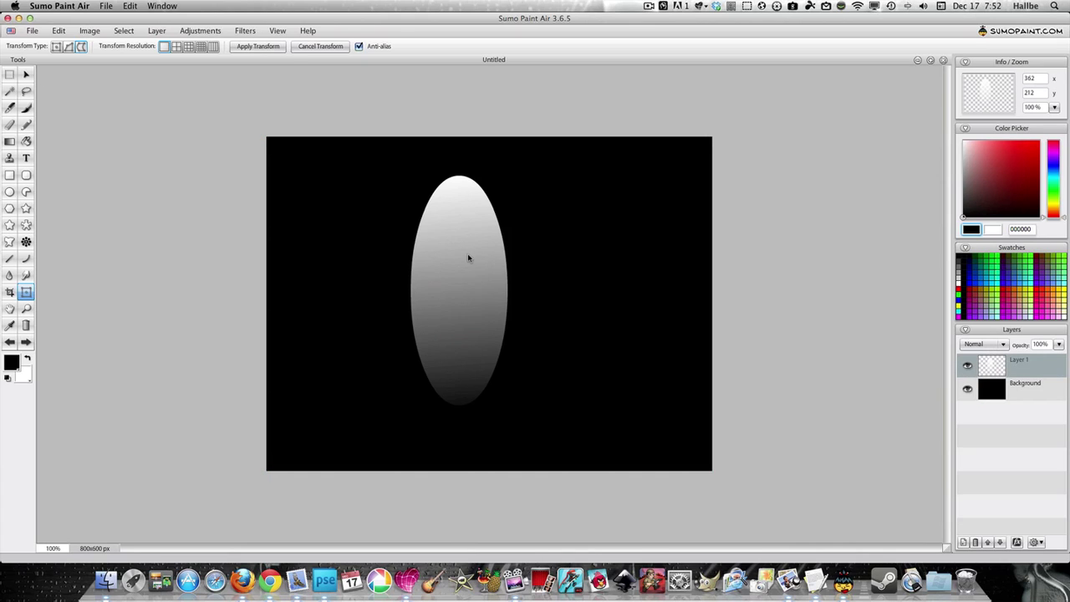
{"action": "left_click", "coordinate": [25, 75]}
{"action": "right_click", "coordinate": [431, 269]}
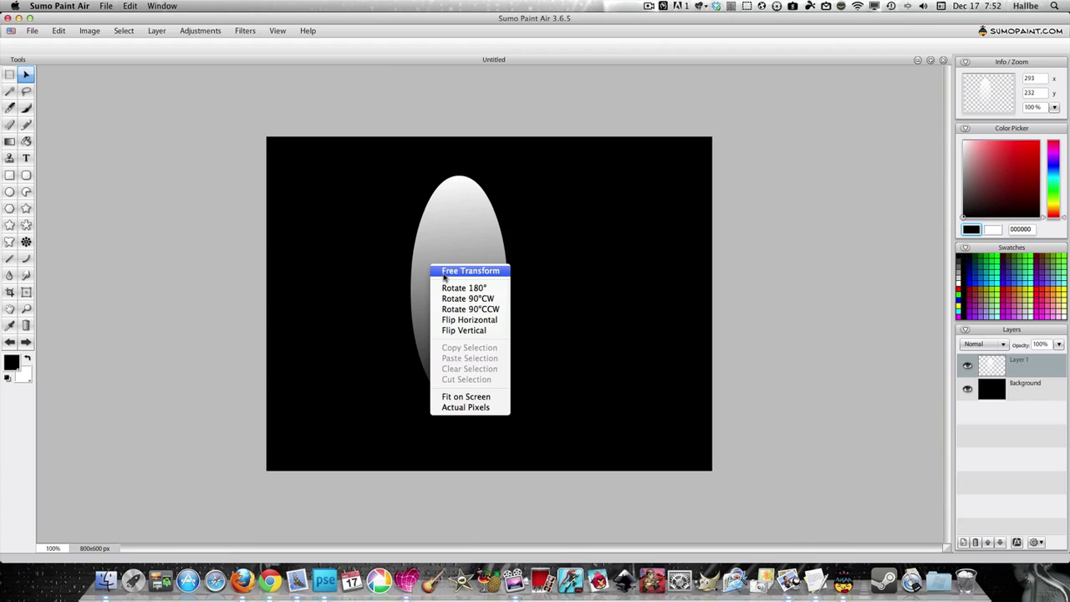
{"action": "left_click", "coordinate": [444, 273]}
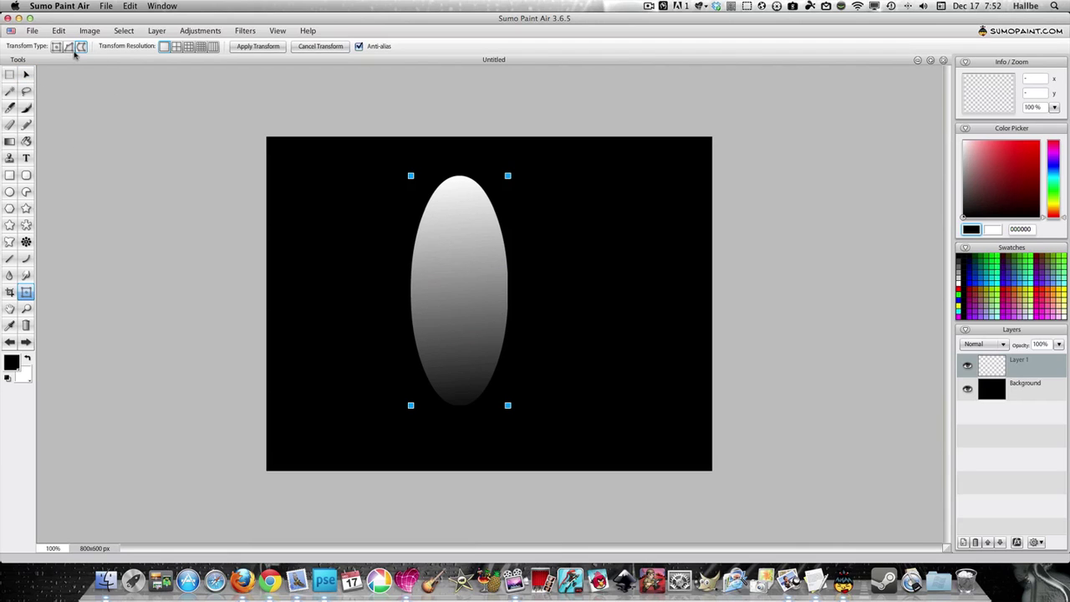
Step: On a 3x3 warp grid, pull up a pointed tip, bulge both sides, and narrow the bottom
{"action": "left_click", "coordinate": [178, 48]}
{"action": "left_click", "coordinate": [189, 46]}
{"action": "left_click_drag", "start_coordinate": [476, 177], "coordinate": [455, 195]}
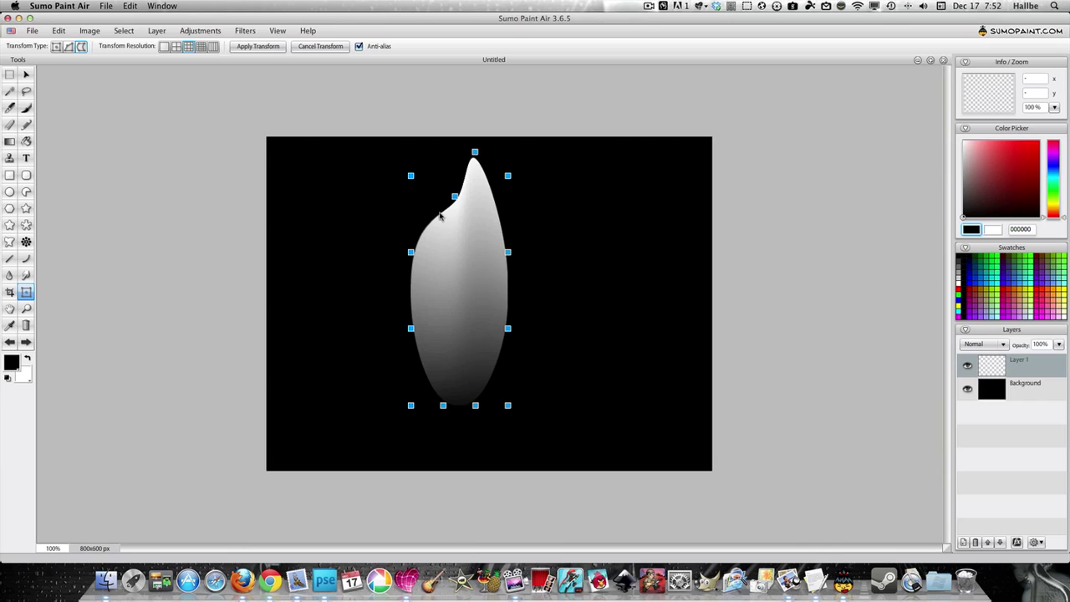
{"action": "left_click_drag", "start_coordinate": [509, 253], "coordinate": [513, 254]}
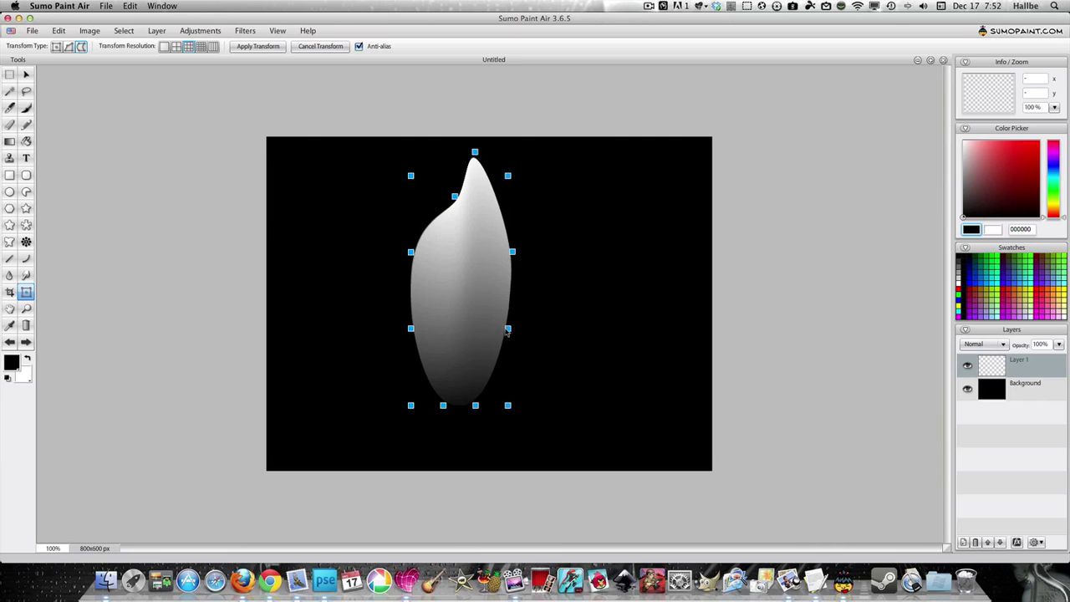
{"action": "left_click_drag", "start_coordinate": [507, 327], "coordinate": [512, 329]}
{"action": "left_click_drag", "start_coordinate": [477, 409], "coordinate": [446, 407]}
{"action": "left_click_drag", "start_coordinate": [410, 253], "coordinate": [408, 255]}
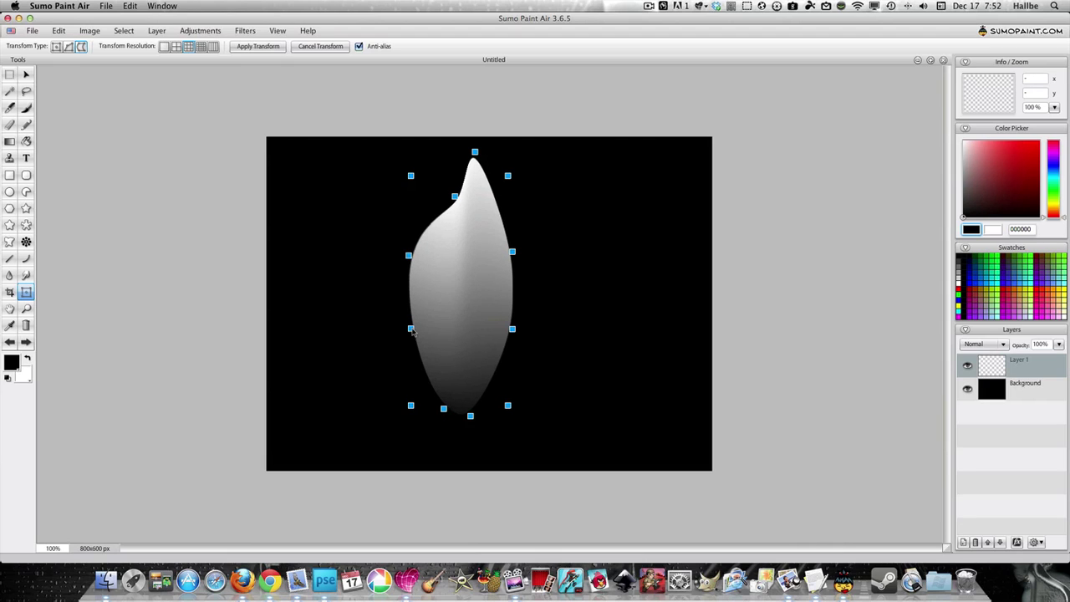
{"action": "left_click_drag", "start_coordinate": [410, 329], "coordinate": [406, 330]}
{"action": "left_click_drag", "start_coordinate": [455, 198], "coordinate": [454, 204]}
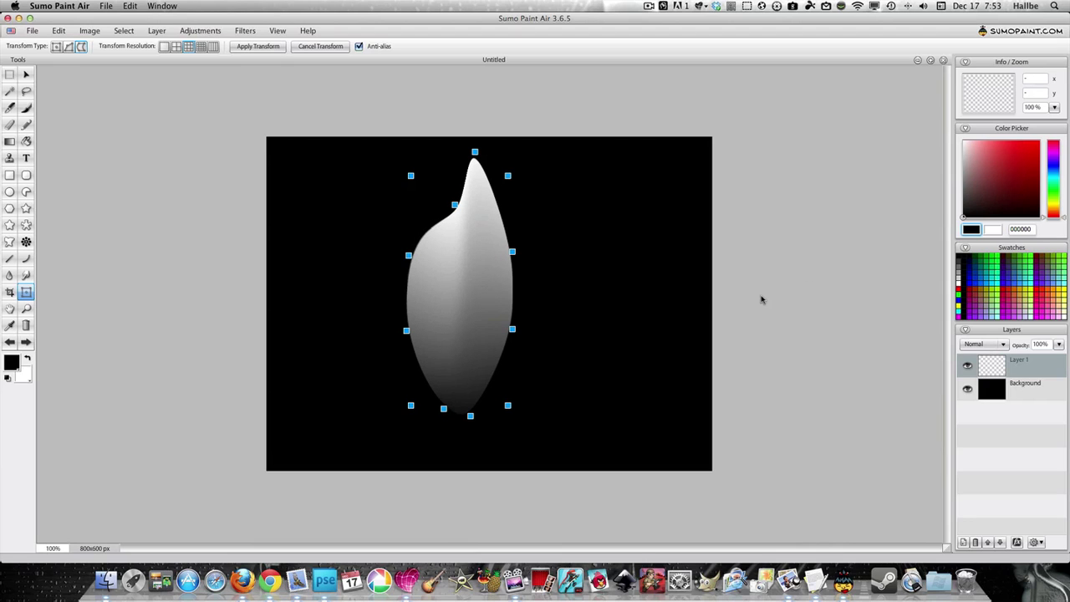
Step: Apply the warp and select the flame's pixels on Layer 1
{"action": "left_click", "coordinate": [1004, 393]}
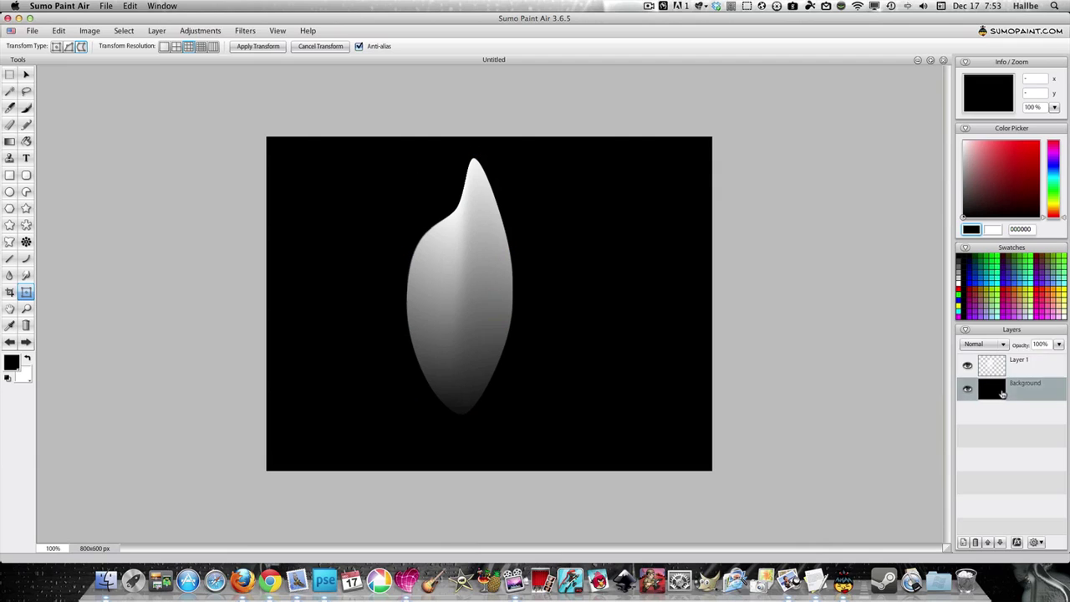
{"action": "left_click", "coordinate": [1003, 368]}
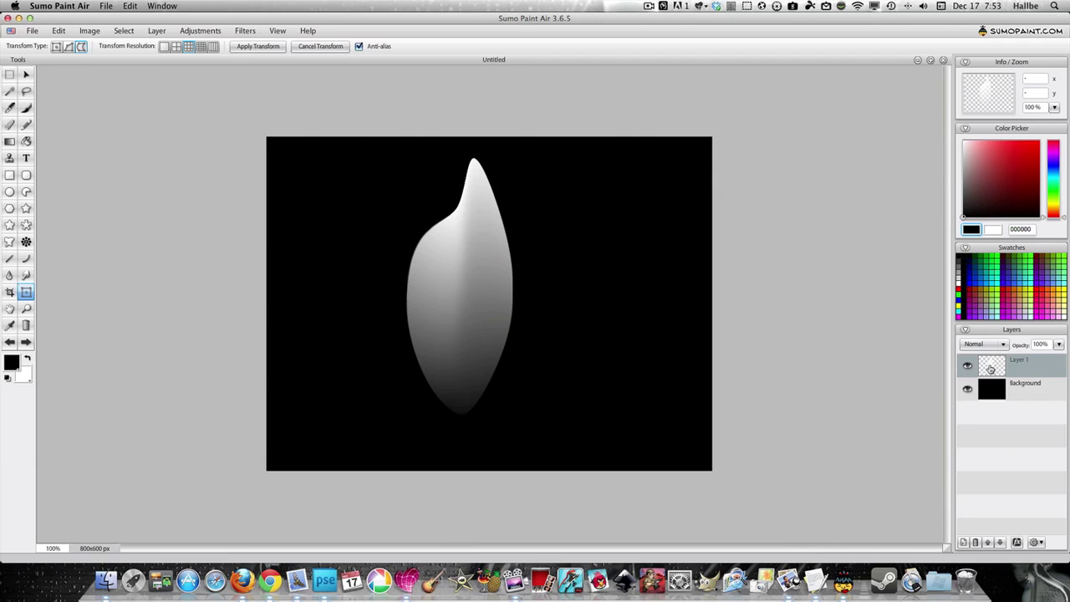
{"action": "right_click", "coordinate": [1002, 367]}
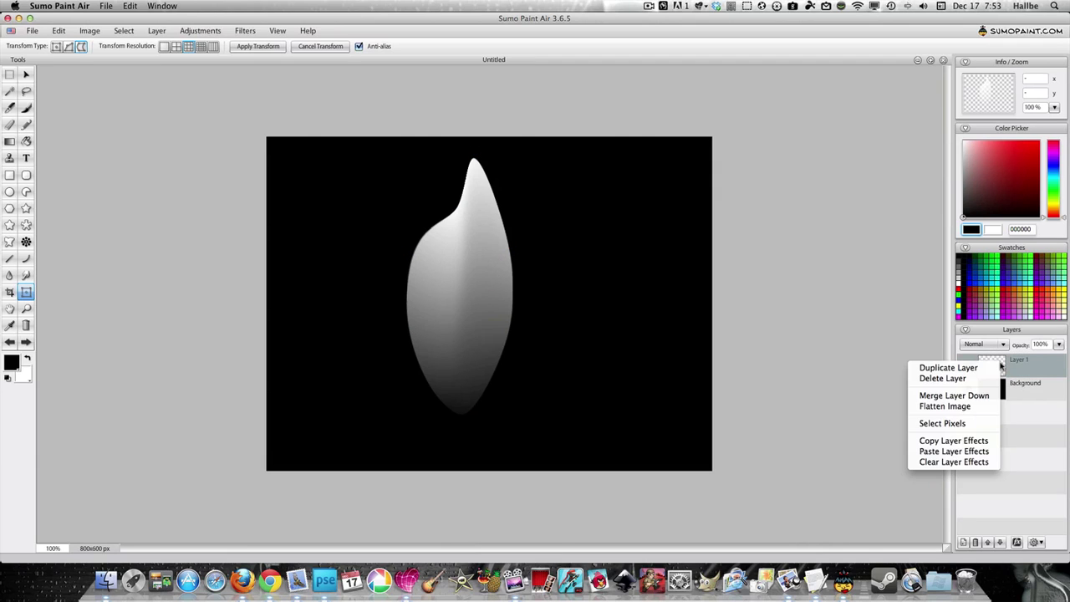
{"action": "left_click", "coordinate": [953, 423]}
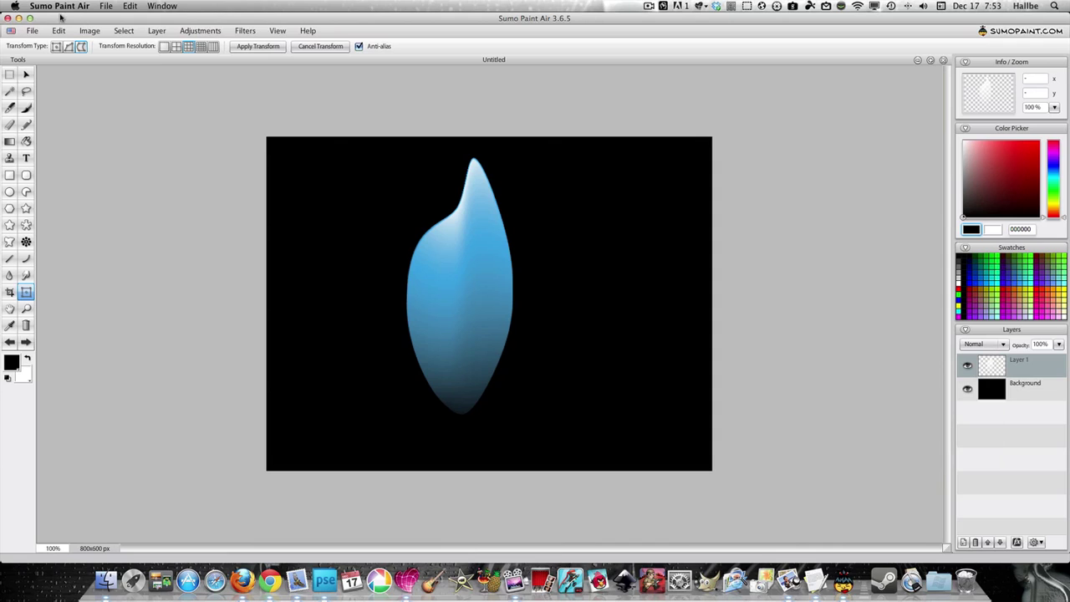
Step: Add Layer 2 with the flame outline loaded as a selection and white as foreground
{"action": "left_click", "coordinate": [964, 543]}
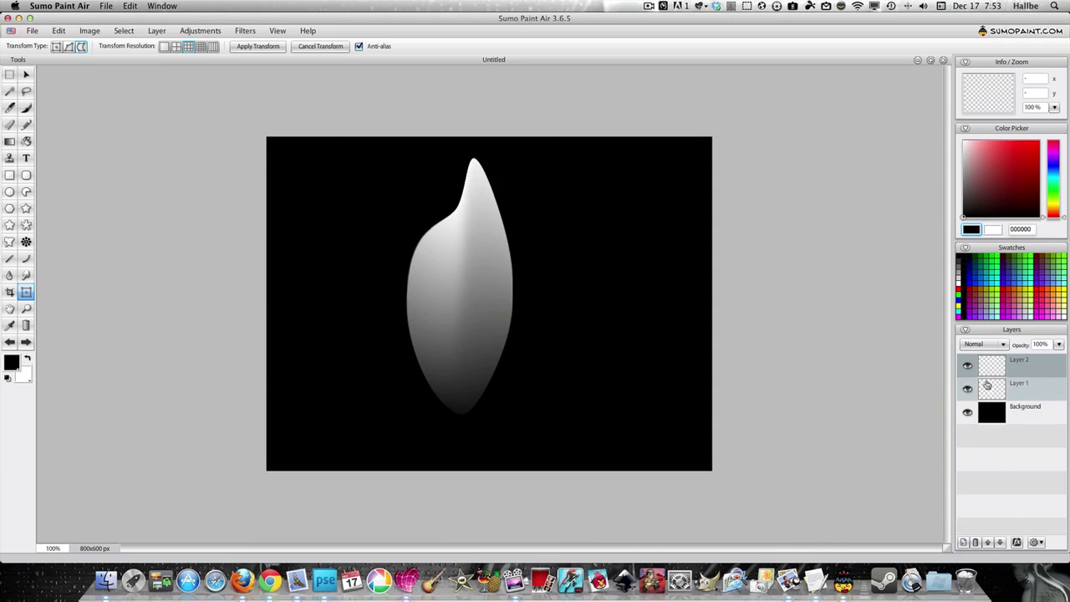
{"action": "left_click", "coordinate": [987, 385]}
{"action": "right_click", "coordinate": [991, 385]}
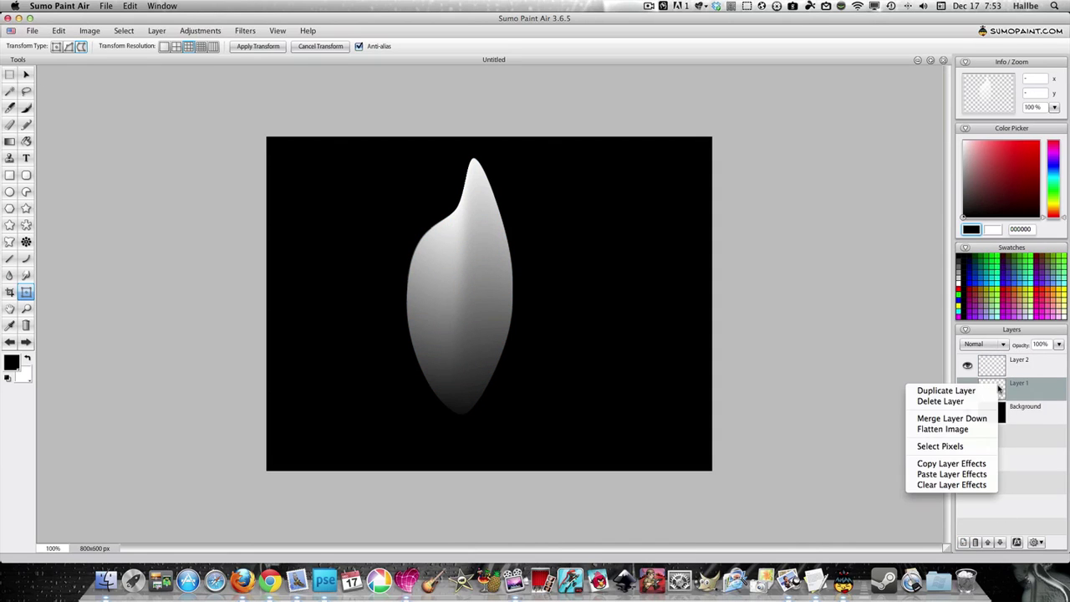
{"action": "left_click", "coordinate": [953, 447]}
{"action": "double_click", "coordinate": [1019, 360]}
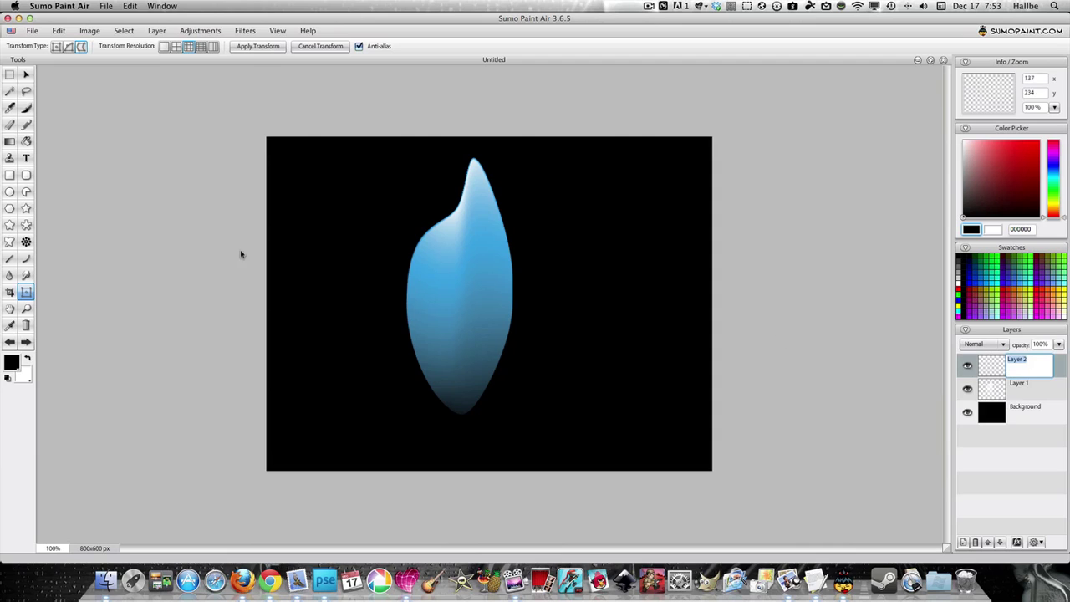
{"action": "left_click", "coordinate": [28, 361]}
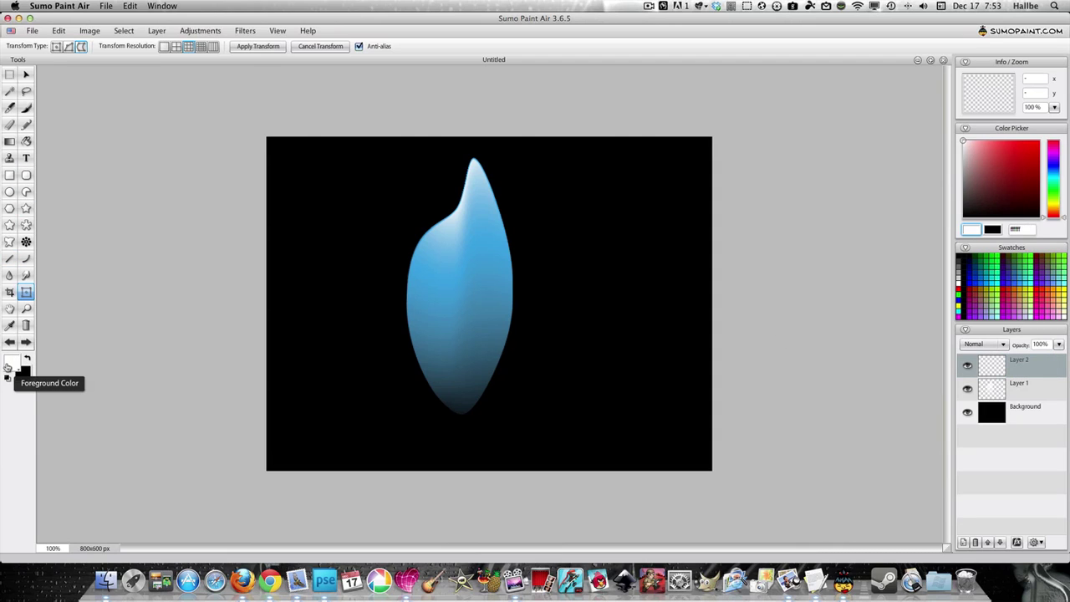
Step: Set the brush to the Thin Ellipse shape, 100% flow, and about 214 px upright
{"action": "left_click", "coordinate": [26, 107]}
{"action": "left_click", "coordinate": [283, 47]}
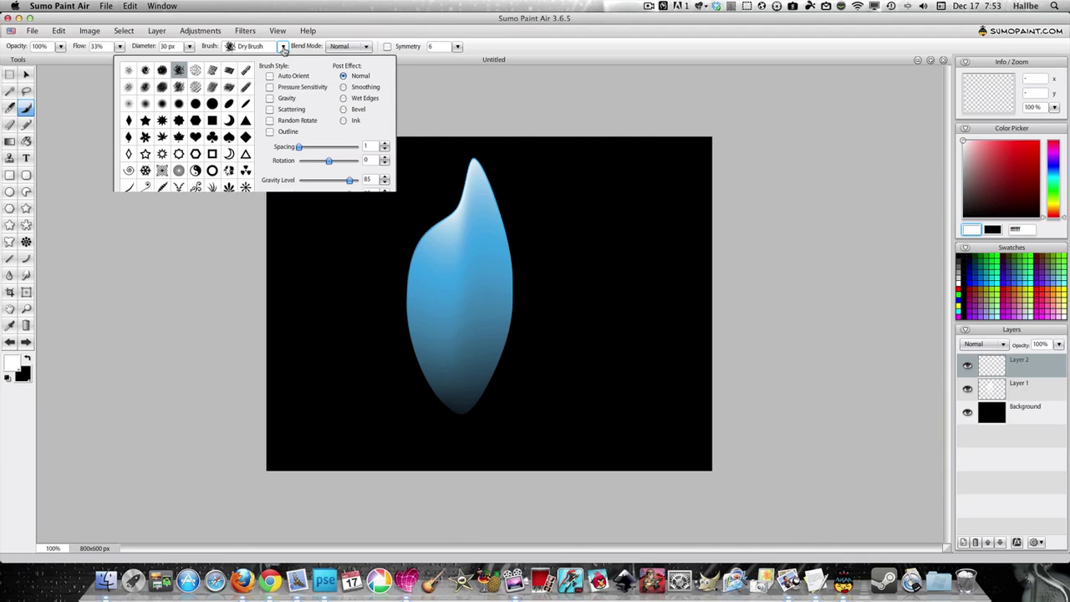
{"action": "left_click", "coordinate": [145, 103]}
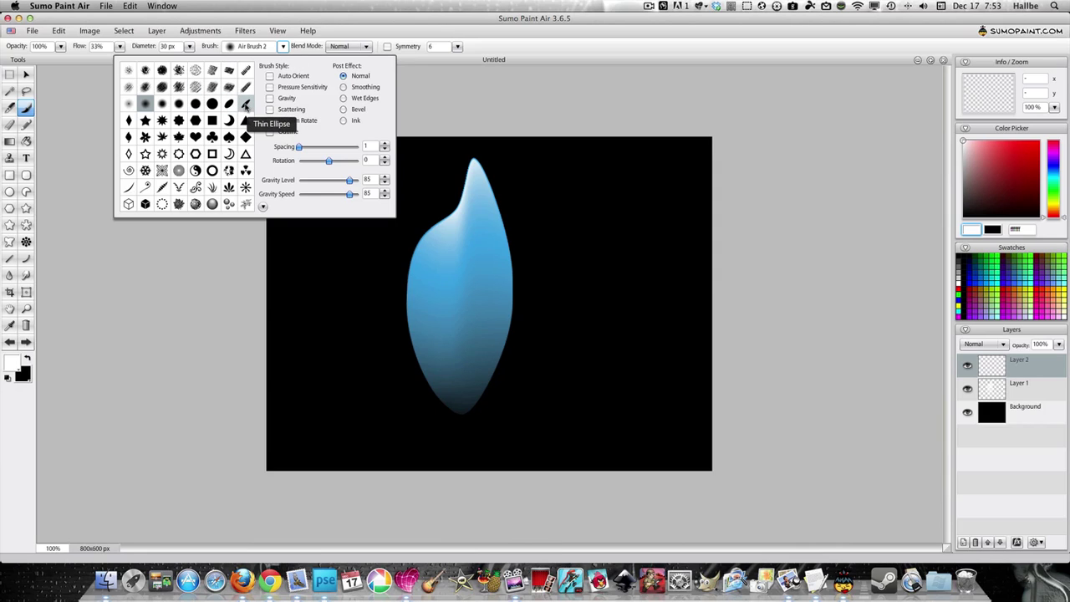
{"action": "left_click", "coordinate": [246, 104]}
{"action": "left_click", "coordinate": [795, 128]}
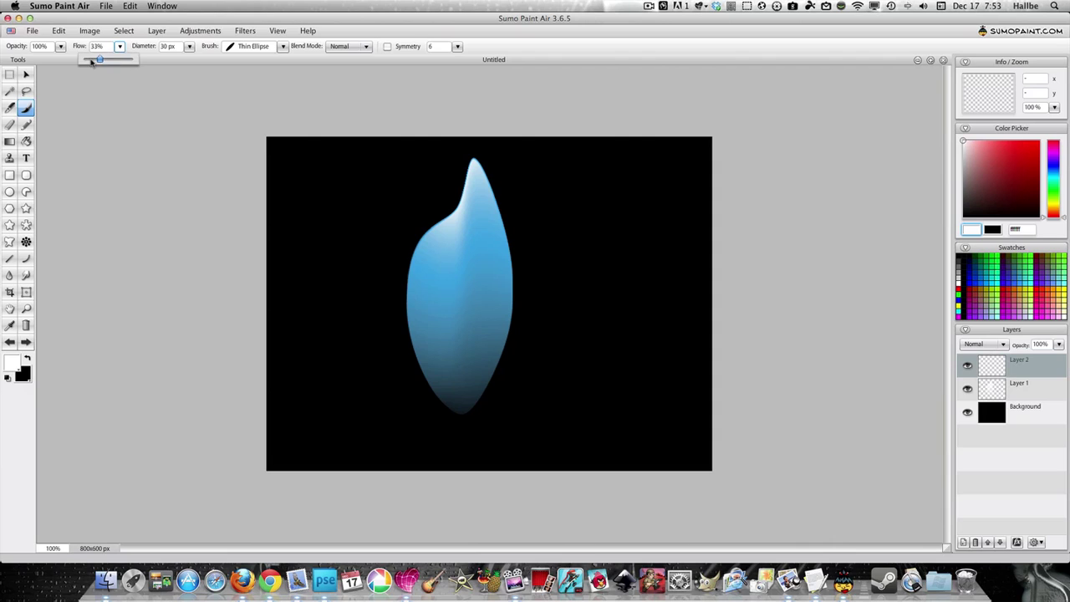
{"action": "left_click_drag", "start_coordinate": [103, 62], "coordinate": [202, 60]}
{"action": "left_click", "coordinate": [189, 48]}
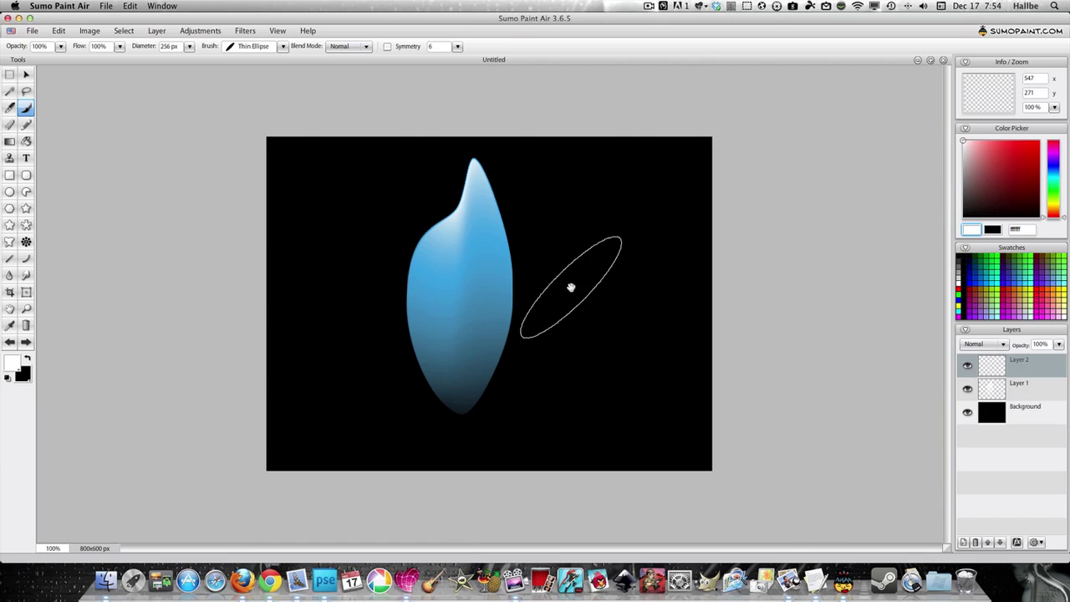
{"action": "mouse_move", "coordinate": [571, 288]}
{"action": "left_mouse_down"}
{"action": "mouse_move", "coordinate": [574, 270]}
{"action": "mouse_move", "coordinate": [550, 258]}
{"action": "mouse_move", "coordinate": [519, 281]}
{"action": "mouse_move", "coordinate": [543, 404]}
{"action": "mouse_move", "coordinate": [532, 201]}
{"action": "mouse_move", "coordinate": [536, 357]}
{"action": "mouse_move", "coordinate": [540, 210]}
{"action": "mouse_move", "coordinate": [530, 251]}
{"action": "left_mouse_up"}
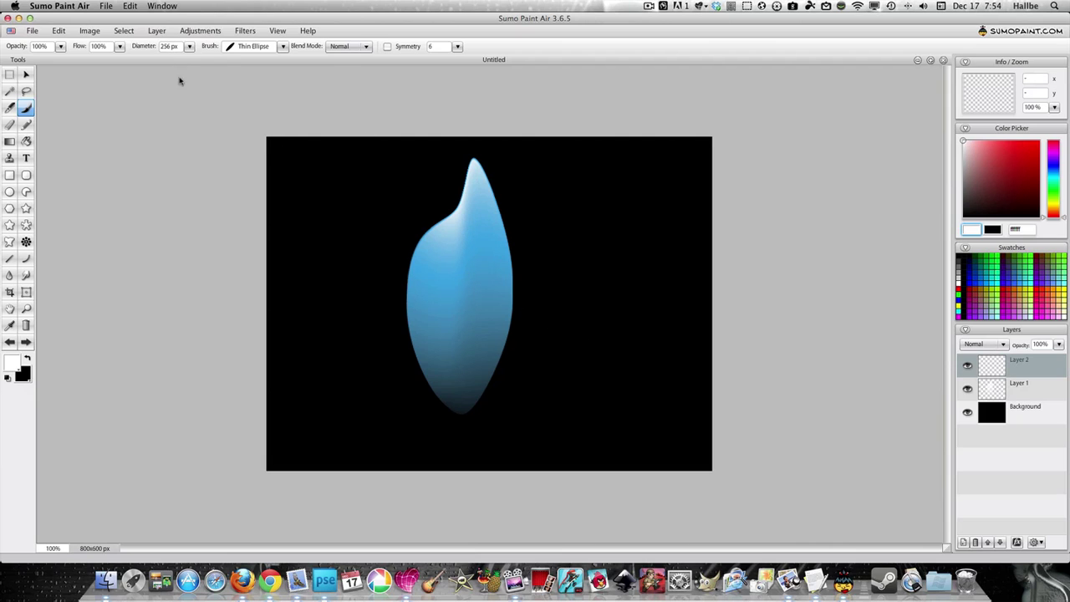
{"action": "left_click_drag", "start_coordinate": [580, 317], "coordinate": [582, 355]}
Step: Stamp white oval highlights on the flame's right side and lower left, undoing stray strokes
{"action": "left_click", "coordinate": [491, 278]}
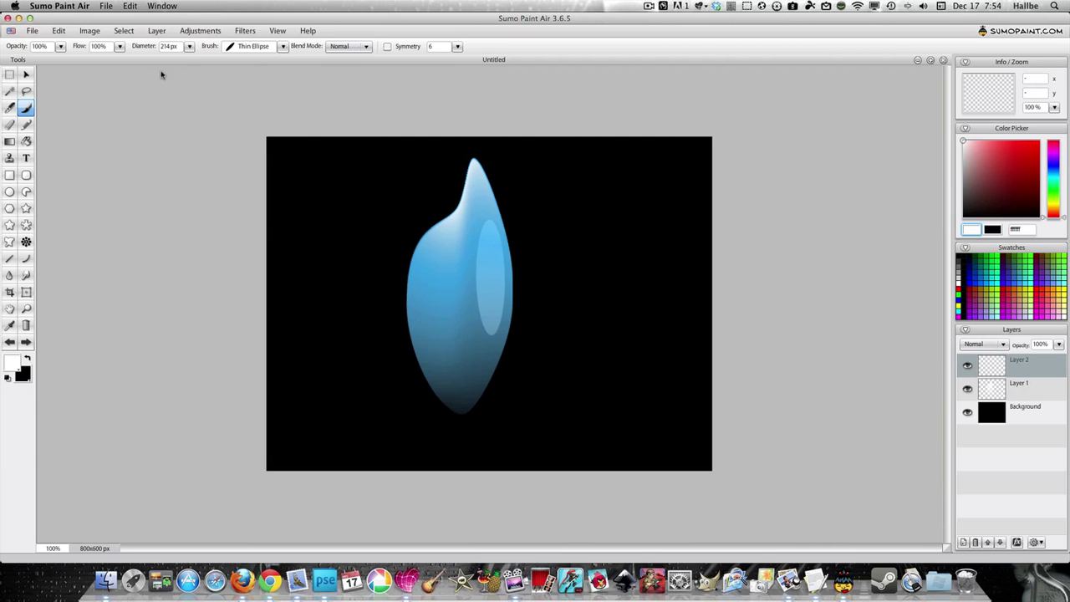
{"action": "key", "text": "bracketleft"}
{"action": "key", "text": "bracketleft"}
{"action": "key", "text": "bracketleft"}
{"action": "key", "text": "bracketleft"}
{"action": "key", "text": "bracketleft"}
{"action": "key", "text": "bracketleft"}
{"action": "key", "text": "bracketleft"}
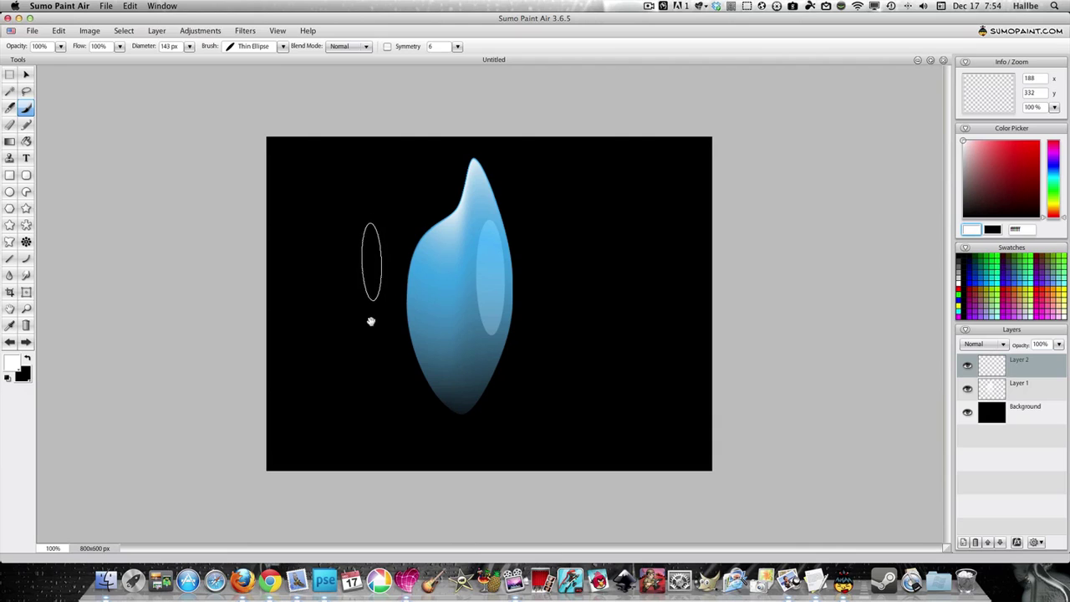
{"action": "left_click_drag", "start_coordinate": [373, 323], "coordinate": [381, 293]}
{"action": "key", "text": "super+z"}
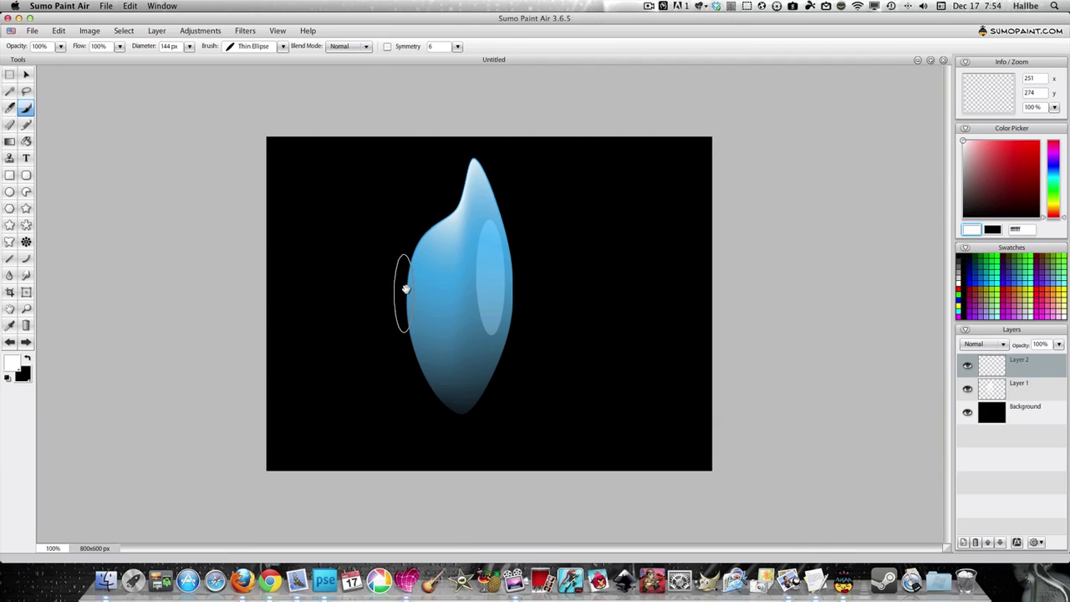
{"action": "mouse_move", "coordinate": [414, 334]}
{"action": "left_mouse_down"}
{"action": "mouse_move", "coordinate": [429, 353]}
{"action": "mouse_move", "coordinate": [411, 346]}
{"action": "left_mouse_up"}
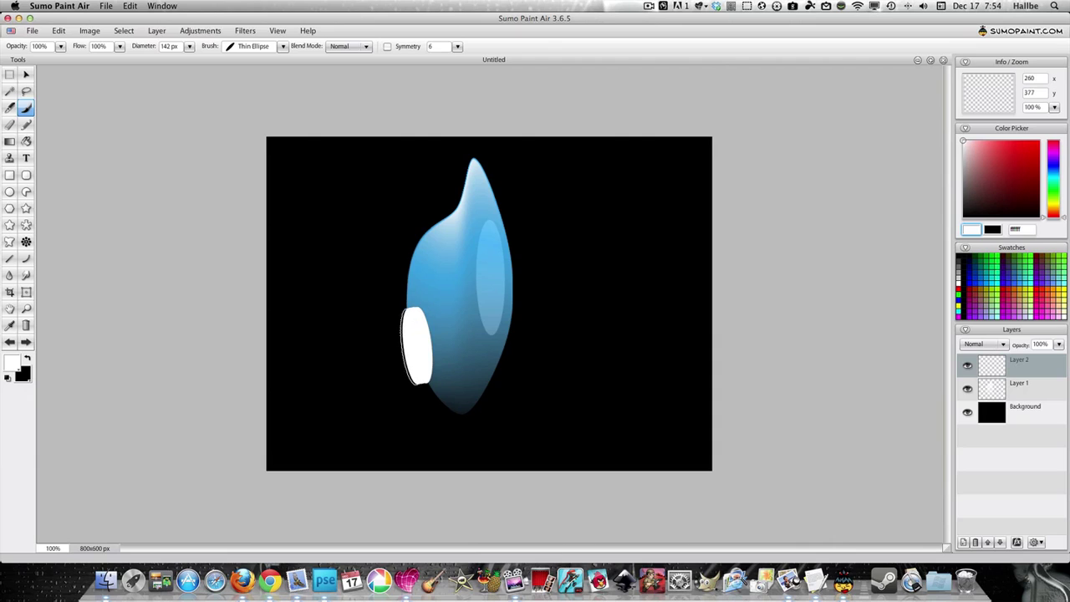
{"action": "left_click", "coordinate": [11, 343]}
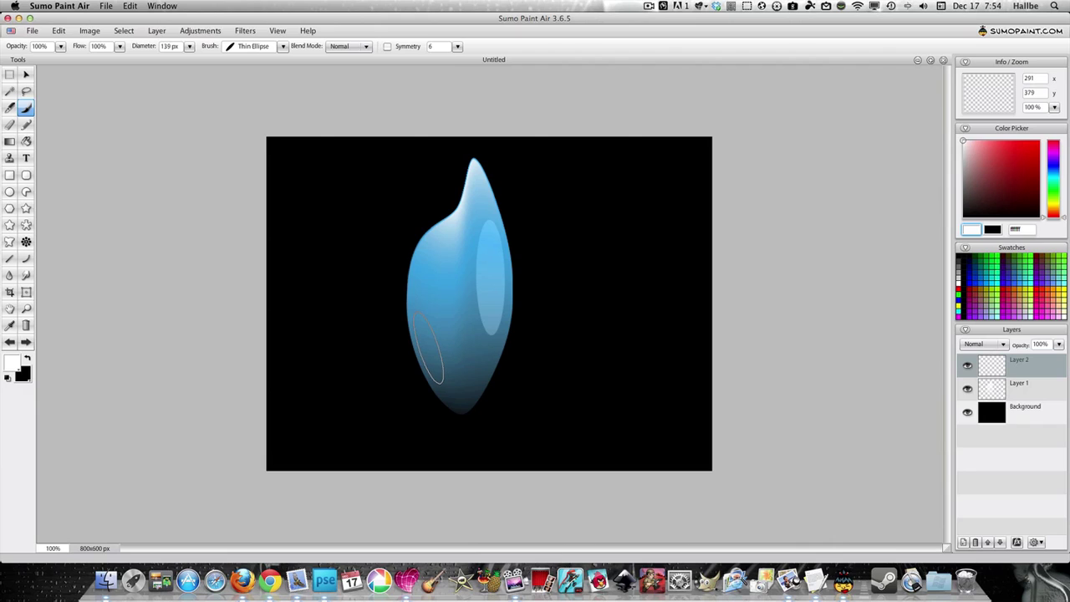
{"action": "left_click", "coordinate": [430, 346]}
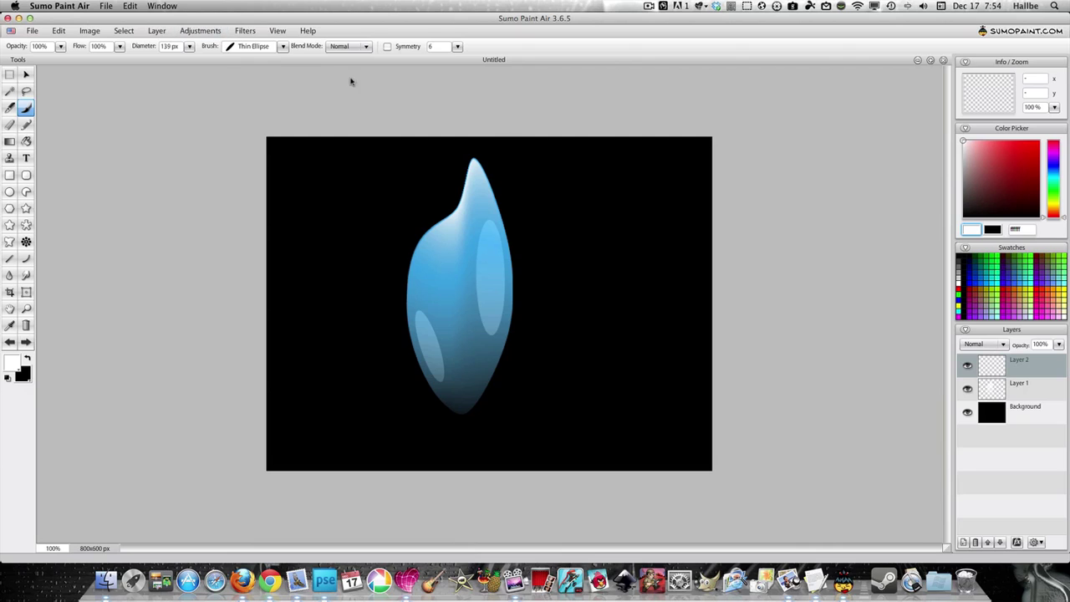
{"action": "left_click", "coordinate": [245, 31]}
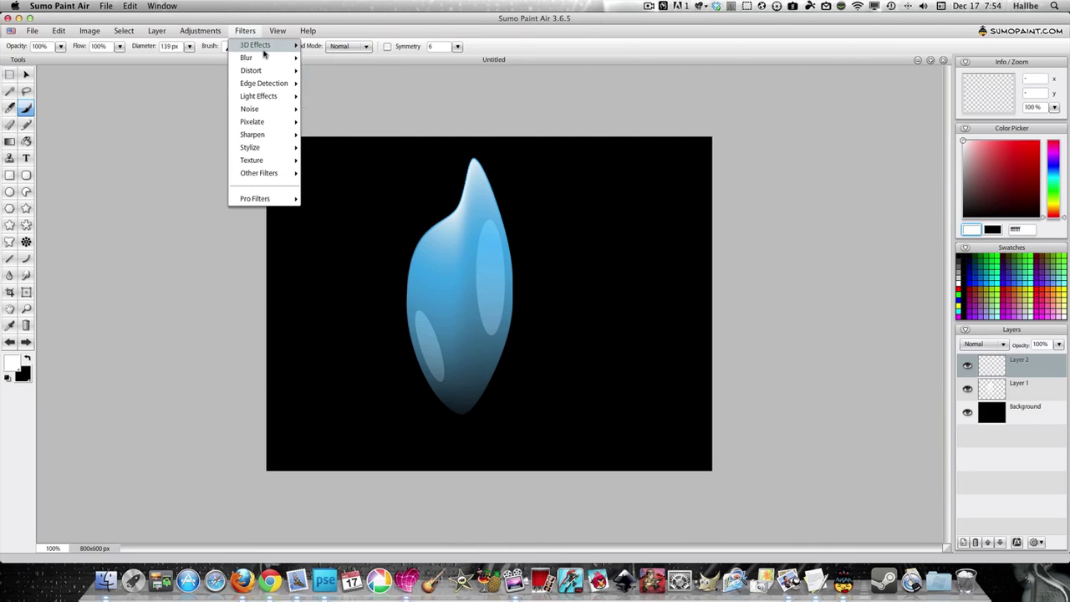
Step: Gaussian-blur the highlights and clear the flame selection
{"action": "mouse_move", "coordinate": [267, 57]}
{"action": "left_click", "coordinate": [357, 72]}
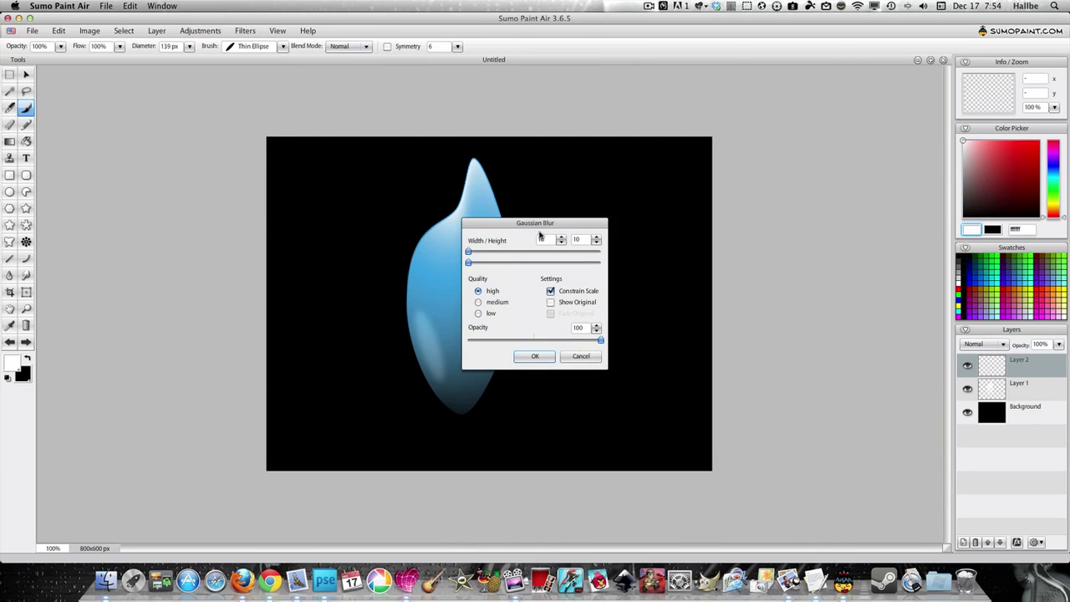
{"action": "left_click_drag", "start_coordinate": [553, 228], "coordinate": [739, 214]}
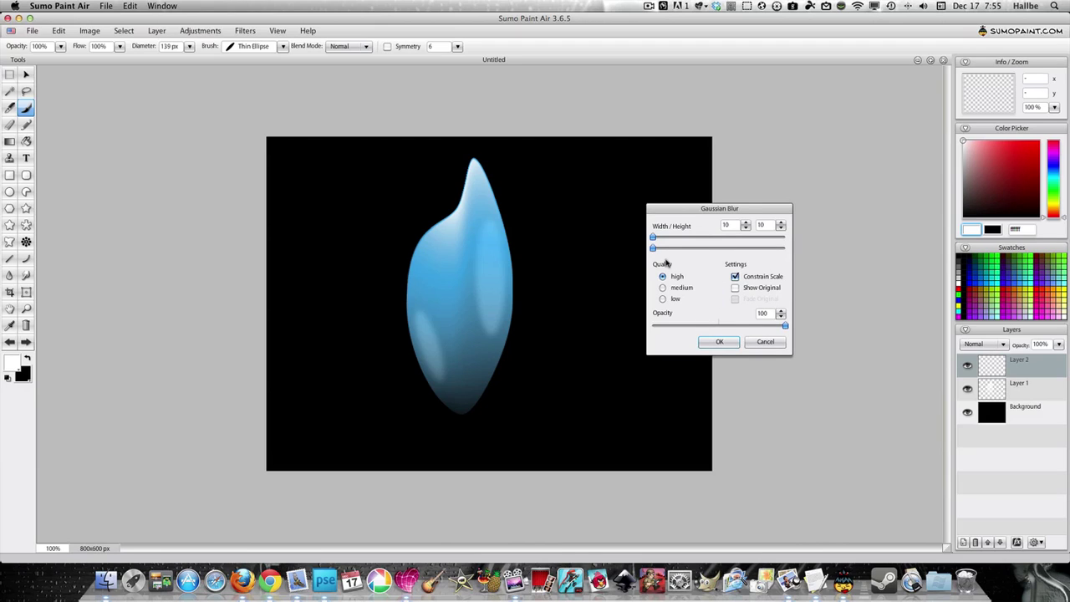
{"action": "mouse_move", "coordinate": [654, 248]}
{"action": "left_mouse_down"}
{"action": "mouse_move", "coordinate": [666, 250]}
{"action": "mouse_move", "coordinate": [658, 240]}
{"action": "left_mouse_up"}
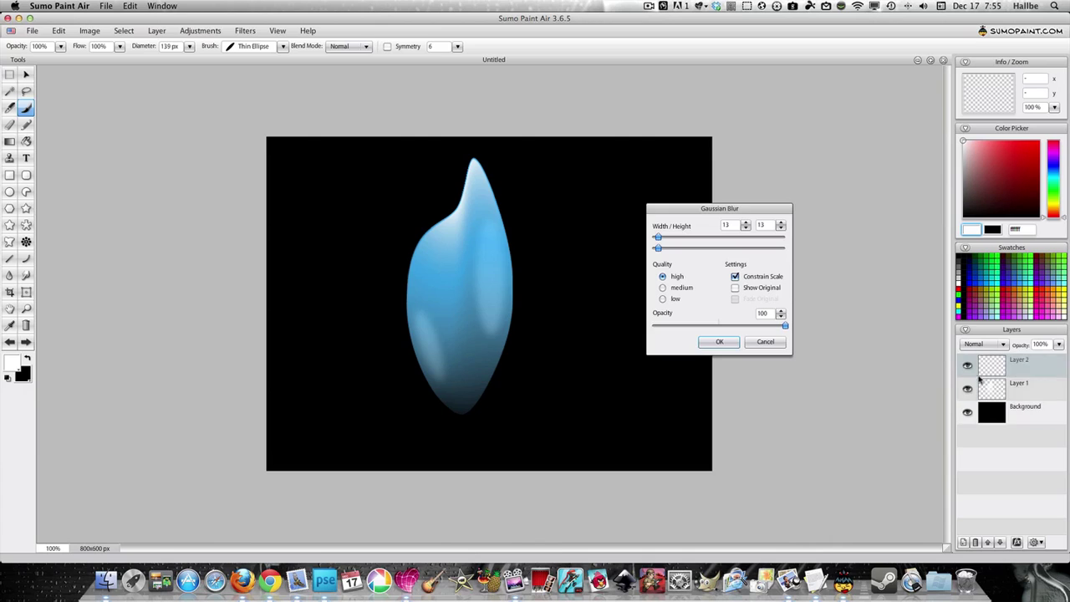
{"action": "left_click", "coordinate": [724, 343]}
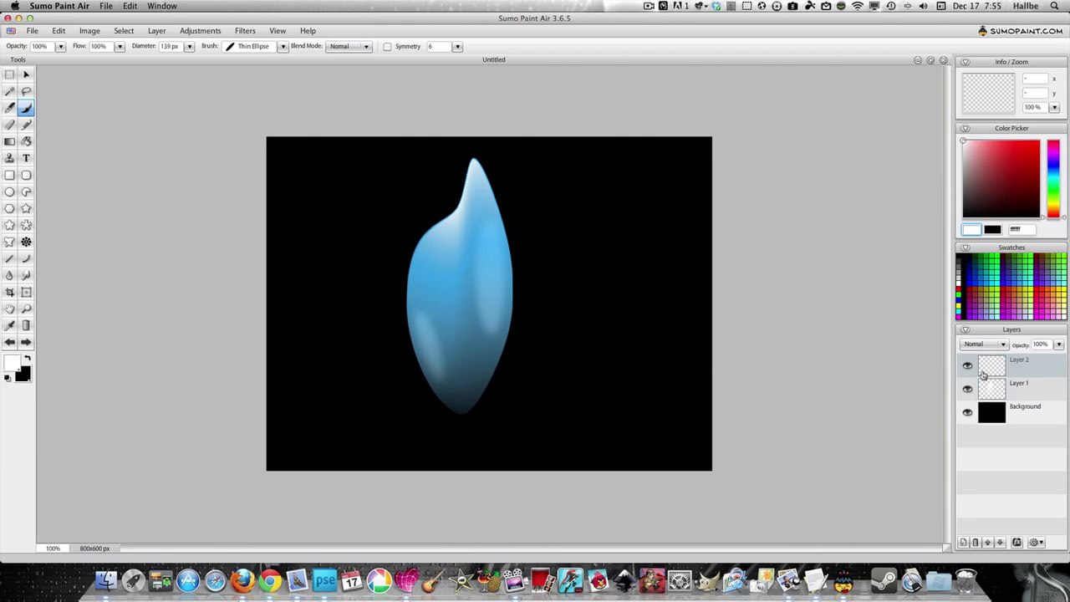
{"action": "left_click", "coordinate": [121, 31]}
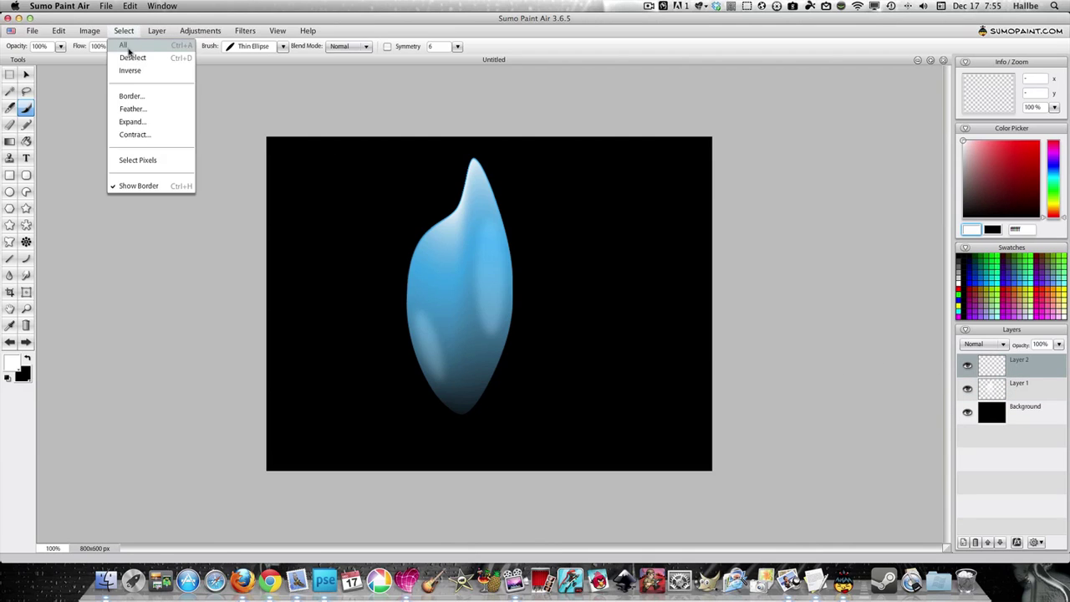
{"action": "left_click", "coordinate": [124, 56]}
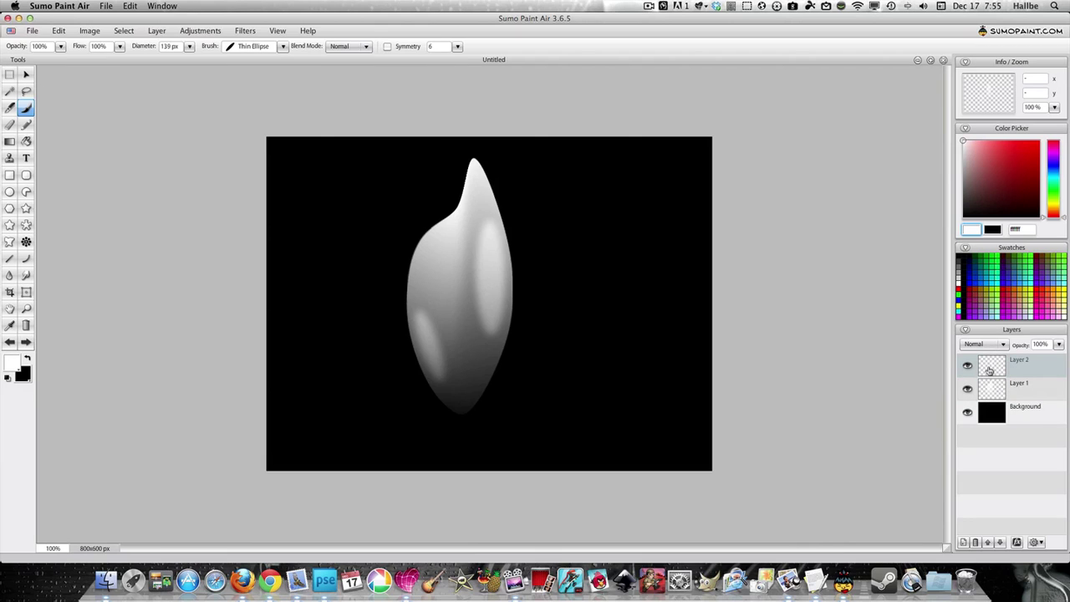
Step: Lower Layer 2's opacity to 59% and merge it down into Layer 1
{"action": "left_click", "coordinate": [989, 371]}
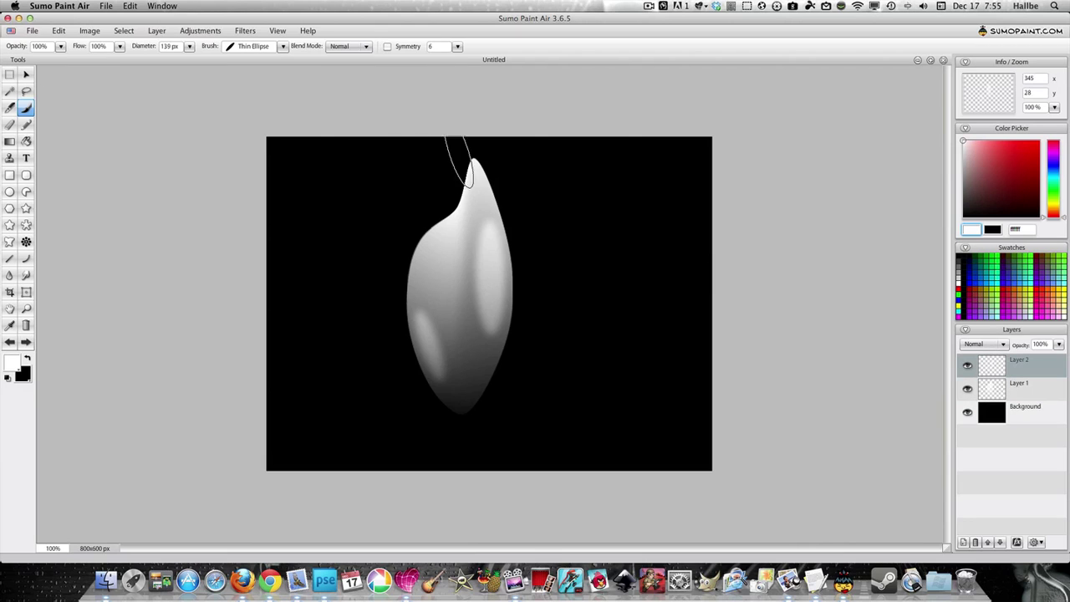
{"action": "left_click", "coordinate": [1060, 346]}
{"action": "left_click_drag", "start_coordinate": [1046, 358], "coordinate": [1046, 358]}
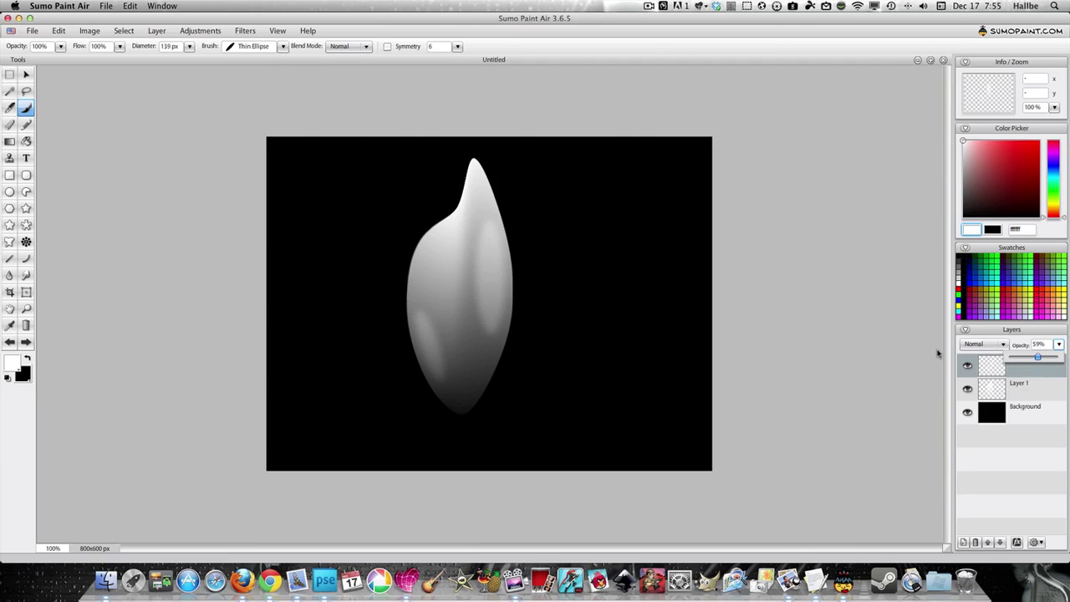
{"action": "right_click", "coordinate": [995, 370]}
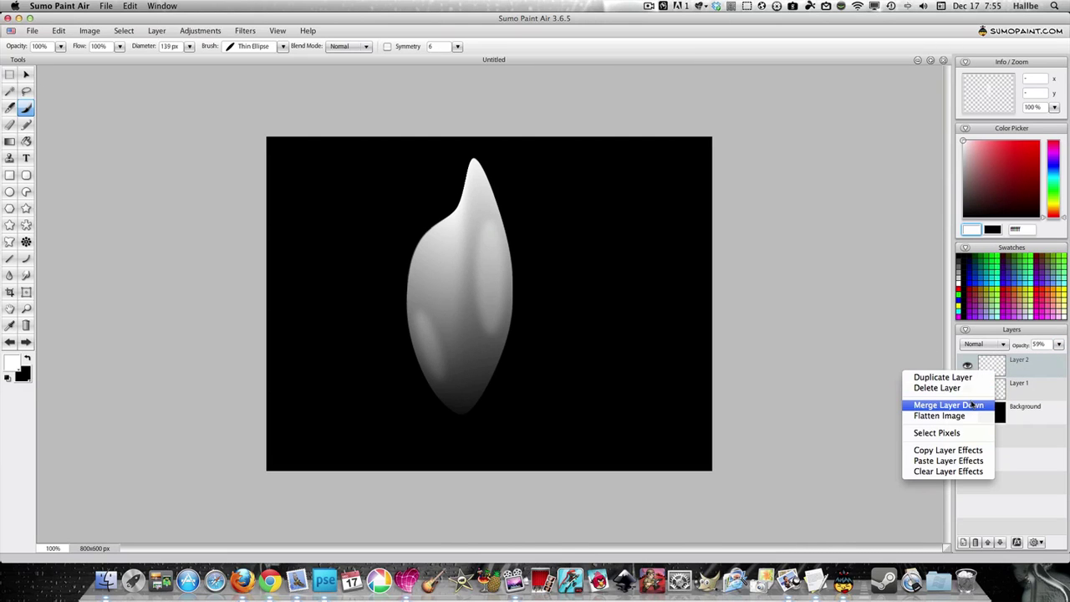
{"action": "left_click", "coordinate": [973, 404]}
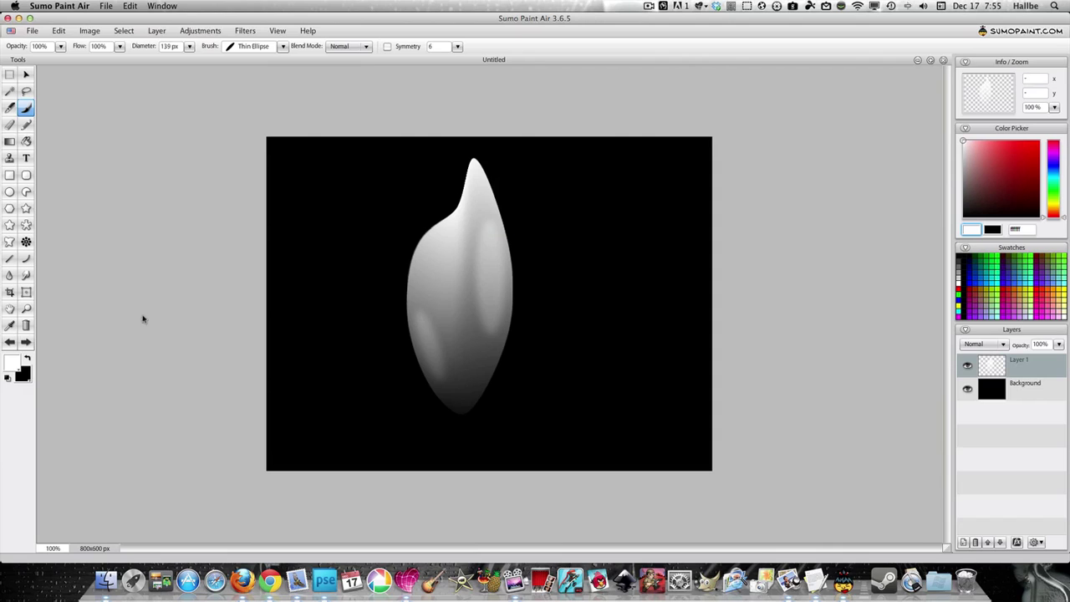
Step: Free-transform the flame to shrink it proportionally and nudge it slightly right
{"action": "left_click", "coordinate": [25, 74]}
{"action": "right_click", "coordinate": [470, 266]}
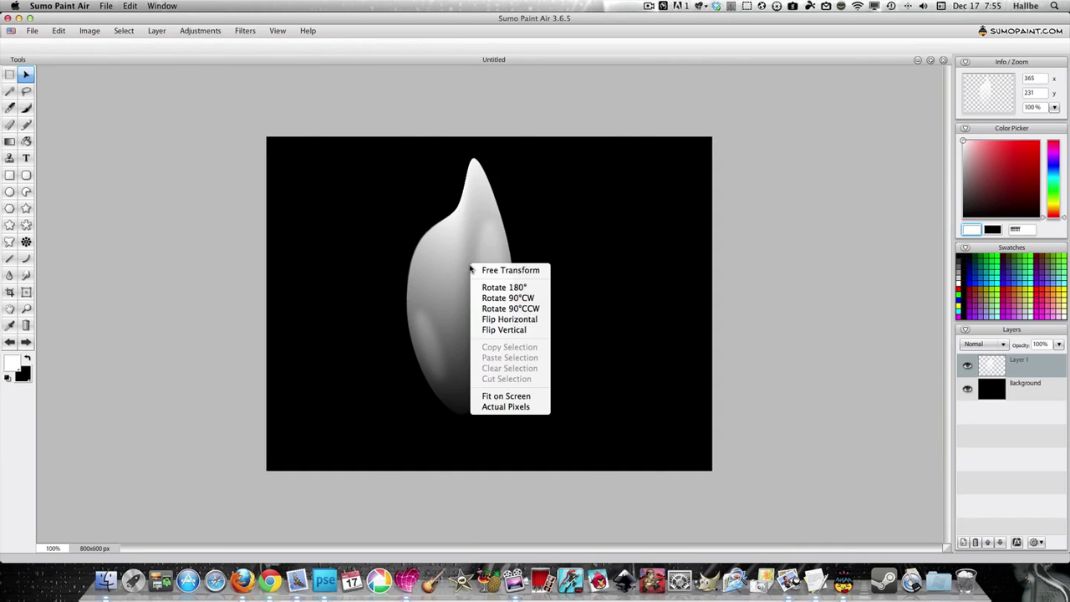
{"action": "left_click", "coordinate": [504, 270]}
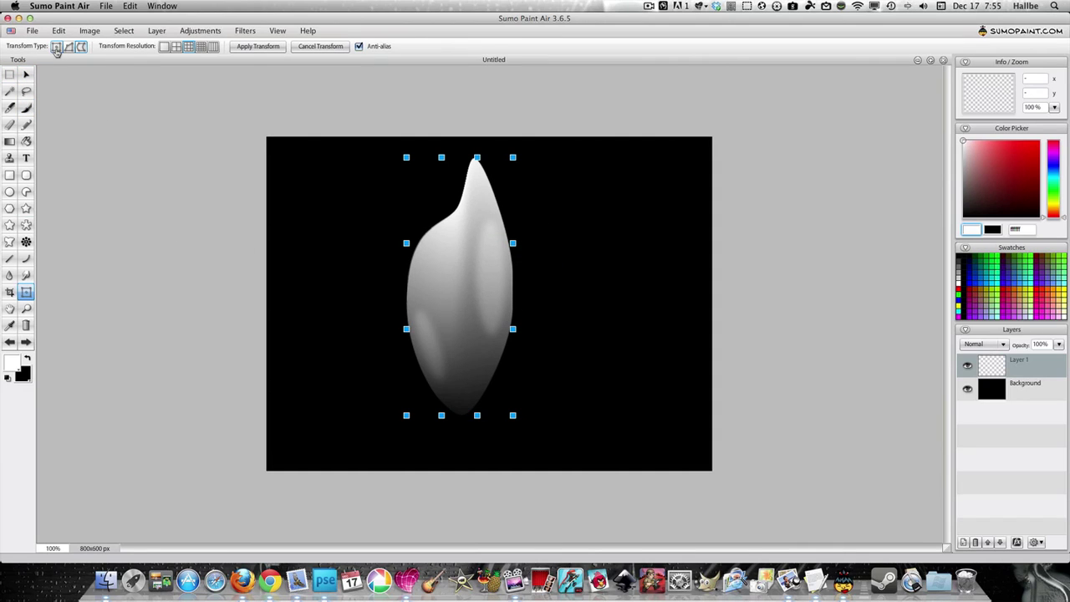
{"action": "left_click", "coordinate": [56, 48]}
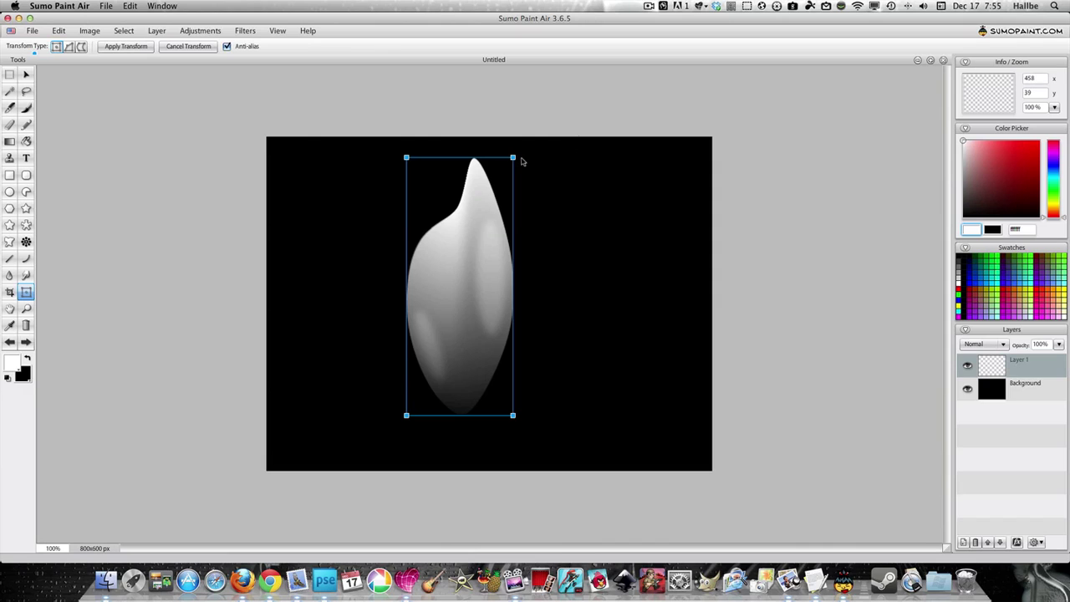
{"action": "left_click_drag", "start_coordinate": [516, 159], "coordinate": [503, 193]}
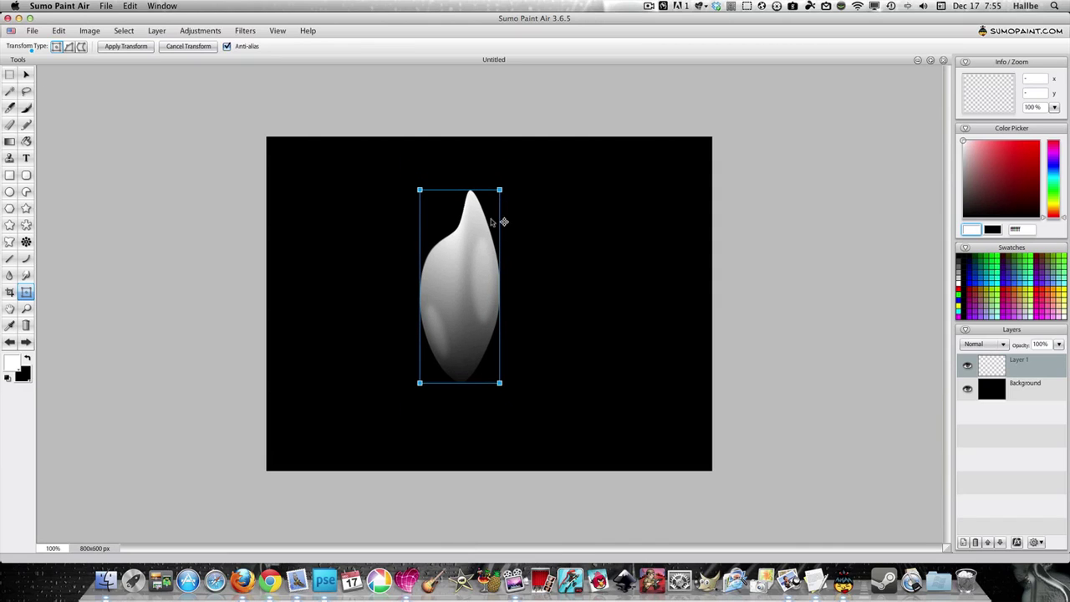
{"action": "left_click_drag", "start_coordinate": [477, 239], "coordinate": [499, 242]}
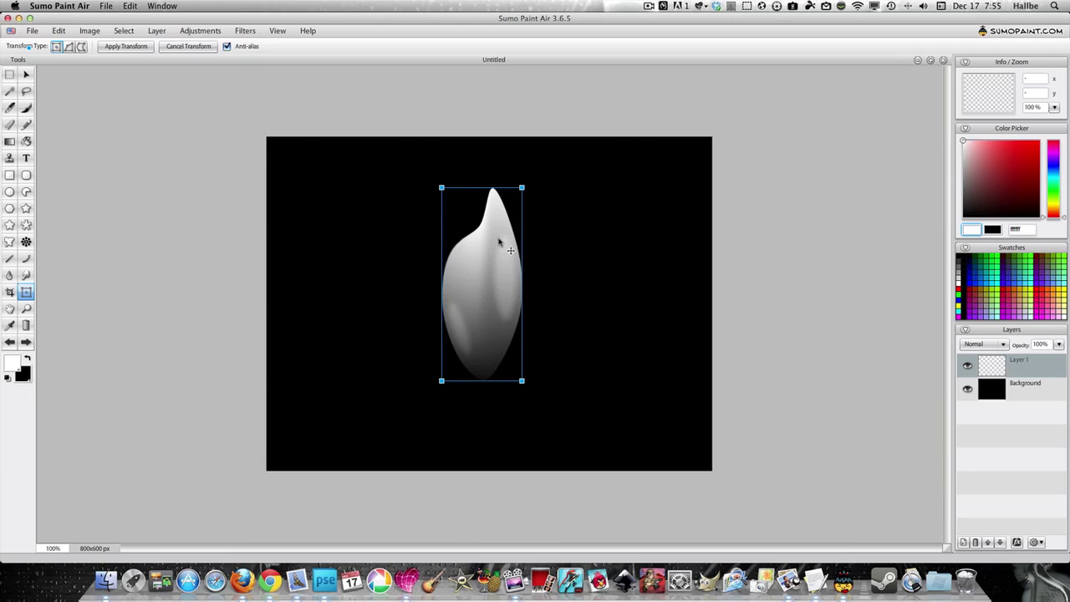
Step: Commit the transform, add Layer 3, and keep white as the painting colour
{"action": "left_click", "coordinate": [962, 543]}
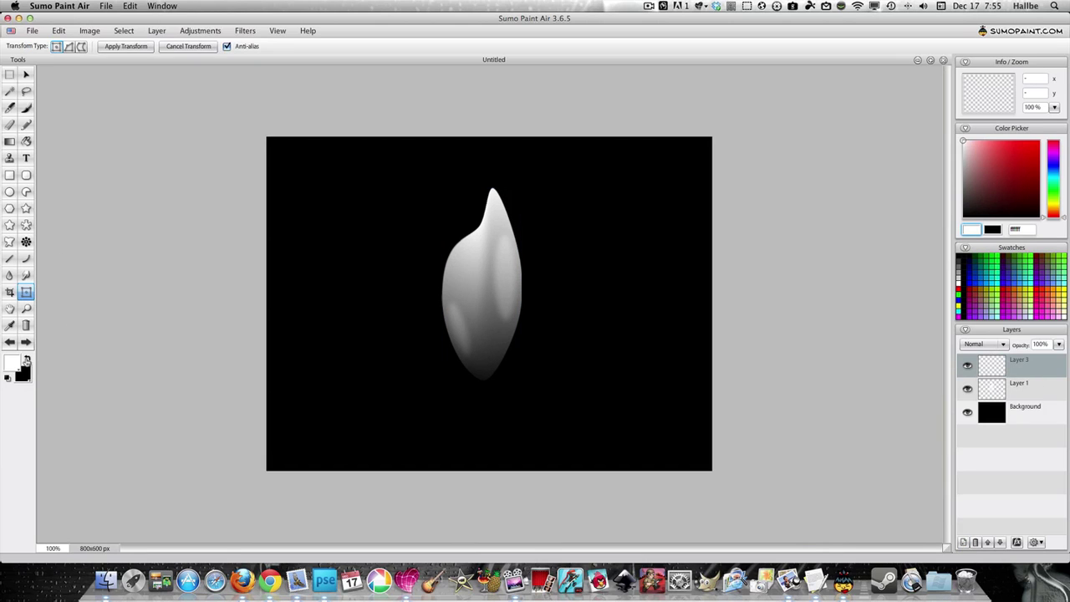
{"action": "left_click", "coordinate": [26, 361]}
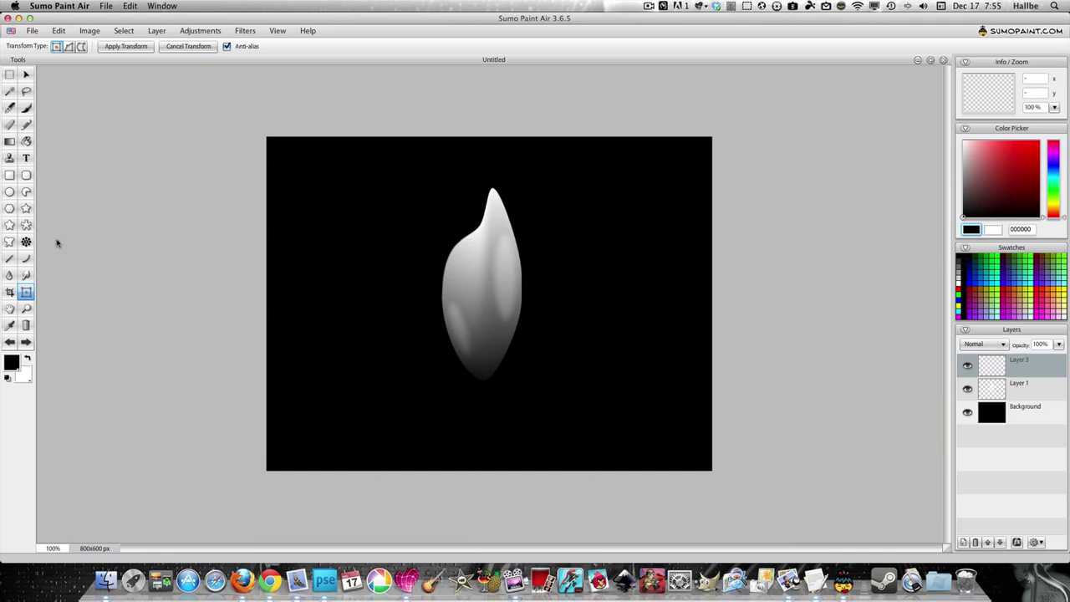
{"action": "left_click", "coordinate": [29, 357]}
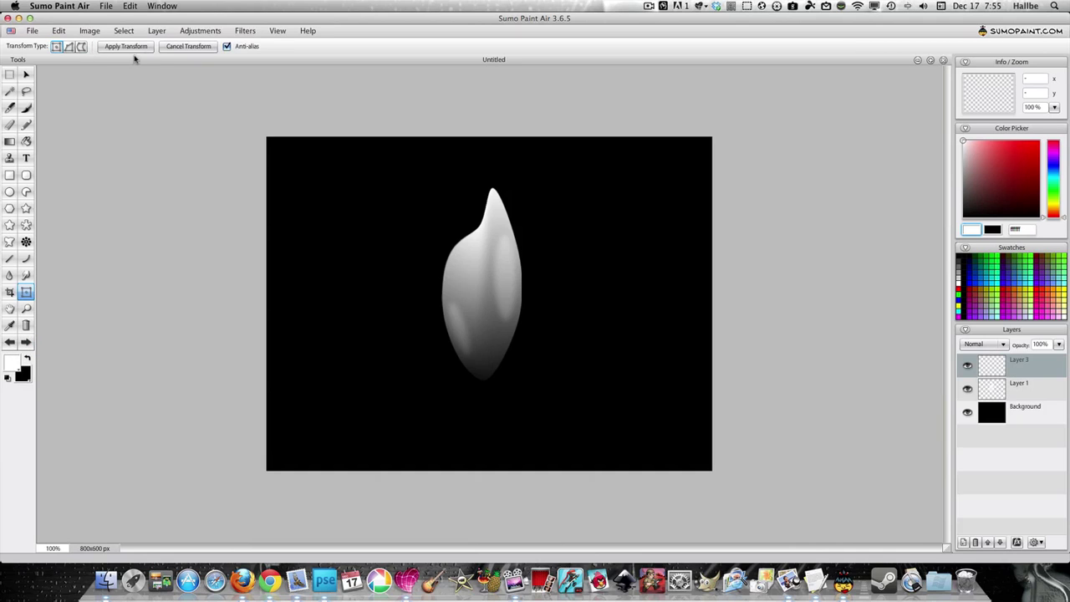
Step: With a 42 px Square brush, stamp one white square just below the flame's base
{"action": "key", "text": "b"}
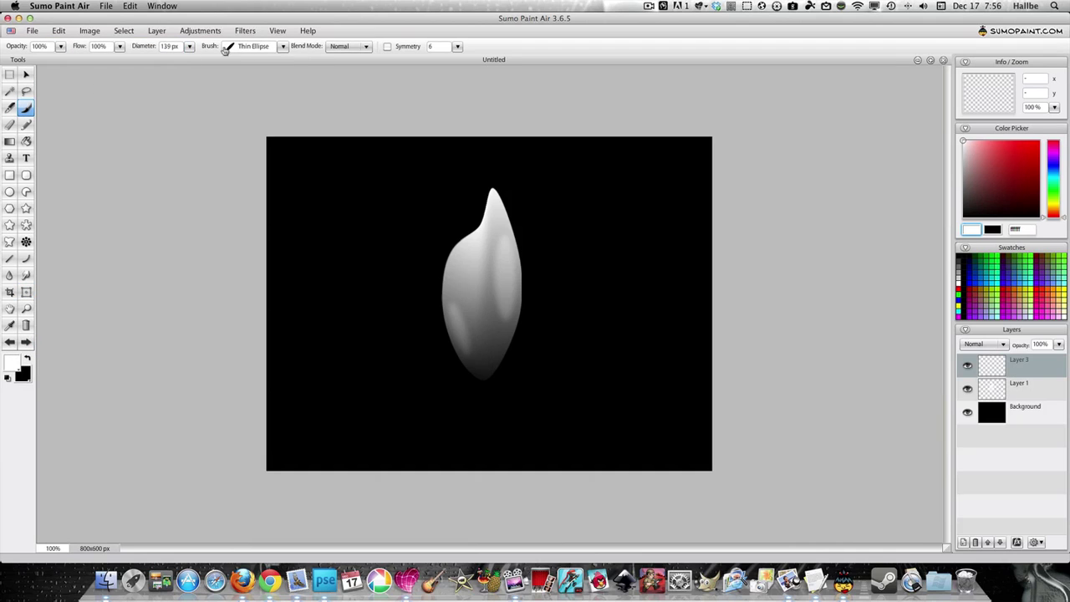
{"action": "left_click", "coordinate": [277, 47]}
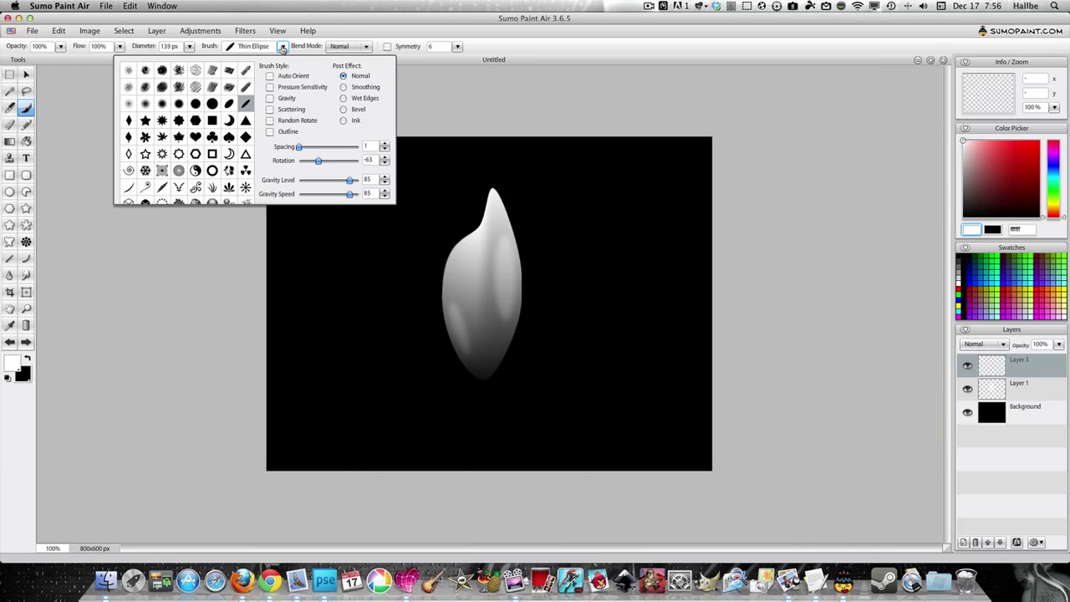
{"action": "left_click", "coordinate": [212, 120]}
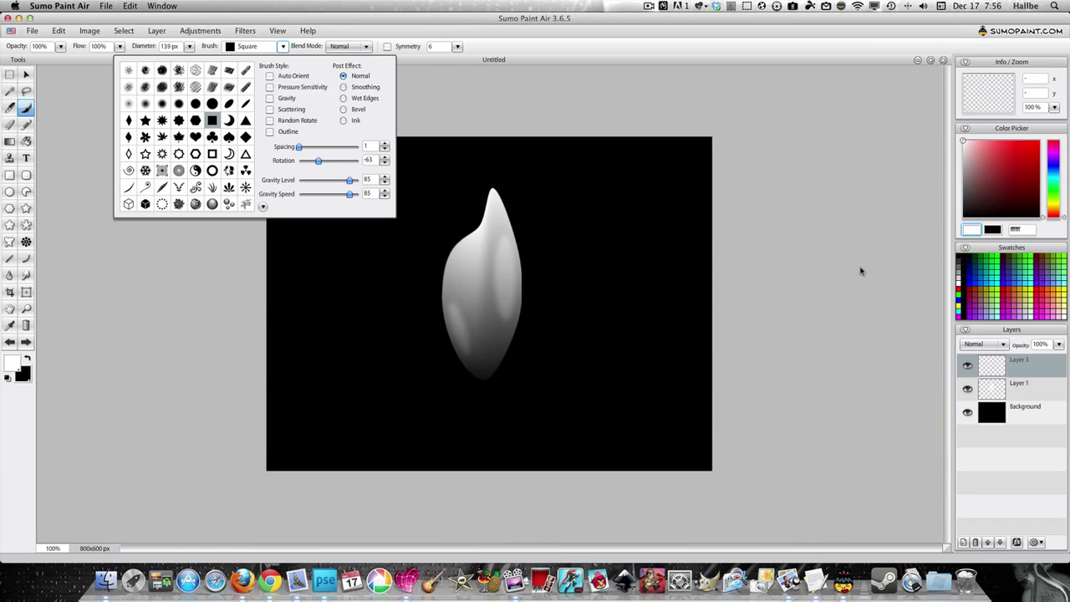
{"action": "left_click", "coordinate": [736, 285]}
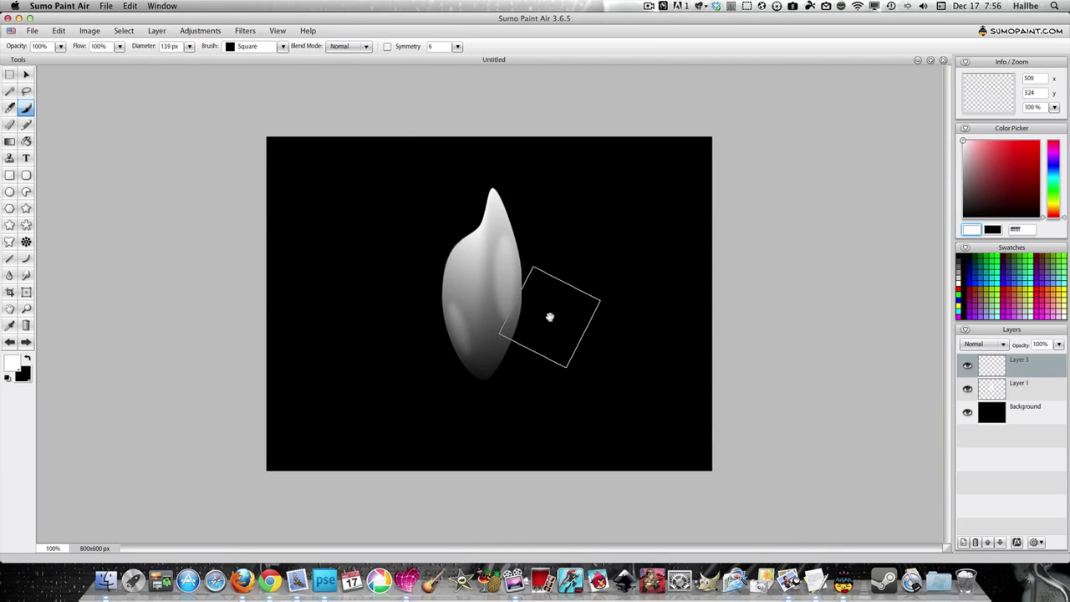
{"action": "left_click_drag", "start_coordinate": [550, 317], "coordinate": [537, 389]}
{"action": "left_click", "coordinate": [478, 363]}
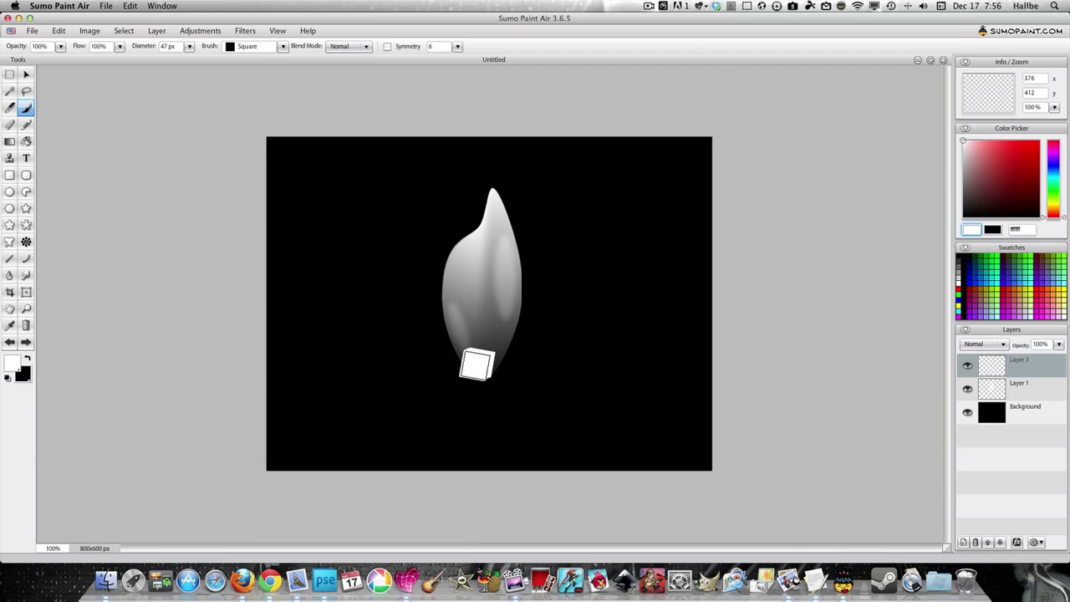
{"action": "left_click", "coordinate": [9, 342]}
{"action": "left_click_drag", "start_coordinate": [503, 369], "coordinate": [499, 372]}
{"action": "left_click", "coordinate": [484, 380]}
Step: Select the white square's pixels on Layer 3 and load the olive-to-yellow gradient
{"action": "right_click", "coordinate": [992, 363]}
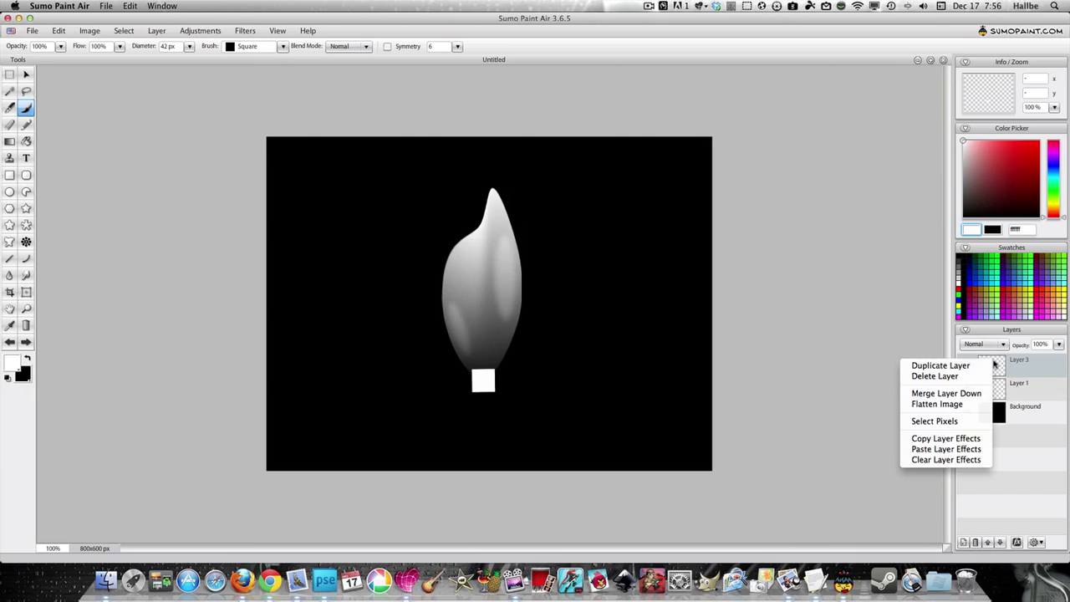
{"action": "left_click", "coordinate": [964, 421]}
{"action": "left_click", "coordinate": [9, 142]}
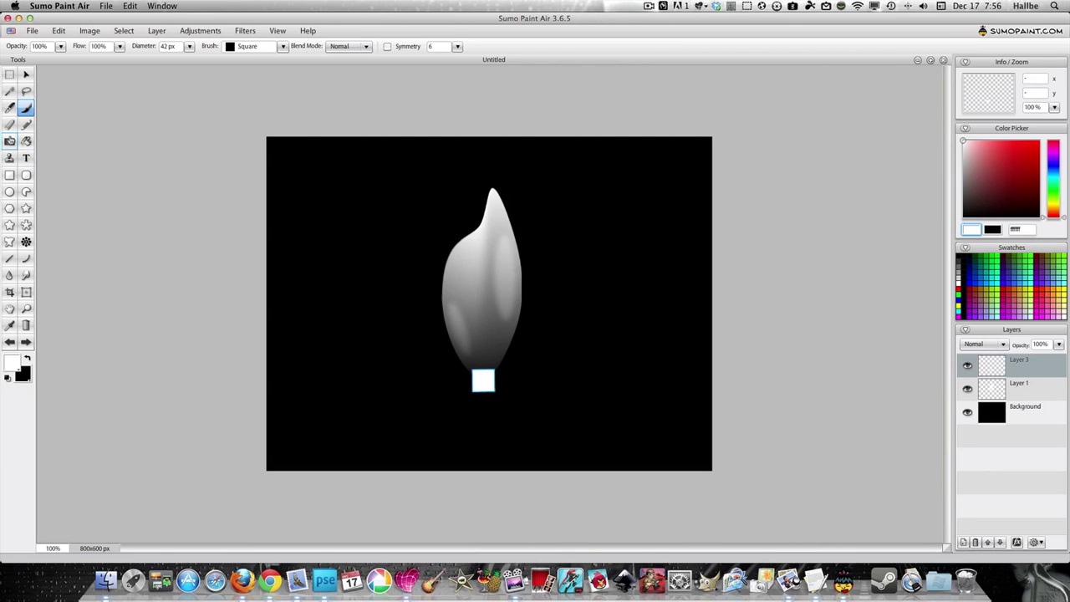
{"action": "left_click", "coordinate": [191, 46]}
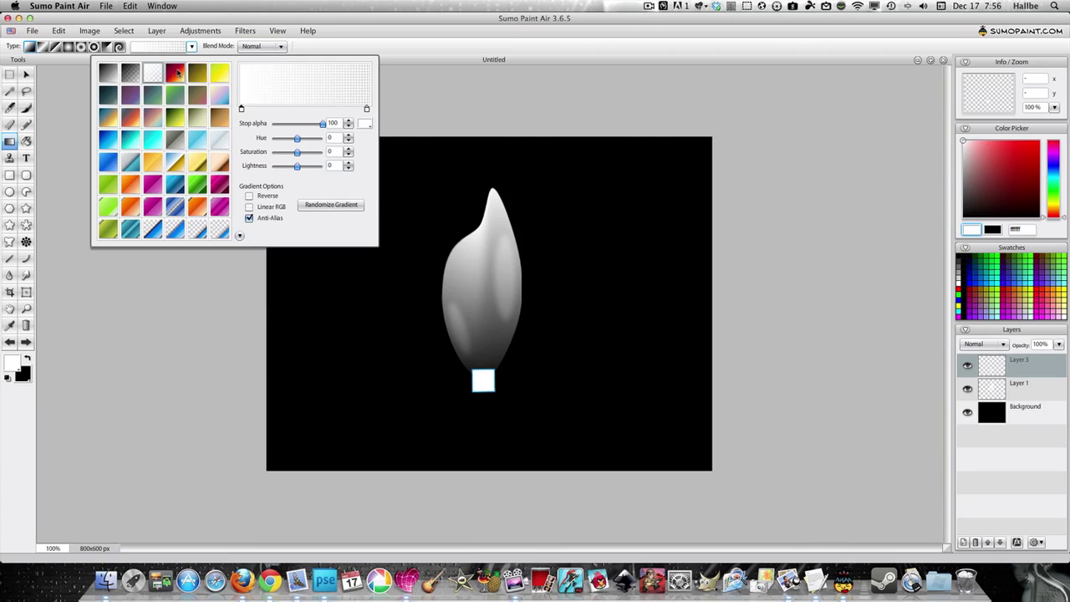
{"action": "left_click", "coordinate": [198, 77]}
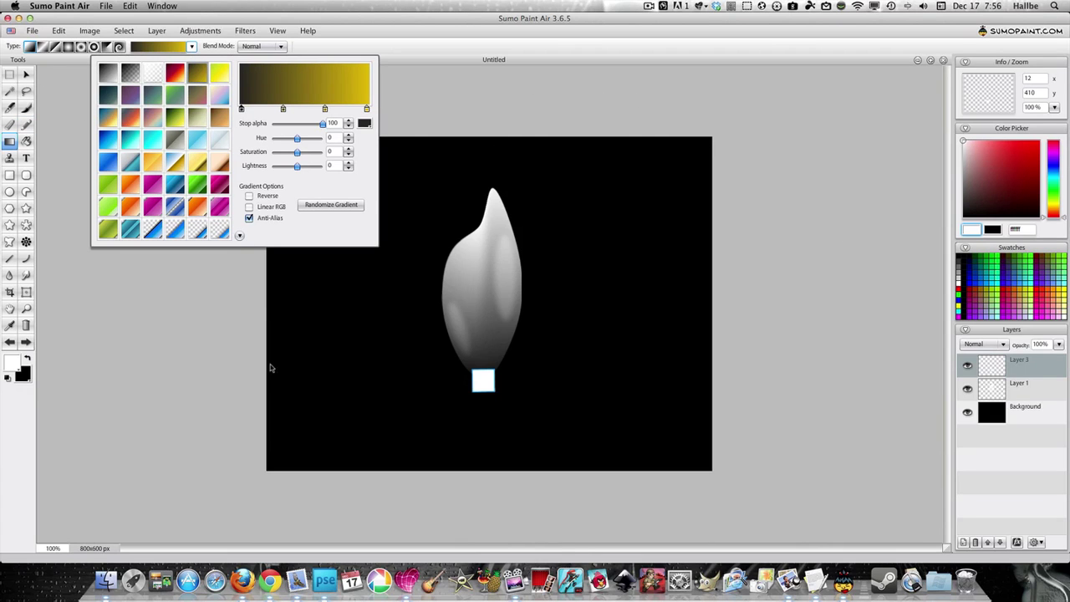
{"action": "left_click", "coordinate": [74, 404]}
Step: Randomize the gradient repeatedly until it runs from olive-yellow to dark
{"action": "left_click", "coordinate": [191, 46]}
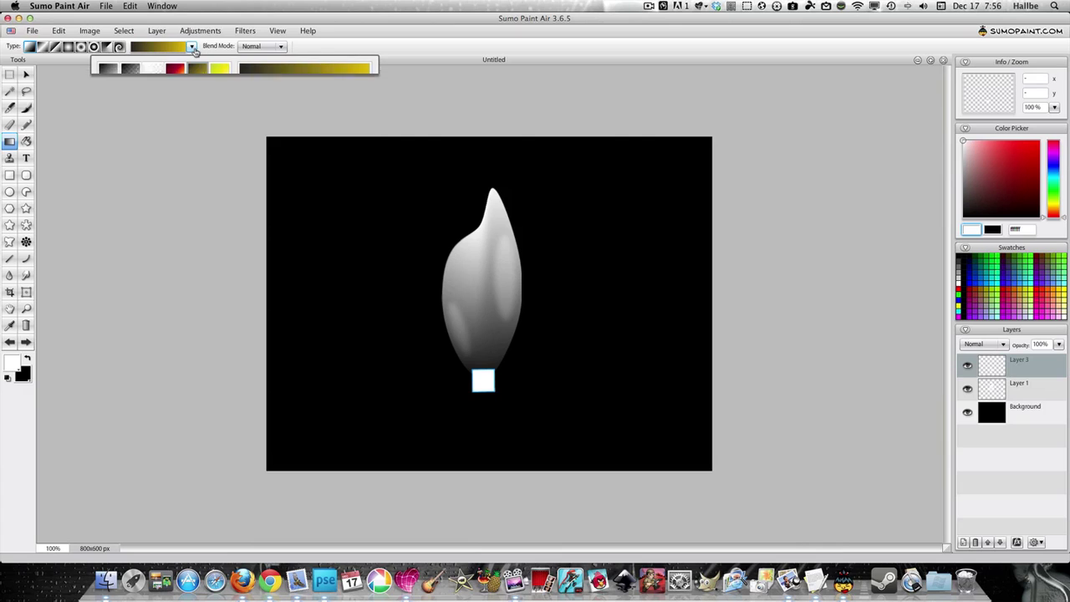
{"action": "left_click", "coordinate": [327, 205]}
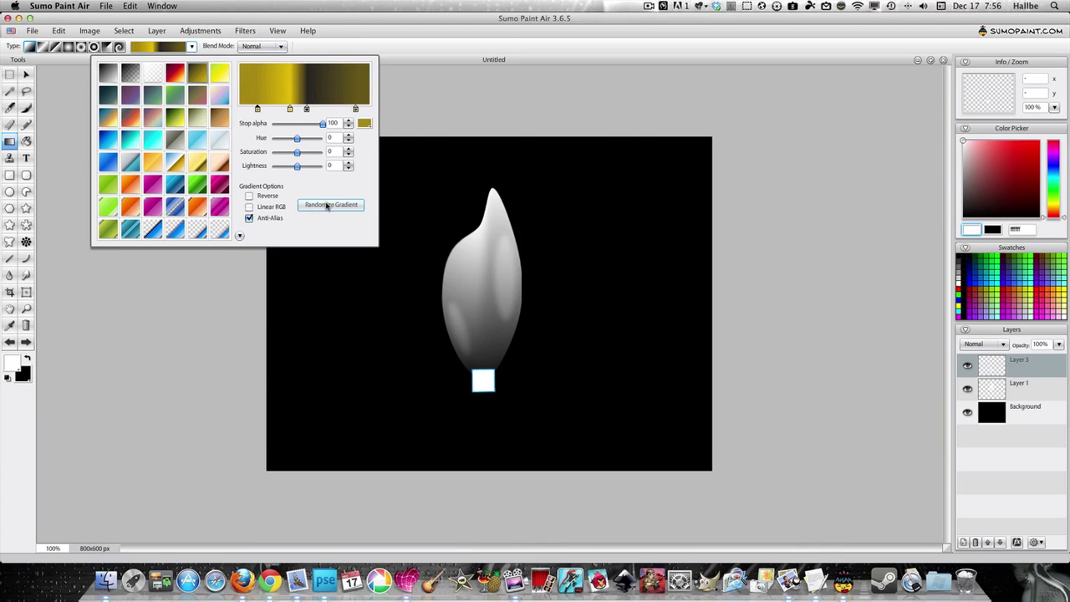
{"action": "left_click", "coordinate": [327, 206]}
{"action": "left_click", "coordinate": [327, 205]}
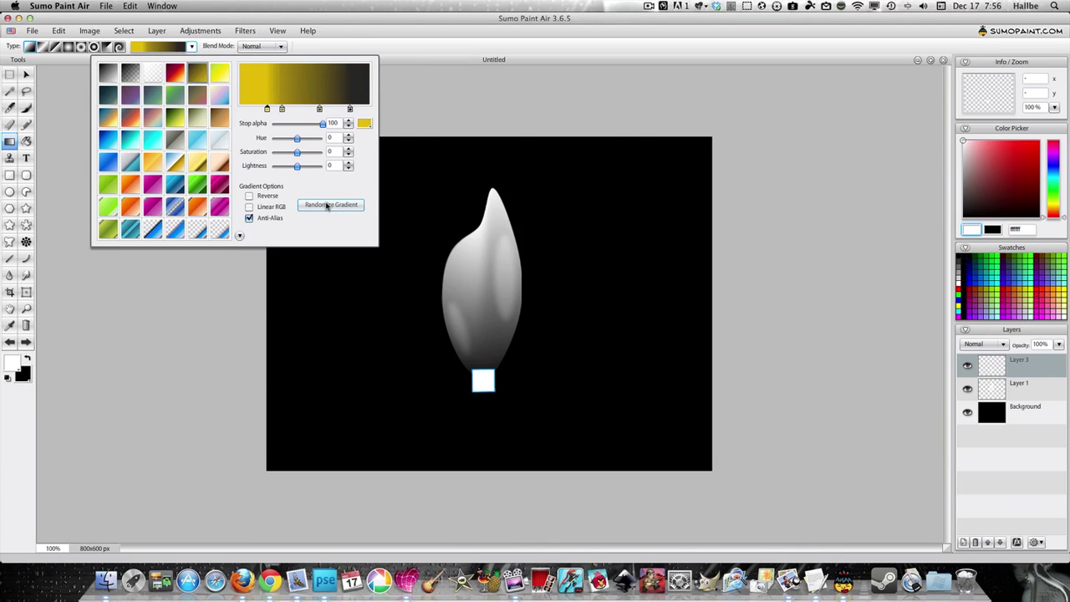
{"action": "left_click", "coordinate": [327, 205]}
{"action": "left_click", "coordinate": [327, 205]}
{"action": "left_click", "coordinate": [327, 206]}
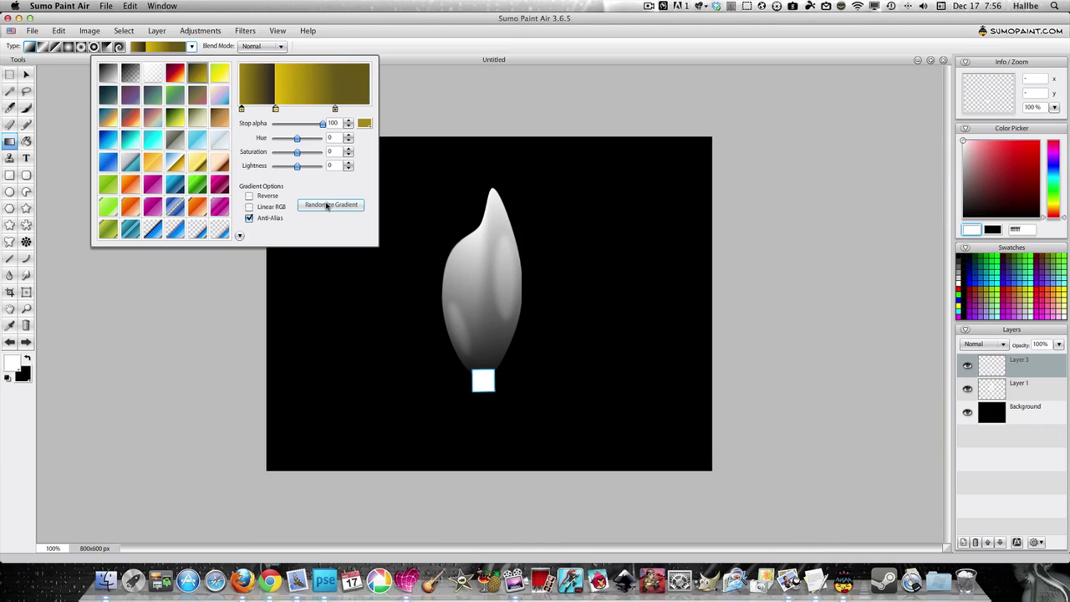
{"action": "left_click", "coordinate": [327, 206]}
{"action": "left_click", "coordinate": [326, 206]}
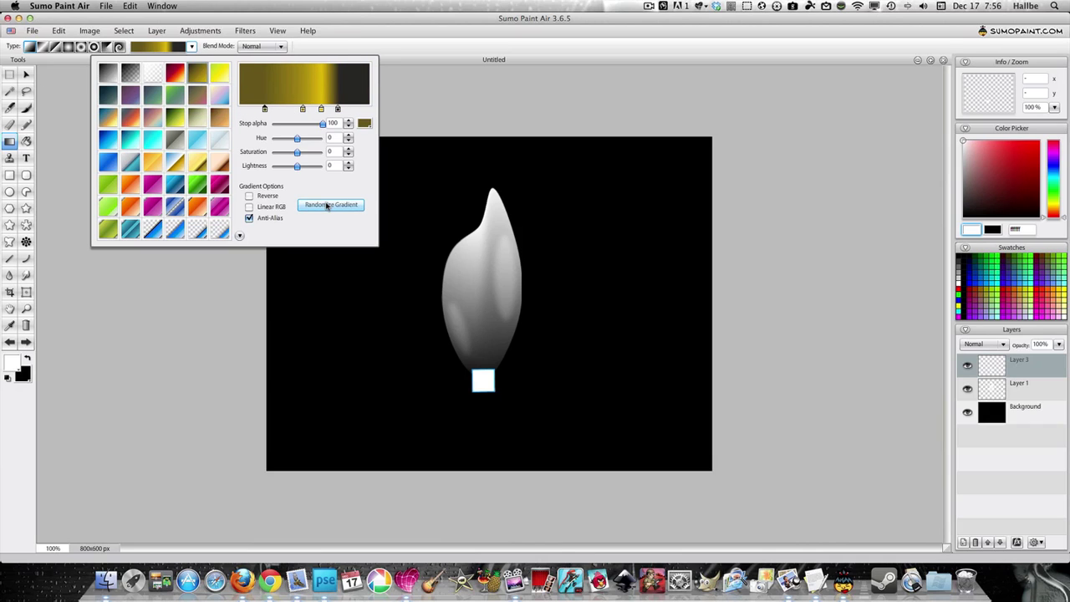
{"action": "left_click", "coordinate": [327, 206]}
{"action": "left_click", "coordinate": [327, 206]}
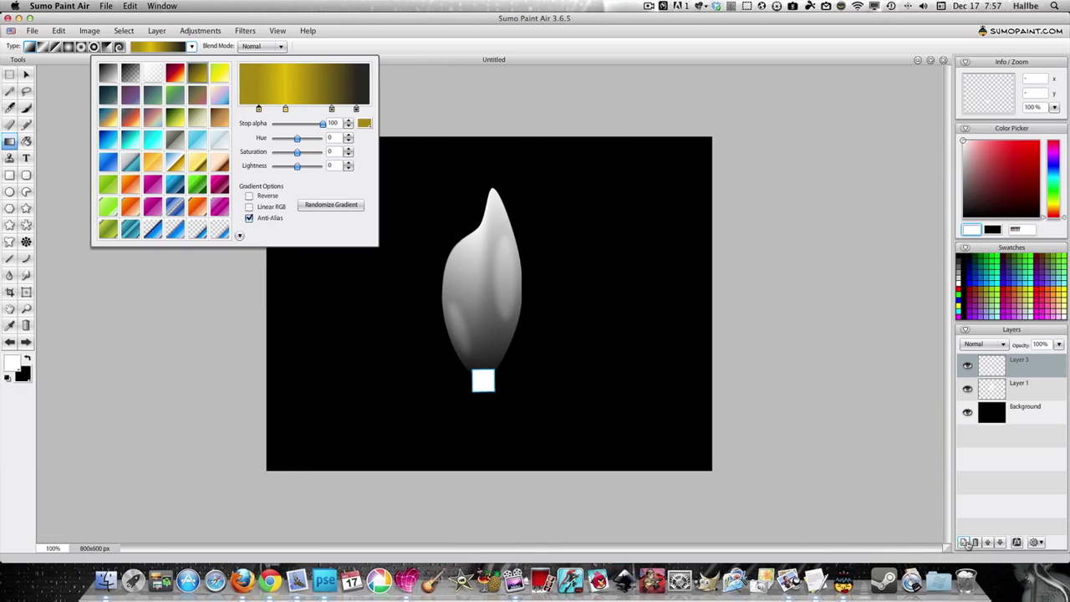
{"action": "left_click", "coordinate": [174, 448]}
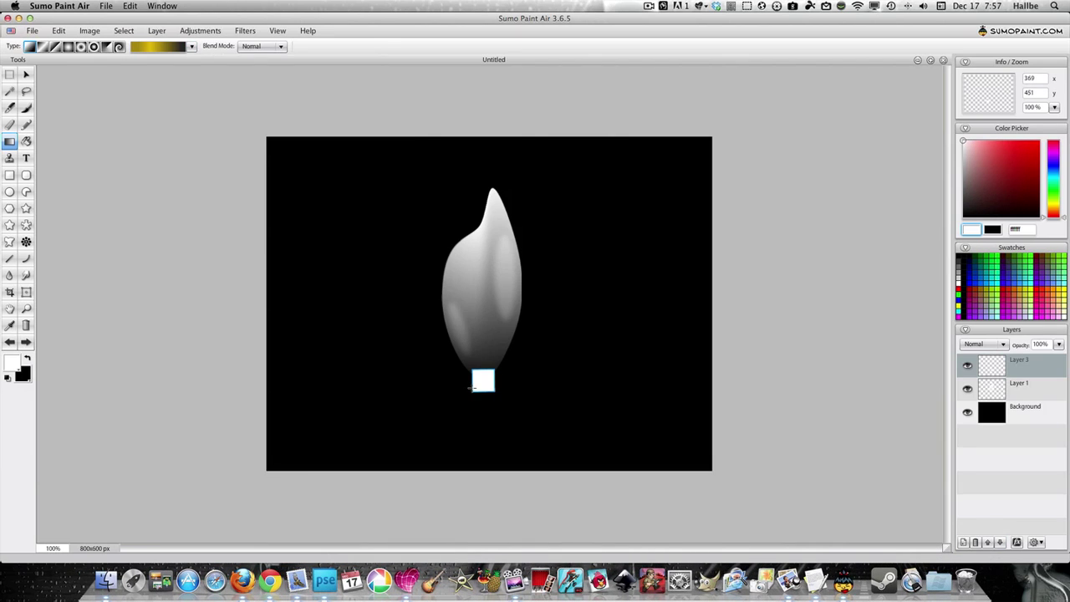
Step: Drag the gradient across the square selection to fill it with gold
{"action": "left_click_drag", "start_coordinate": [471, 387], "coordinate": [498, 389]}
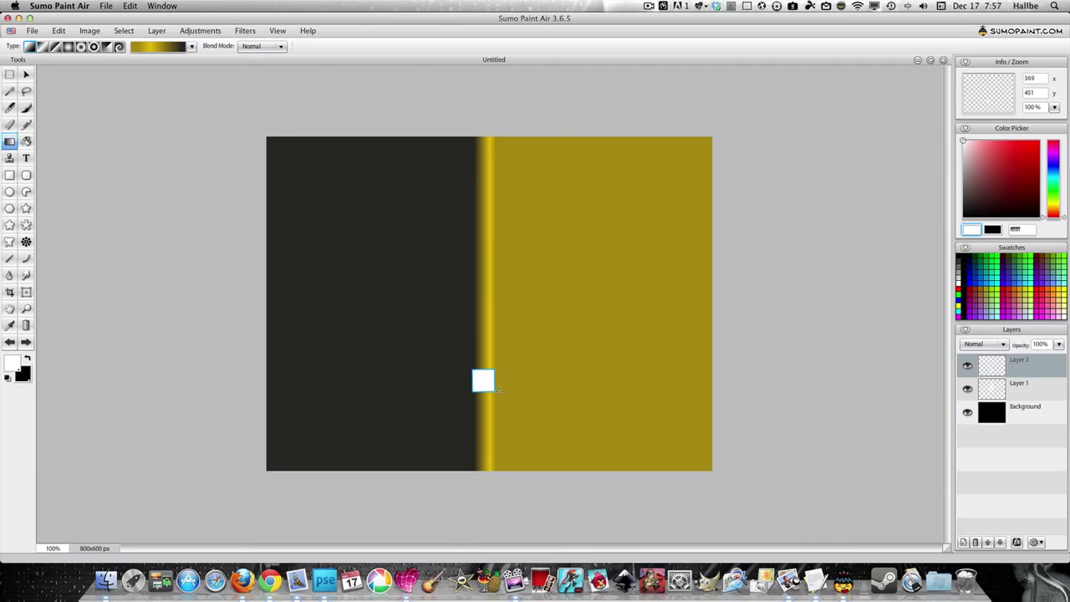
{"action": "left_click_drag", "start_coordinate": [499, 390], "coordinate": [472, 382]}
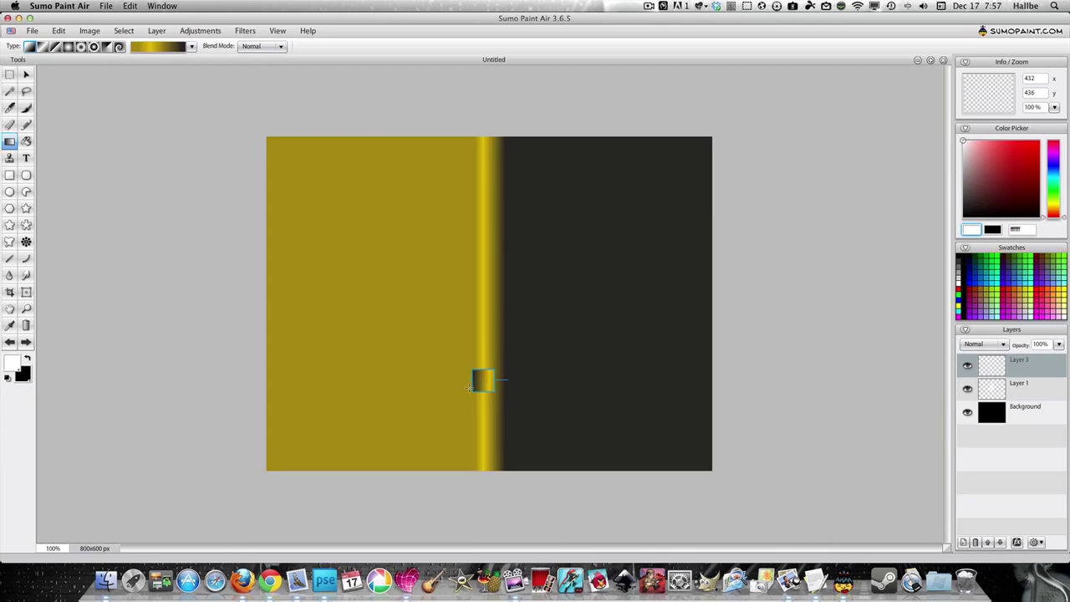
{"action": "left_click_drag", "start_coordinate": [469, 391], "coordinate": [469, 391]}
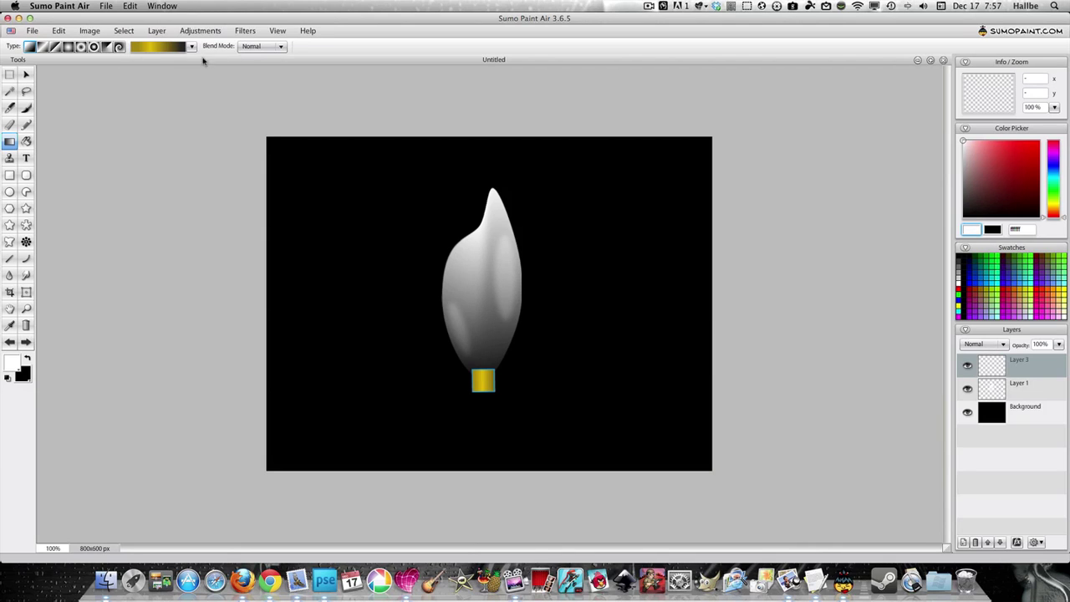
Step: Clear the selection around the gold square and pick the round brush shape
{"action": "left_click", "coordinate": [123, 30]}
{"action": "left_click", "coordinate": [131, 54]}
{"action": "left_click", "coordinate": [9, 124]}
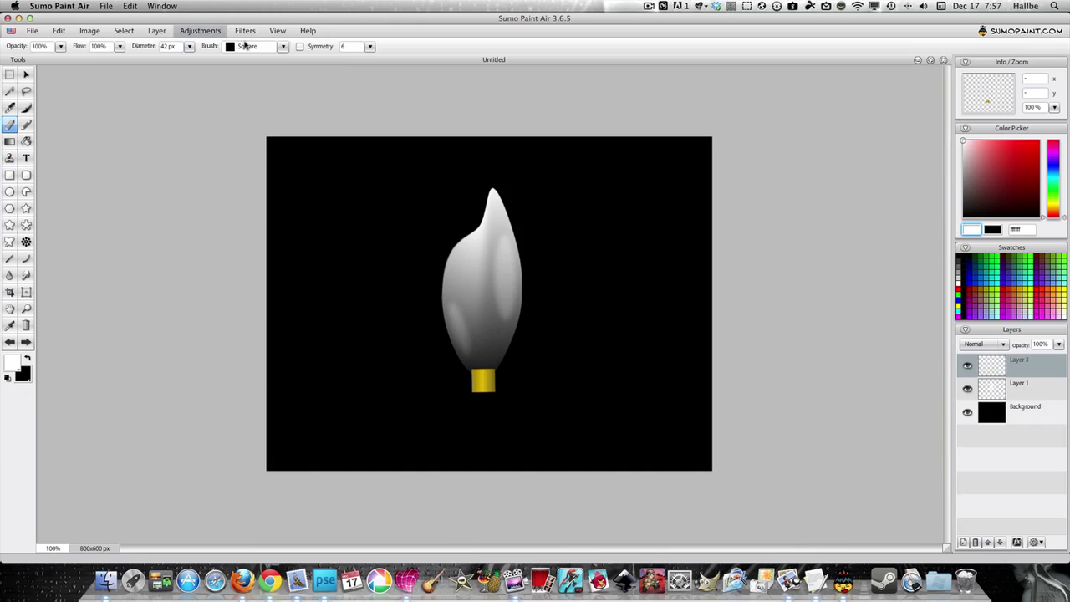
{"action": "left_click", "coordinate": [282, 47]}
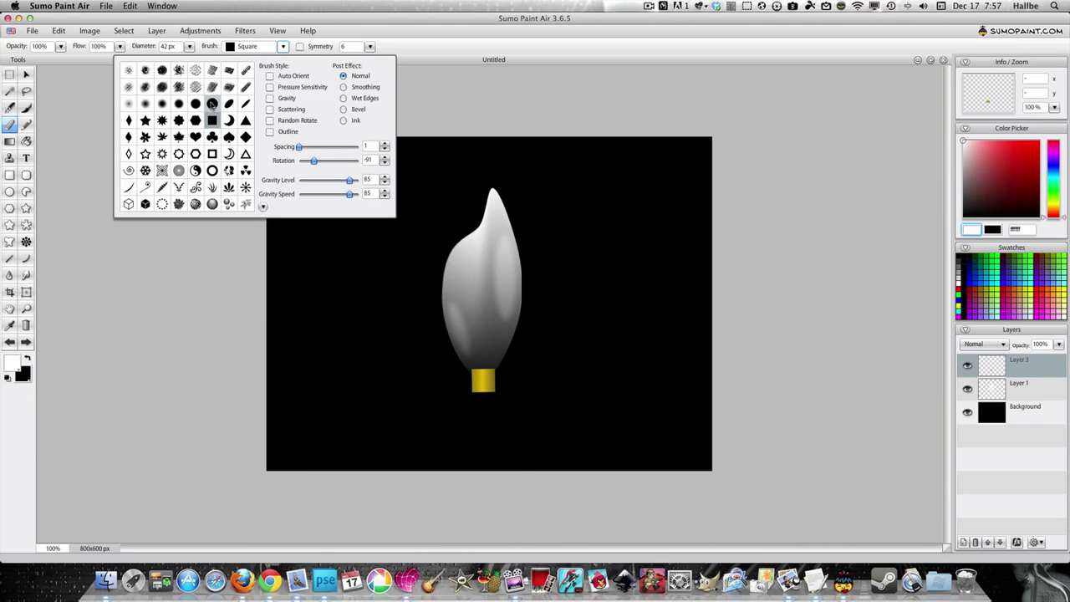
{"action": "left_click", "coordinate": [213, 103]}
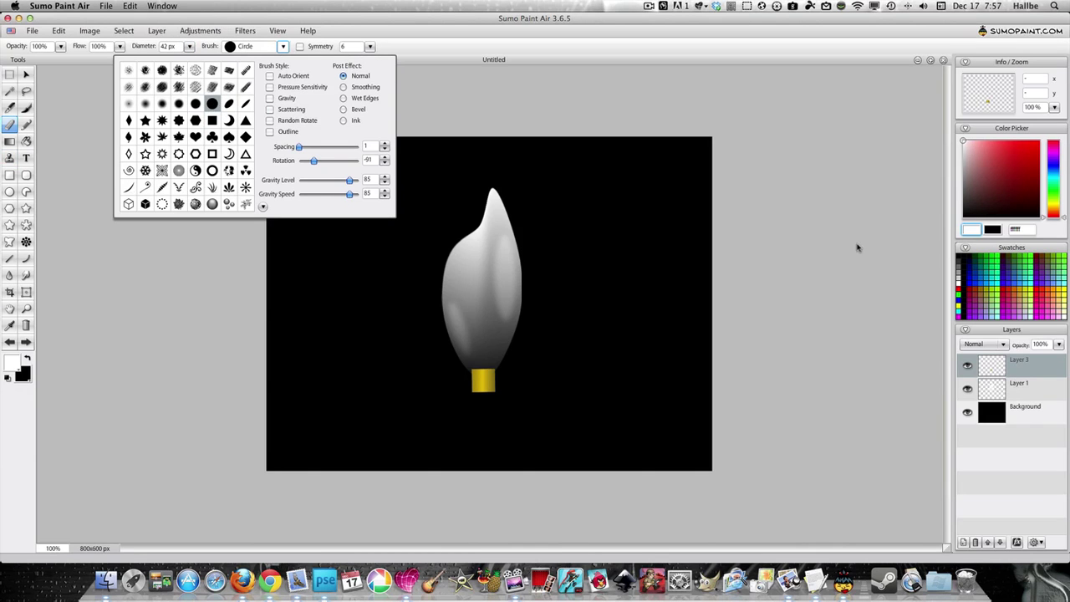
{"action": "left_click", "coordinate": [769, 245]}
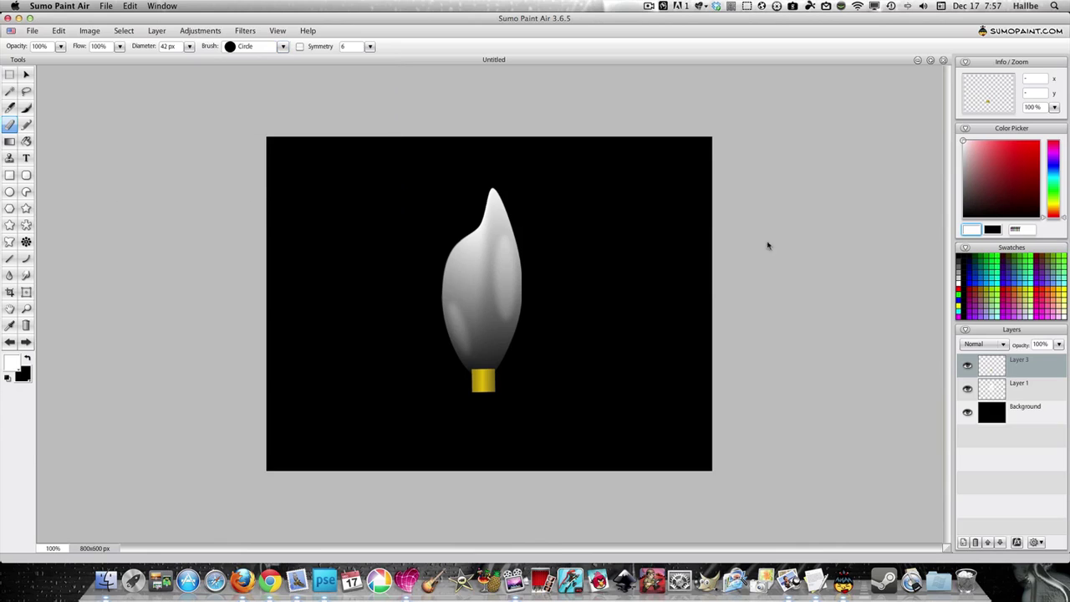
Step: Enlarge the brush slightly and add a new Layer 4 between Layer 3 and Layer 1
{"action": "key", "text": "bracketright"}
{"action": "key", "text": "bracketright"}
{"action": "key", "text": "bracketright"}
{"action": "key", "text": "bracketright"}
{"action": "key", "text": "bracketright"}
{"action": "key", "text": "bracketright"}
{"action": "key", "text": "bracketright"}
{"action": "key", "text": "bracketright"}
{"action": "key", "text": "bracketright"}
{"action": "key", "text": "bracketright"}
{"action": "key", "text": "bracketright"}
{"action": "key", "text": "bracketright"}
{"action": "key", "text": "bracketright"}
{"action": "key", "text": "bracketright"}
{"action": "key", "text": "bracketright"}
{"action": "key", "text": "bracketright"}
{"action": "key", "text": "bracketright"}
{"action": "key", "text": "bracketright"}
{"action": "key", "text": "bracketright"}
{"action": "key", "text": "bracketright"}
{"action": "key", "text": "bracketright"}
{"action": "key", "text": "bracketright"}
{"action": "key", "text": "bracketright"}
{"action": "key", "text": "bracketright"}
{"action": "key", "text": "bracketright"}
{"action": "key", "text": "bracketright"}
{"action": "key", "text": "bracketright"}
{"action": "key", "text": "bracketright"}
{"action": "key", "text": "bracketright"}
{"action": "key", "text": "bracketright"}
{"action": "key", "text": "bracketright"}
{"action": "key", "text": "bracketright"}
{"action": "key", "text": "bracketright"}
{"action": "key", "text": "bracketright"}
{"action": "key", "text": "bracketright"}
{"action": "key", "text": "bracketright"}
{"action": "key", "text": "bracketright"}
{"action": "key", "text": "bracketright"}
{"action": "key", "text": "bracketright"}
{"action": "key", "text": "bracketright"}
{"action": "key", "text": "bracketright"}
{"action": "key", "text": "bracketright"}
{"action": "key", "text": "bracketright"}
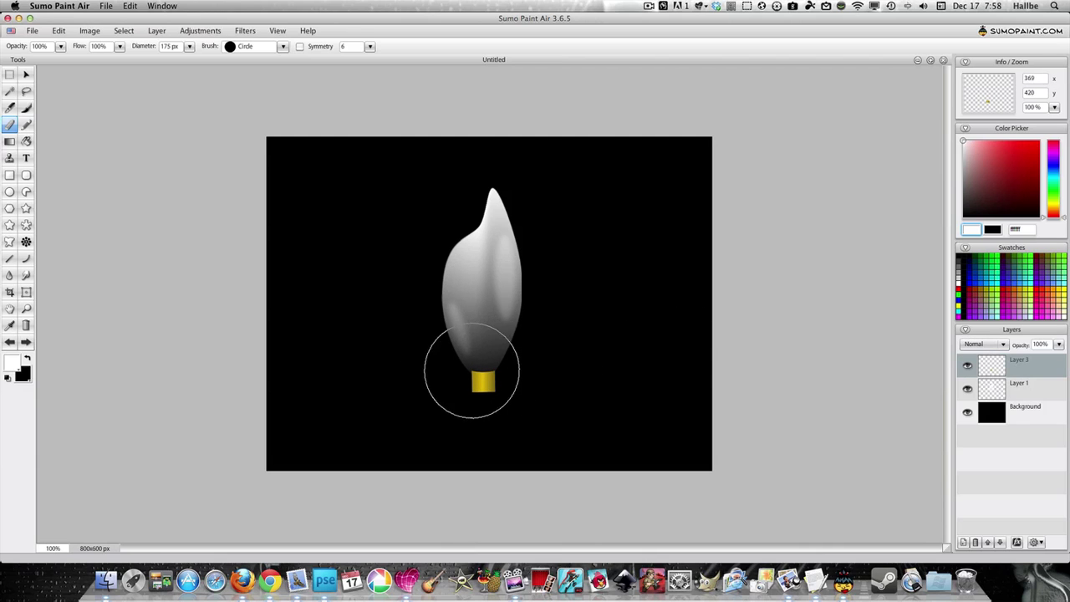
{"action": "left_click", "coordinate": [964, 543]}
{"action": "left_click_drag", "start_coordinate": [995, 366], "coordinate": [1002, 405]}
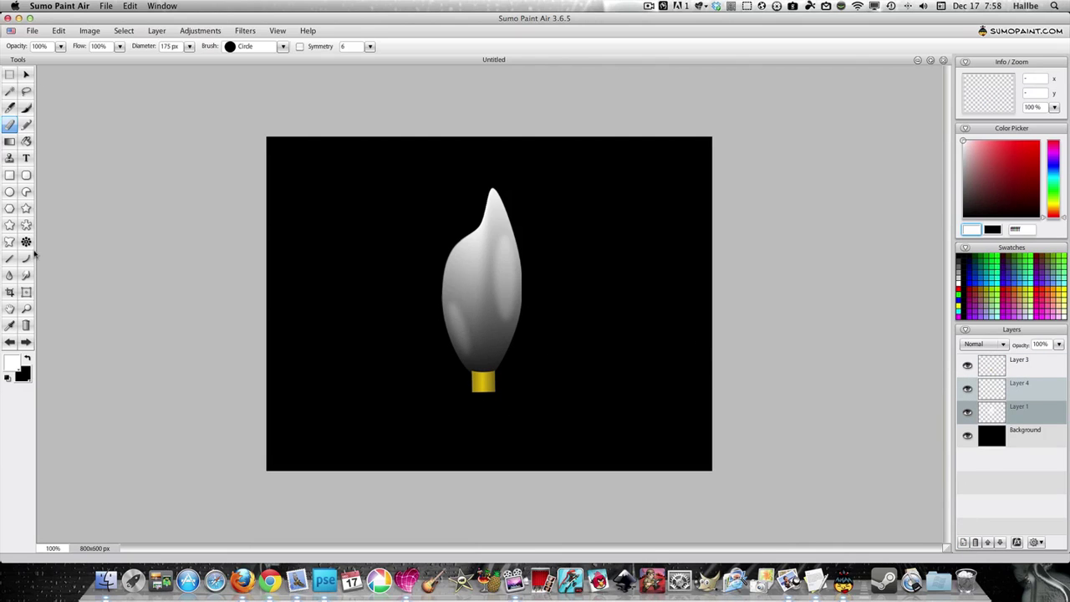
Step: Choose the soft Air Brush 2, test and undo a white glow, and make black the foreground
{"action": "left_click", "coordinate": [26, 107]}
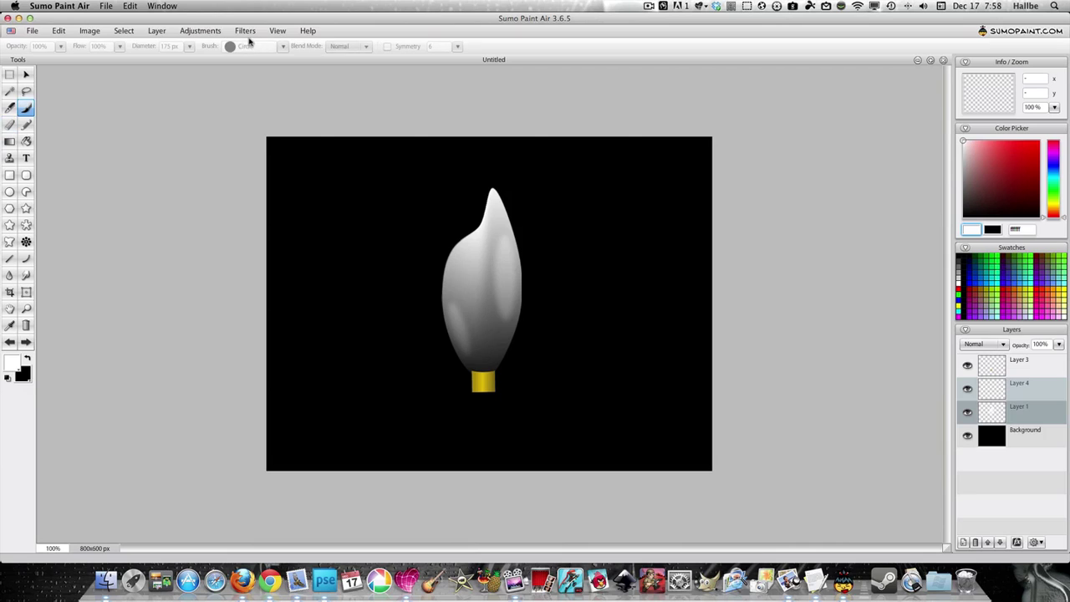
{"action": "left_click", "coordinate": [284, 48]}
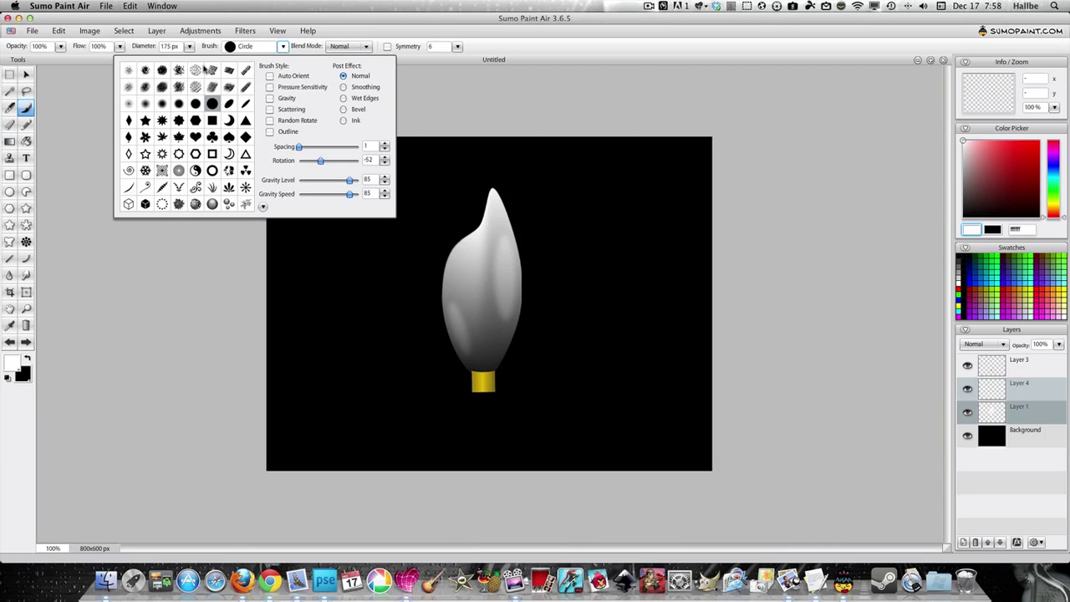
{"action": "left_click", "coordinate": [146, 104]}
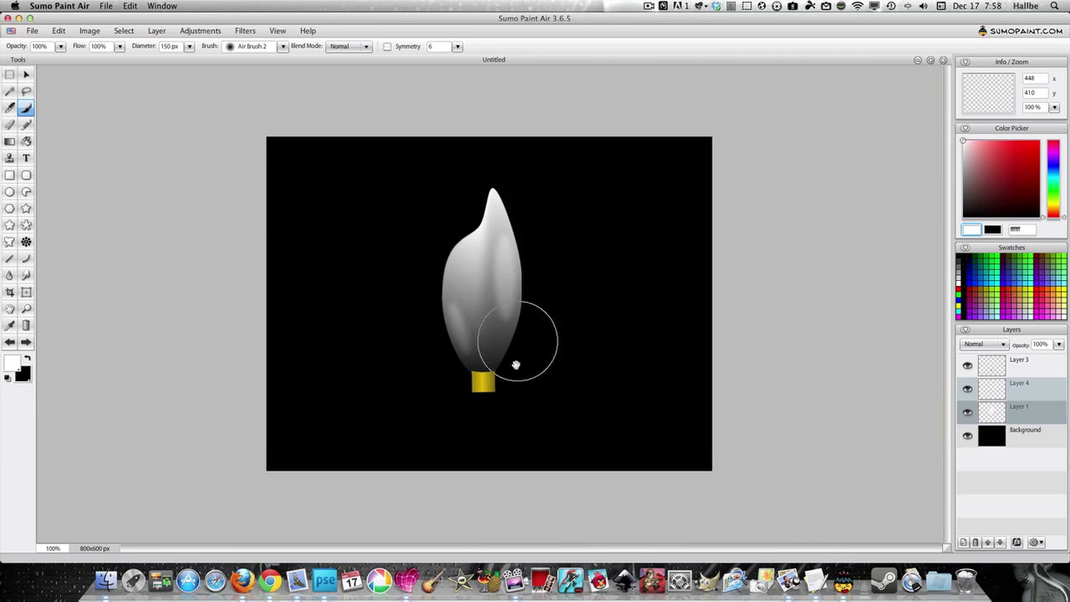
{"action": "left_click_drag", "start_coordinate": [516, 365], "coordinate": [516, 460]}
{"action": "left_click", "coordinate": [483, 370]}
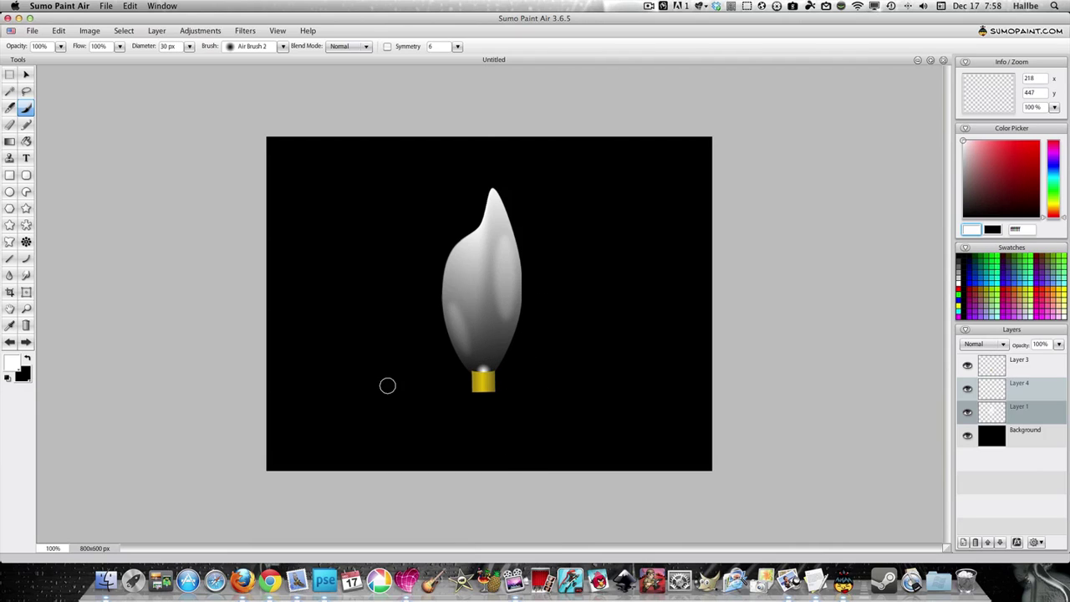
{"action": "left_click", "coordinate": [10, 342]}
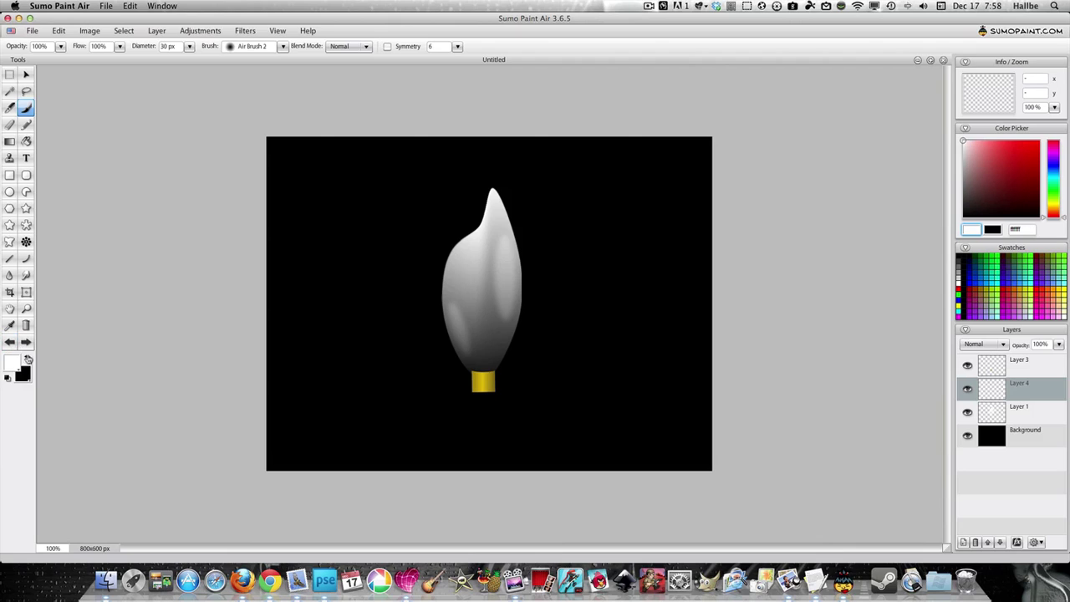
{"action": "left_click", "coordinate": [28, 359]}
{"action": "key", "text": "bracketright"}
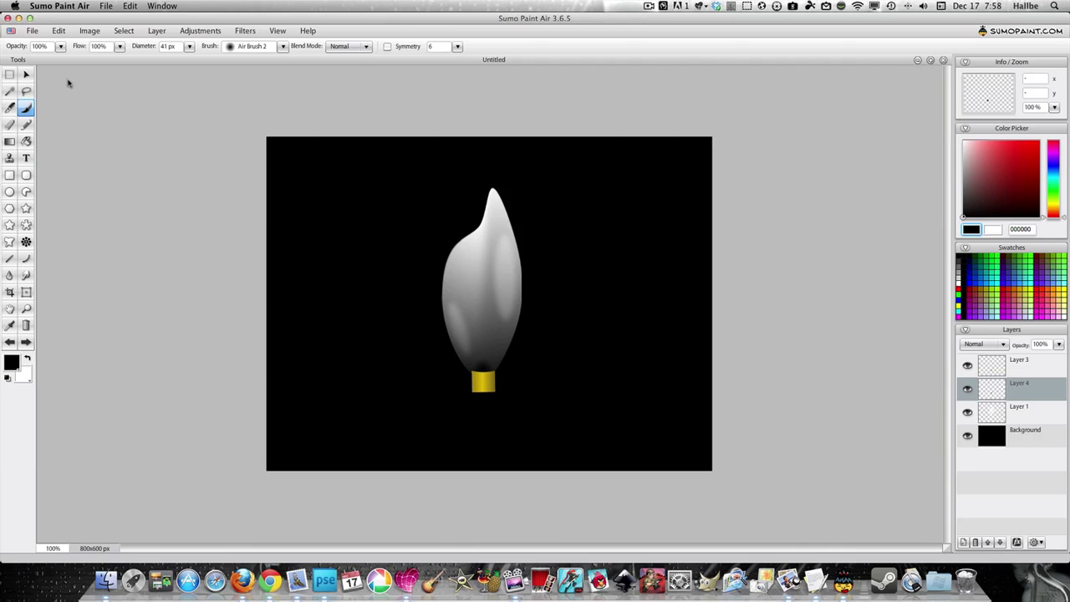
Step: Free Transform the yellow base to shorten it vertically
{"action": "left_click", "coordinate": [26, 75]}
{"action": "right_click", "coordinate": [483, 374]}
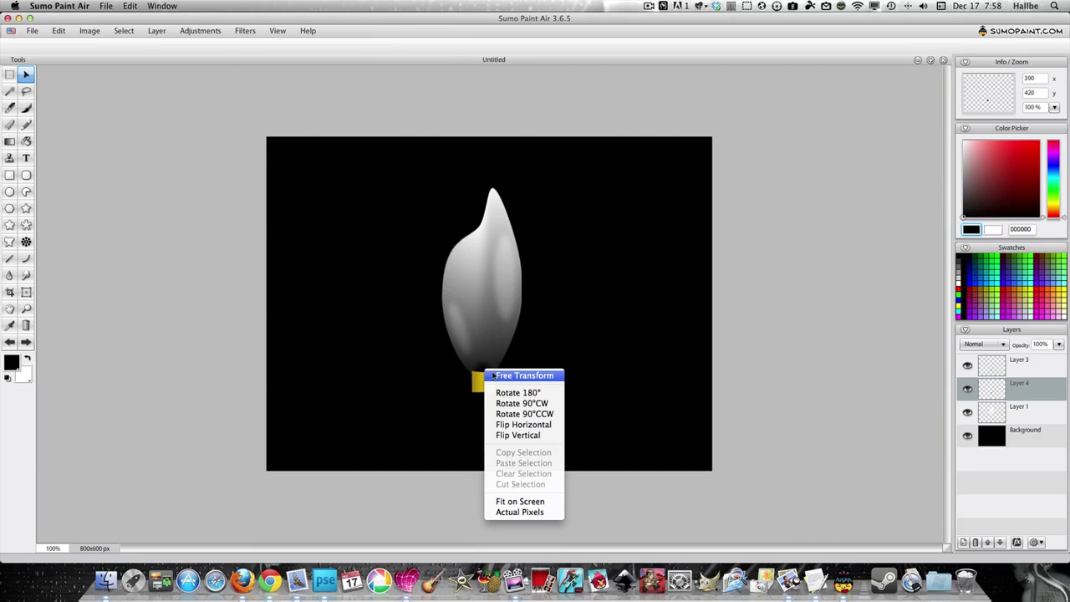
{"action": "left_click", "coordinate": [506, 375]}
{"action": "left_click_drag", "start_coordinate": [494, 361], "coordinate": [497, 367]}
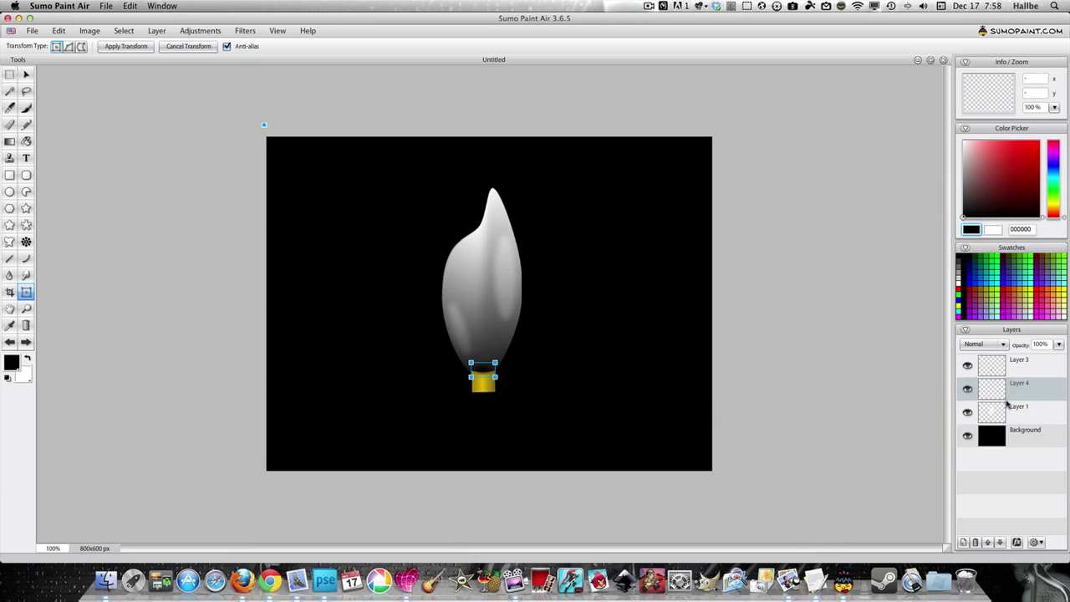
Step: Check Layer 3's opacity, then add Layer 5 between Layer 4 and Layer 1
{"action": "double_click", "coordinate": [1009, 395]}
{"action": "left_click", "coordinate": [1029, 365]}
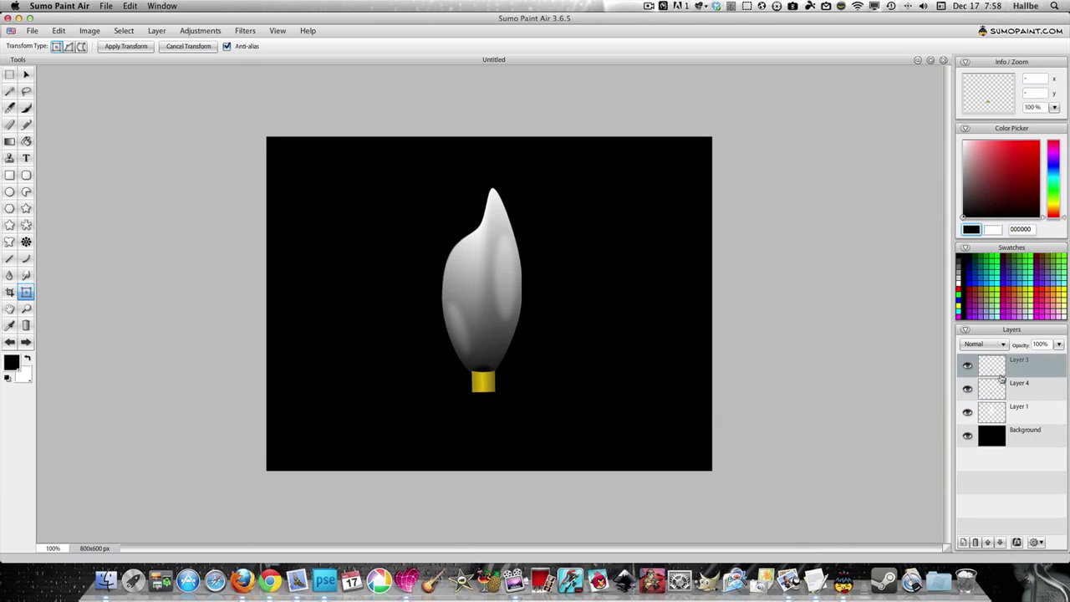
{"action": "left_click", "coordinate": [1058, 345]}
{"action": "mouse_move", "coordinate": [1058, 358]}
{"action": "left_mouse_down"}
{"action": "mouse_move", "coordinate": [1035, 358]}
{"action": "mouse_move", "coordinate": [1057, 358]}
{"action": "left_mouse_up"}
{"action": "left_click", "coordinate": [998, 400]}
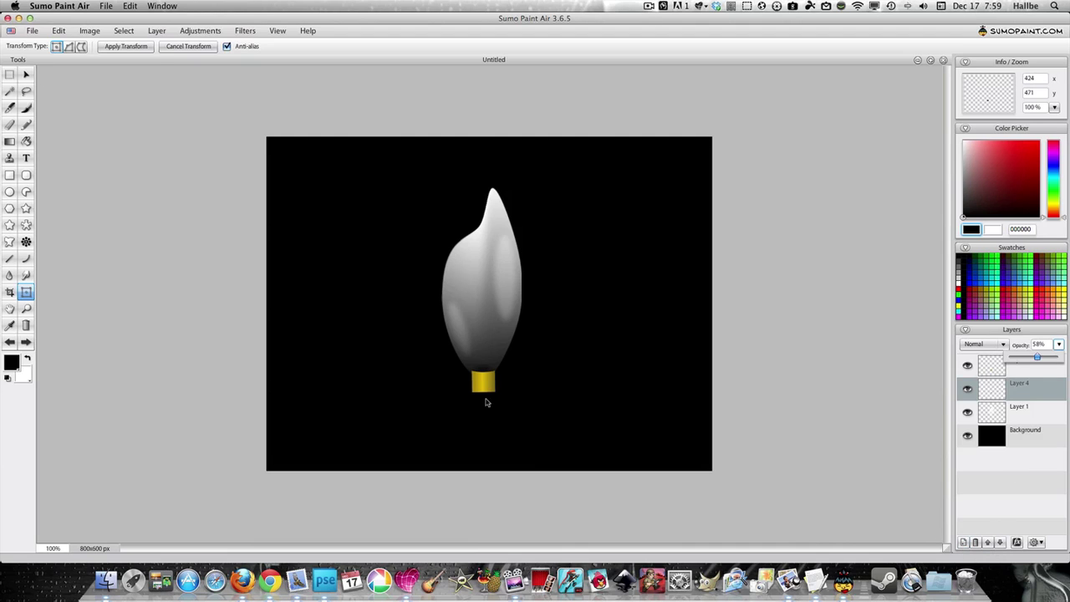
{"action": "left_click", "coordinate": [964, 542]}
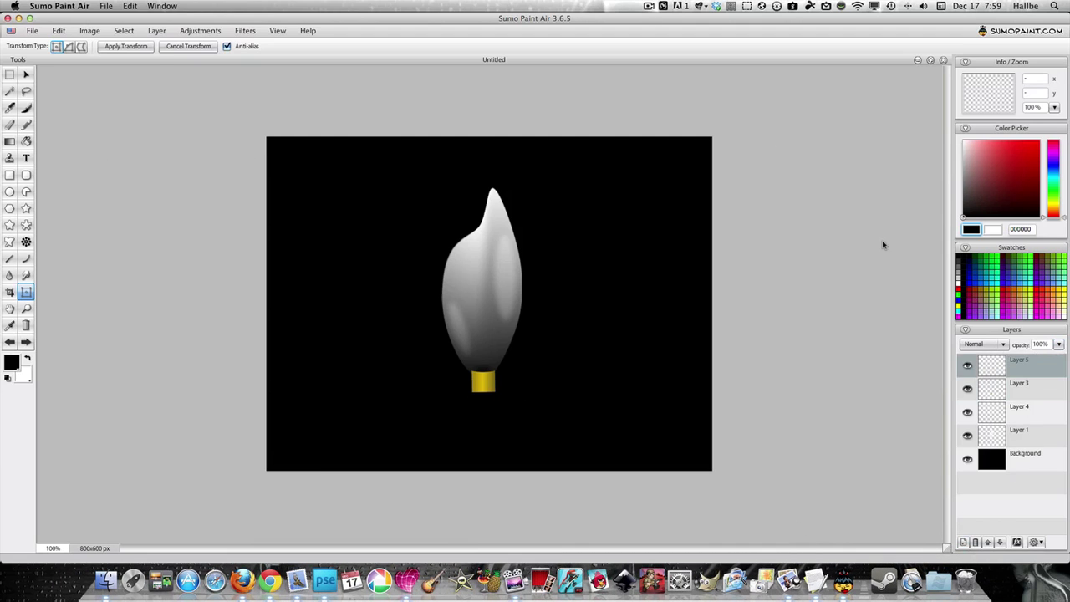
{"action": "left_click_drag", "start_coordinate": [985, 362], "coordinate": [994, 427]}
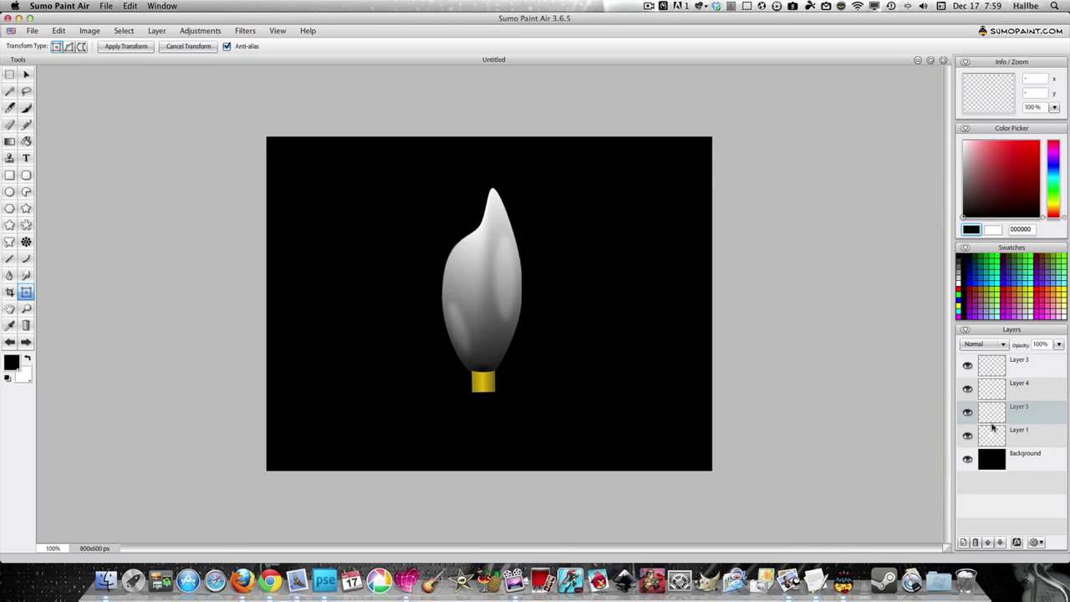
Step: Load the Steampunk brush set and pick the Ringbell 3 brush
{"action": "left_click", "coordinate": [26, 108]}
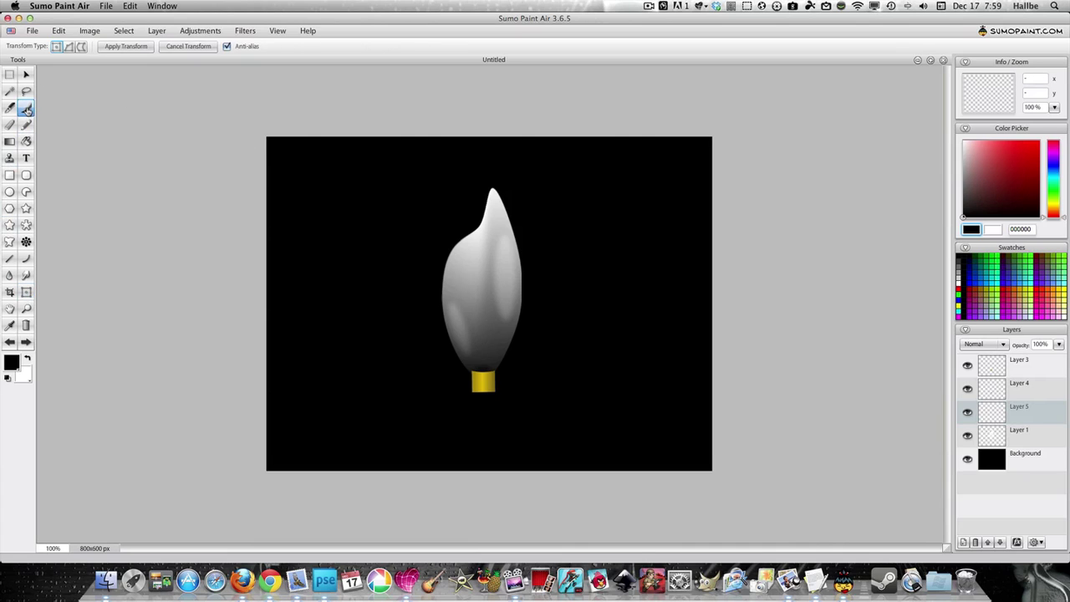
{"action": "left_click", "coordinate": [282, 47]}
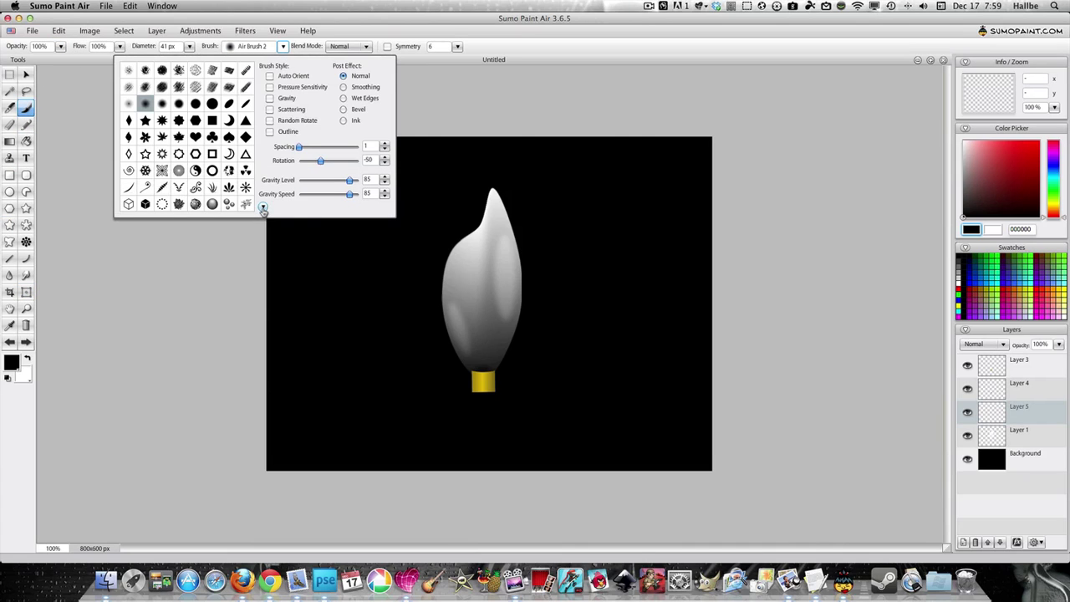
{"action": "left_click", "coordinate": [263, 209]}
{"action": "left_click", "coordinate": [264, 272]}
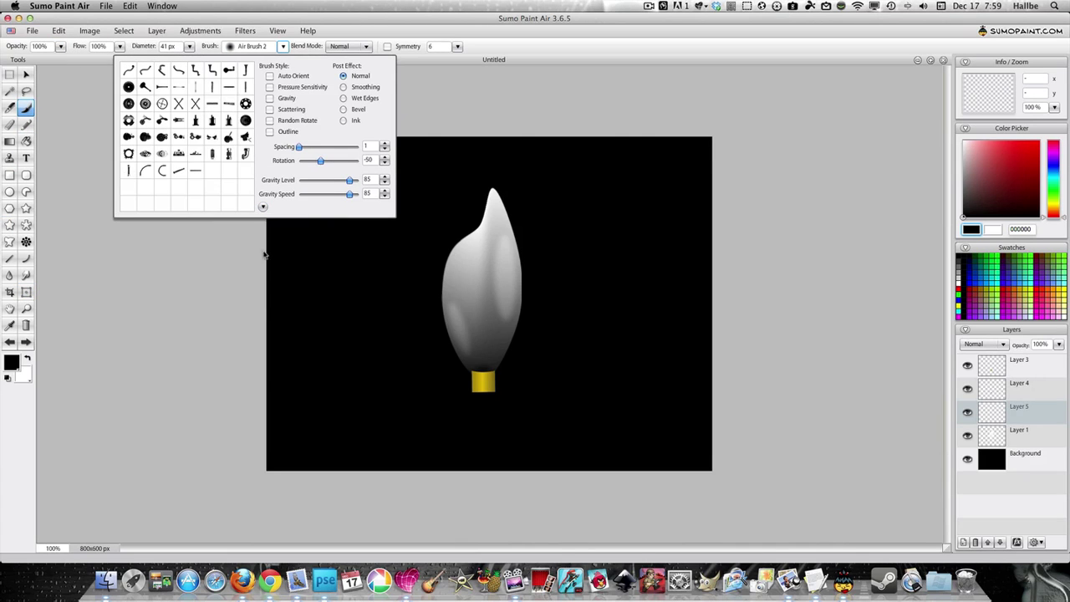
{"action": "left_click", "coordinate": [179, 156]}
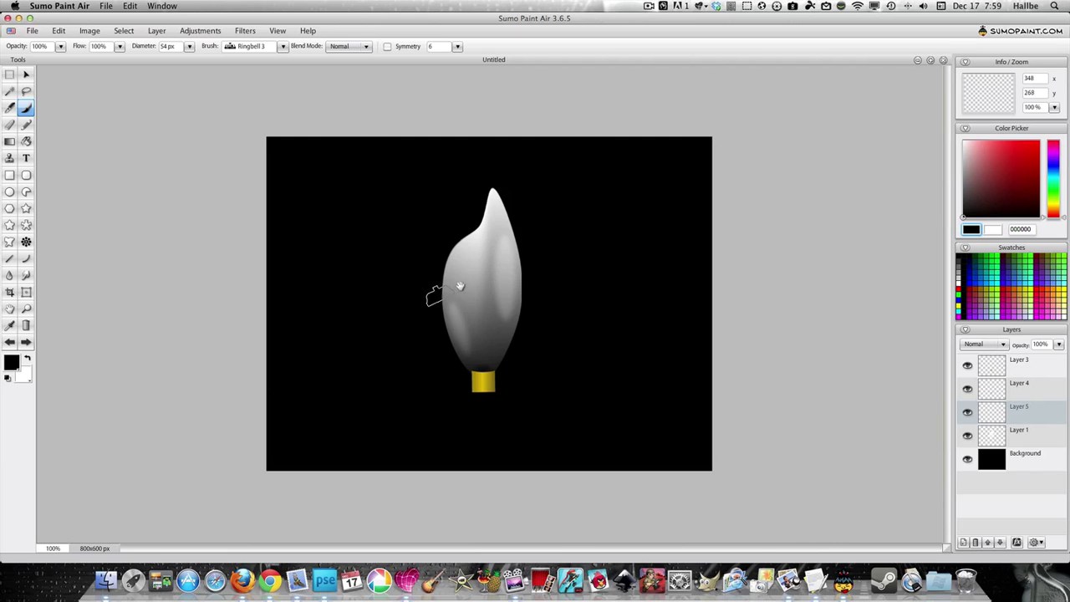
Step: Resize Ringbell 3 to about 42 px, undoing a white stroke stamped under the base
{"action": "key", "text": "bracketright"}
{"action": "key", "text": "bracketright"}
{"action": "key", "text": "bracketright"}
{"action": "key", "text": "bracketright"}
{"action": "key", "text": "bracketright"}
{"action": "key", "text": "bracketright"}
{"action": "key", "text": "bracketright"}
{"action": "key", "text": "bracketright"}
{"action": "key", "text": "bracketleft"}
{"action": "key", "text": "bracketleft"}
{"action": "key", "text": "bracketleft"}
{"action": "key", "text": "bracketleft"}
{"action": "key", "text": "bracketleft"}
{"action": "key", "text": "bracketleft"}
{"action": "key", "text": "bracketleft"}
{"action": "key", "text": "bracketleft"}
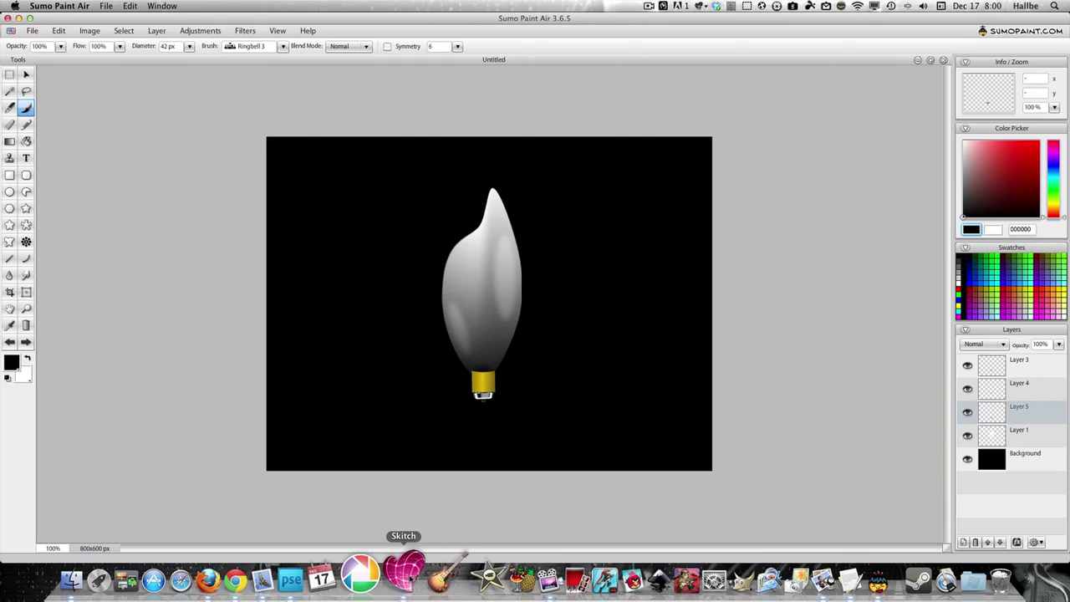
{"action": "left_click", "coordinate": [11, 342]}
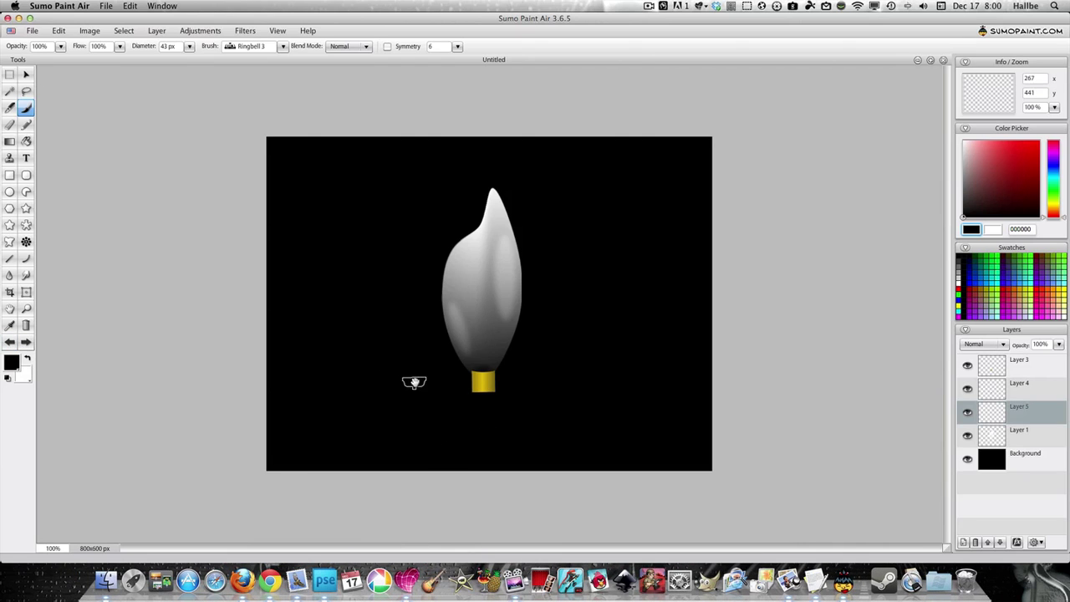
{"action": "key", "text": "bracketleft"}
{"action": "key", "text": "bracketleft"}
{"action": "key", "text": "bracketleft"}
{"action": "key", "text": "bracketleft"}
{"action": "key", "text": "bracketright"}
{"action": "key", "text": "bracketright"}
{"action": "key", "text": "bracketright"}
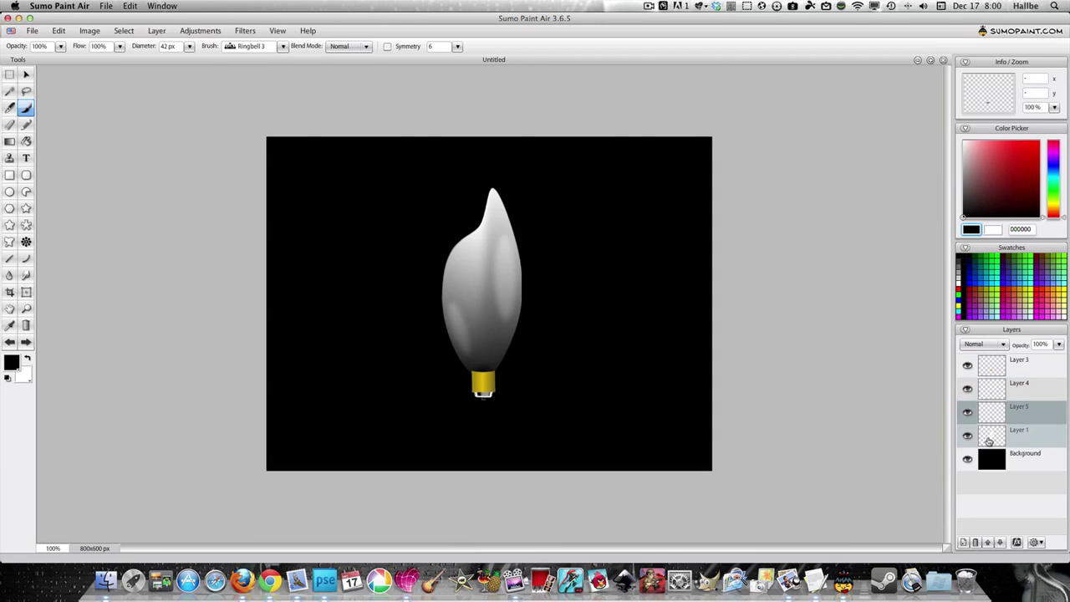
Step: Add Layer 6 between Layer 5 and Layer 1 and set a 27 px Air Brush 2
{"action": "left_click", "coordinate": [963, 544]}
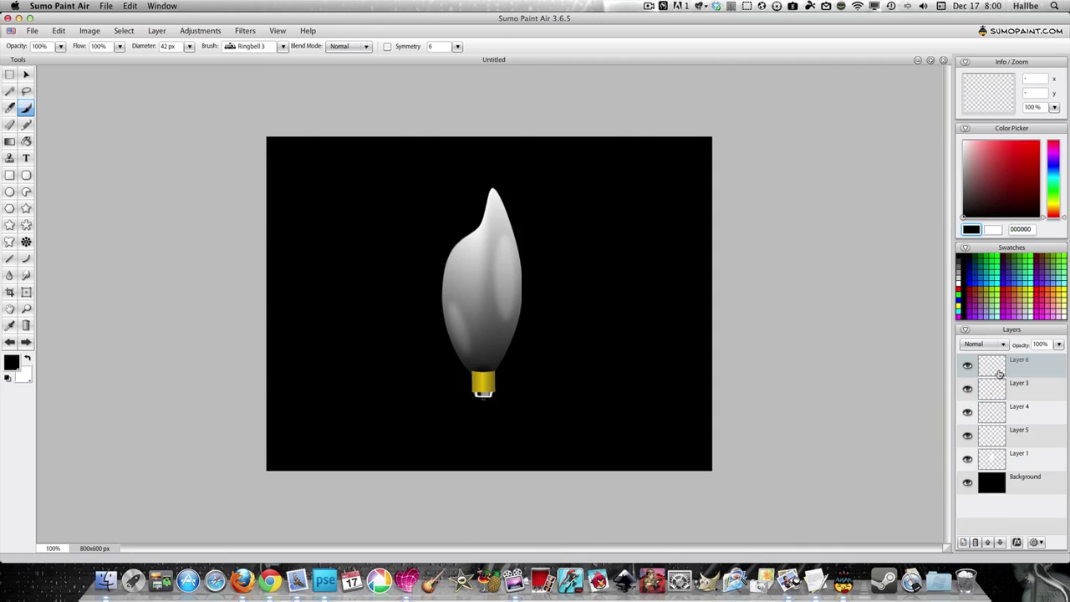
{"action": "left_click_drag", "start_coordinate": [1000, 368], "coordinate": [1001, 455]}
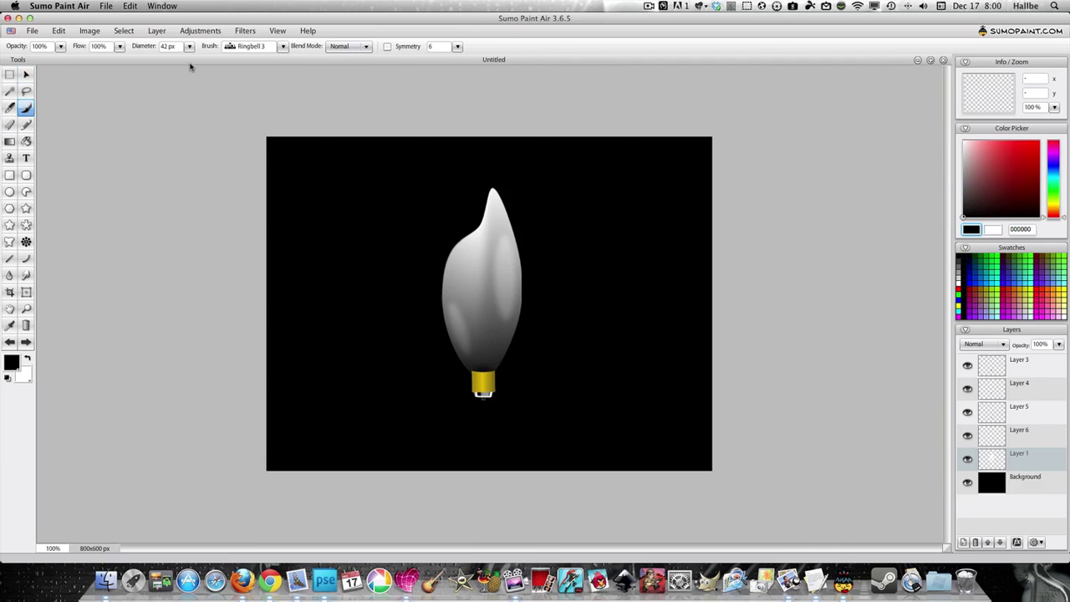
{"action": "left_click", "coordinate": [261, 47]}
{"action": "left_click", "coordinate": [263, 206]}
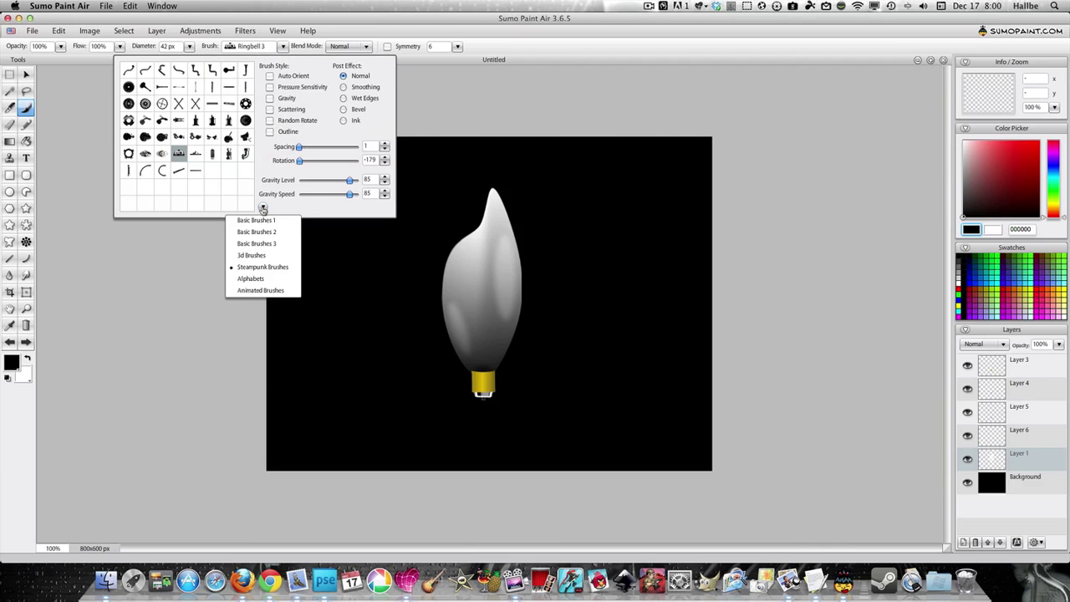
{"action": "left_click", "coordinate": [264, 219]}
{"action": "left_click", "coordinate": [144, 101]}
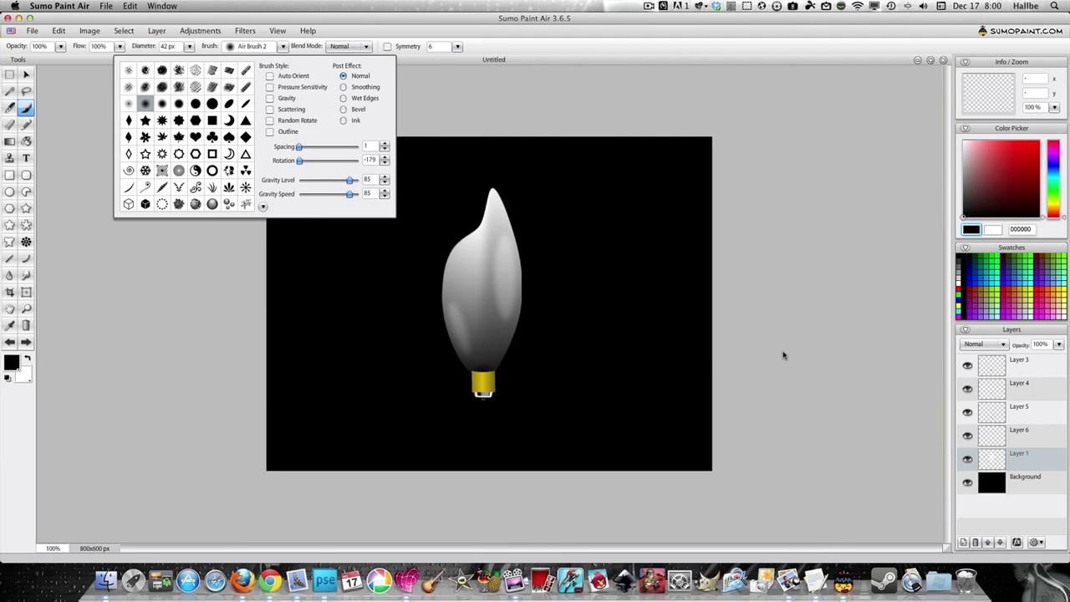
{"action": "left_click", "coordinate": [109, 346]}
{"action": "key", "text": "bracketleft"}
{"action": "key", "text": "bracketleft"}
{"action": "key", "text": "bracketleft"}
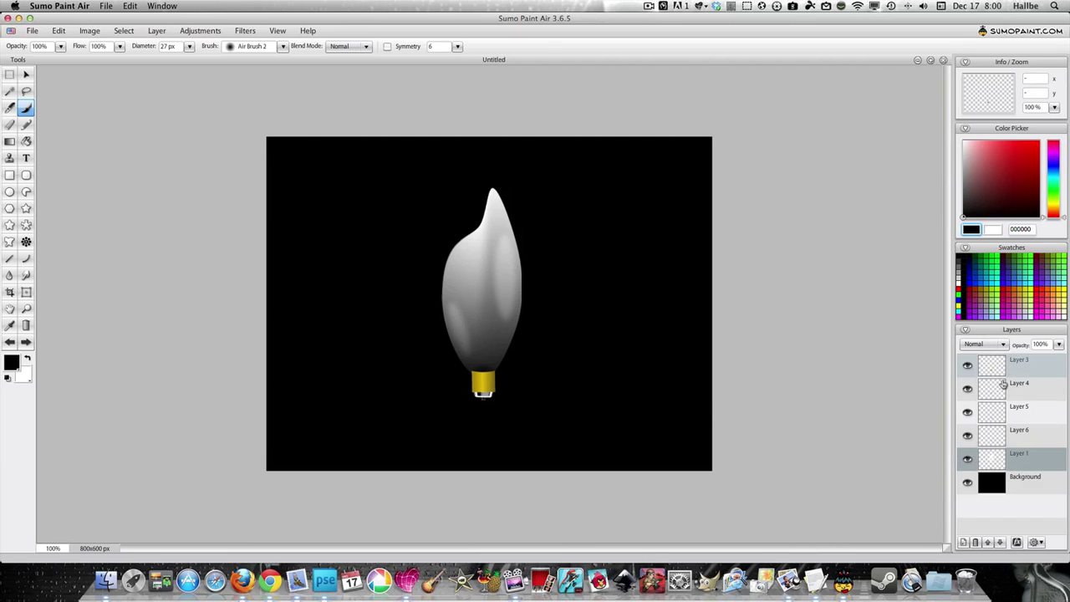
Step: Check Layer 1's contents and add a new Layer 7 above it
{"action": "left_click", "coordinate": [968, 458]}
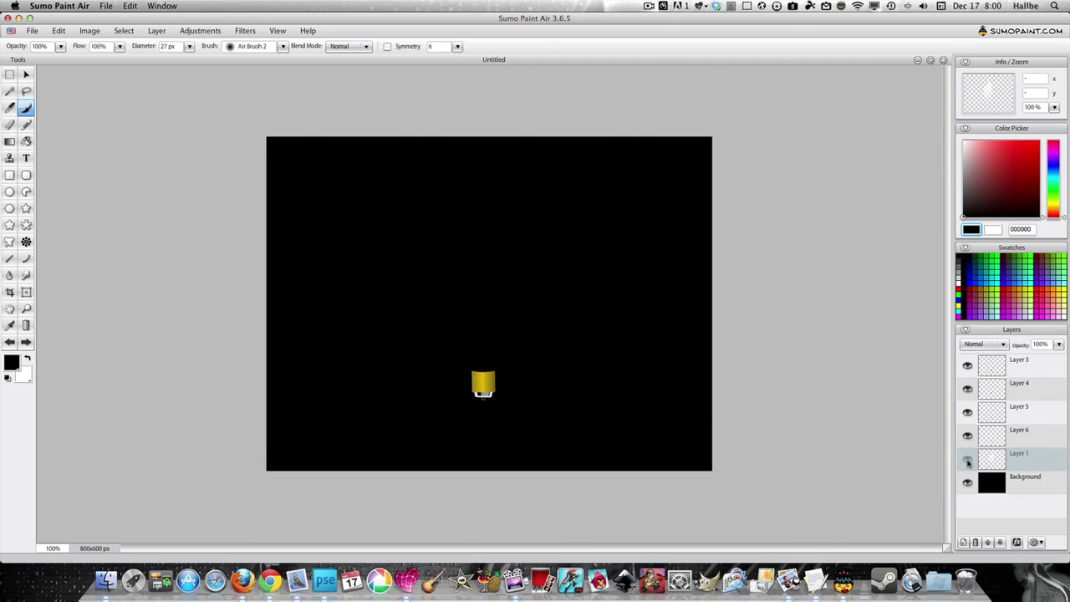
{"action": "left_click", "coordinate": [968, 459]}
{"action": "left_click", "coordinate": [987, 453]}
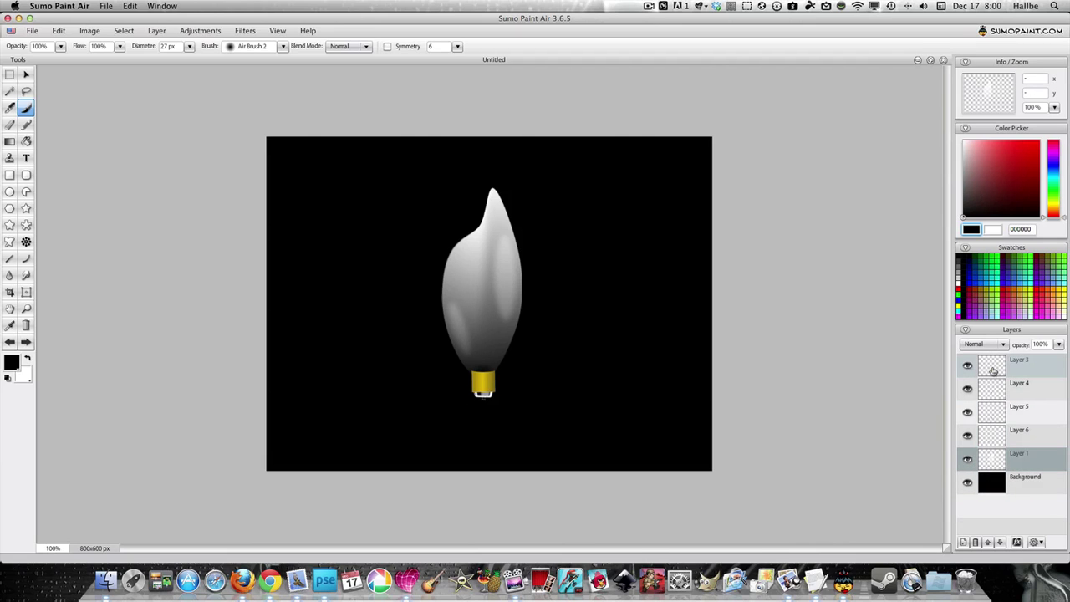
{"action": "left_click", "coordinate": [964, 542]}
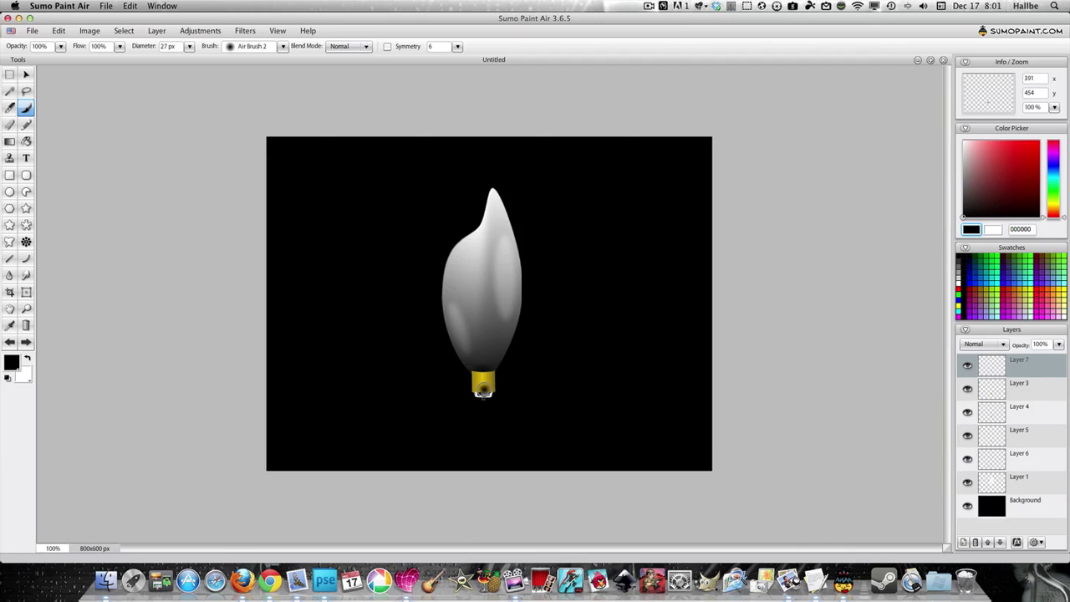
Step: Free Transform the dark spot at the base to make it wider and shorter
{"action": "left_click", "coordinate": [26, 74]}
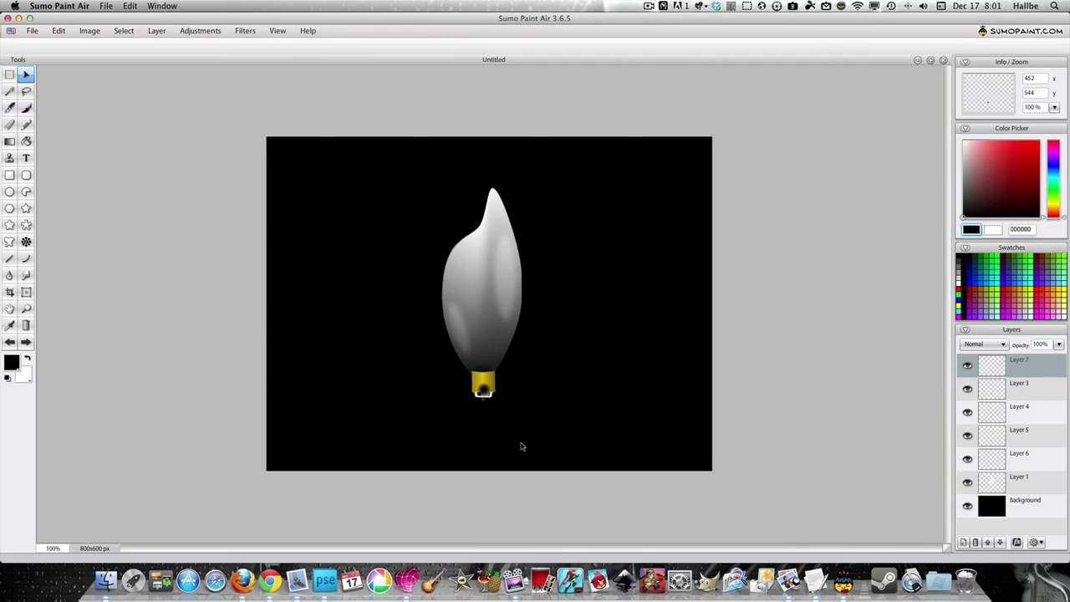
{"action": "right_click", "coordinate": [483, 393]}
{"action": "left_click", "coordinate": [502, 396]}
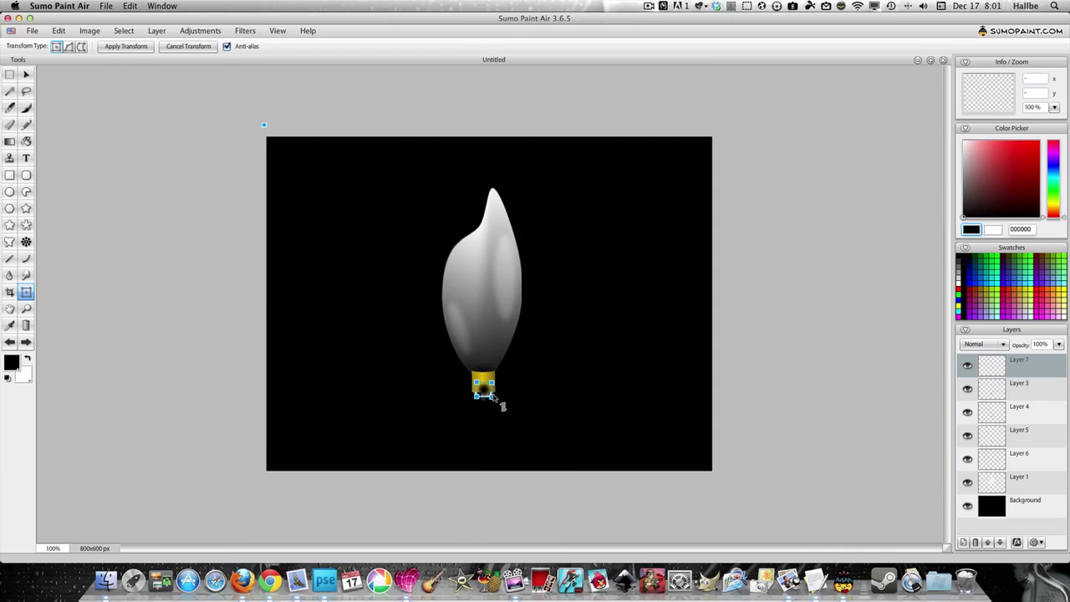
{"action": "left_click_drag", "start_coordinate": [502, 406], "coordinate": [497, 404]}
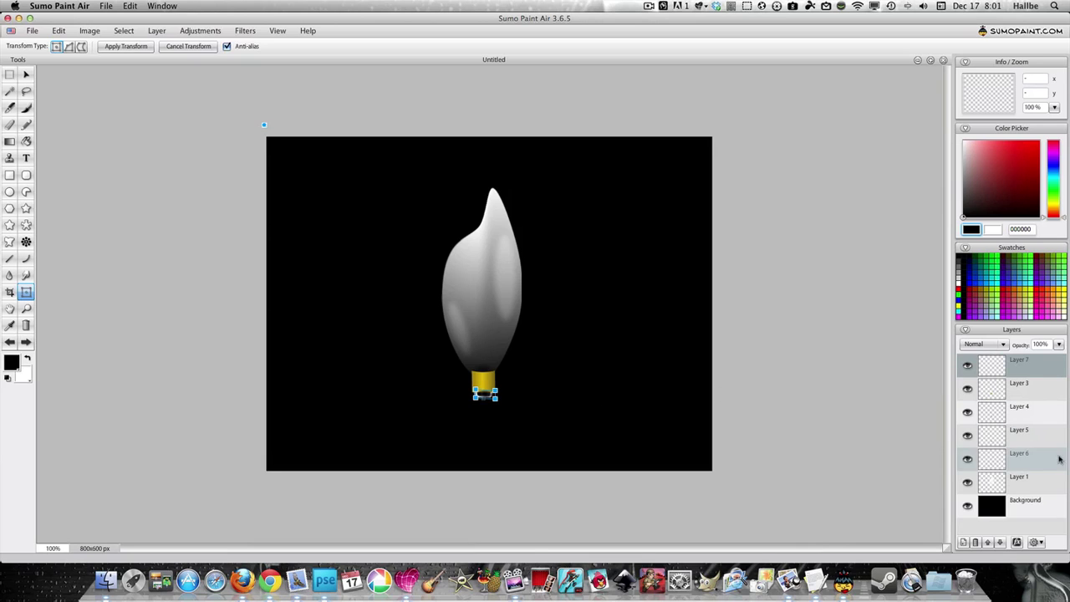
Step: Place Layer 7 just above Layer 5, lower its opacity, and add a new Layer 8
{"action": "left_click", "coordinate": [1001, 543]}
{"action": "left_click", "coordinate": [1001, 543]}
{"action": "left_click", "coordinate": [1001, 543]}
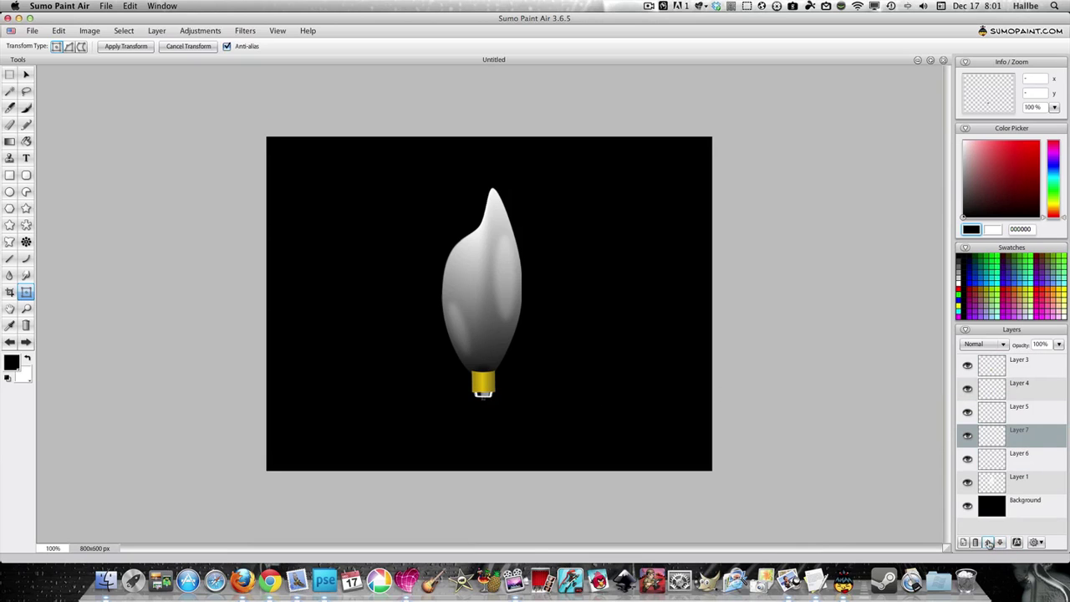
{"action": "left_click", "coordinate": [988, 542]}
{"action": "left_click", "coordinate": [1059, 344]}
{"action": "left_click_drag", "start_coordinate": [1057, 357], "coordinate": [1034, 357]}
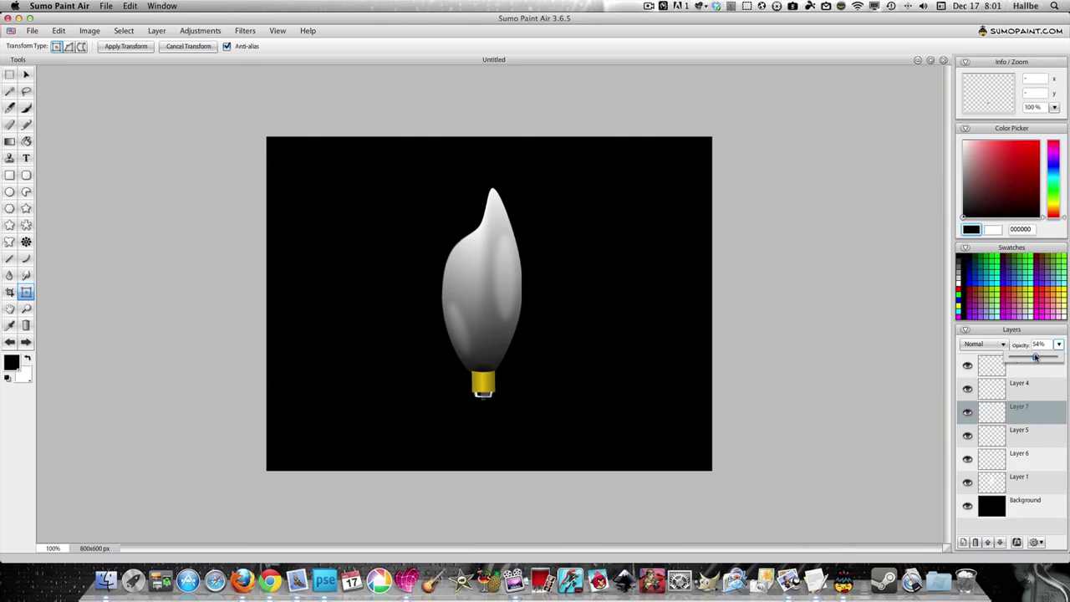
{"action": "left_click", "coordinate": [891, 427]}
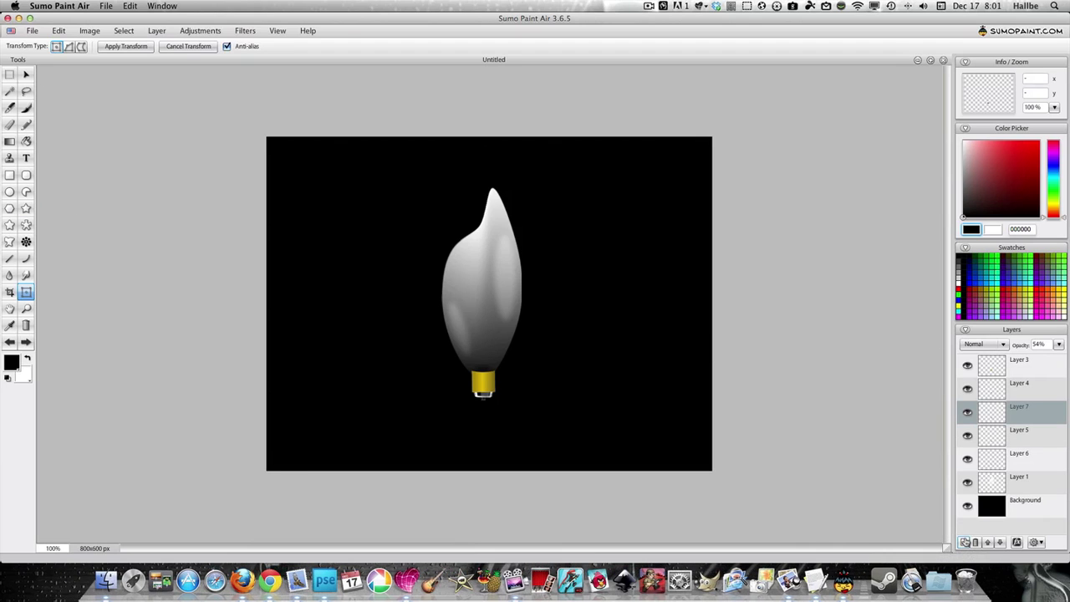
{"action": "left_click", "coordinate": [964, 542]}
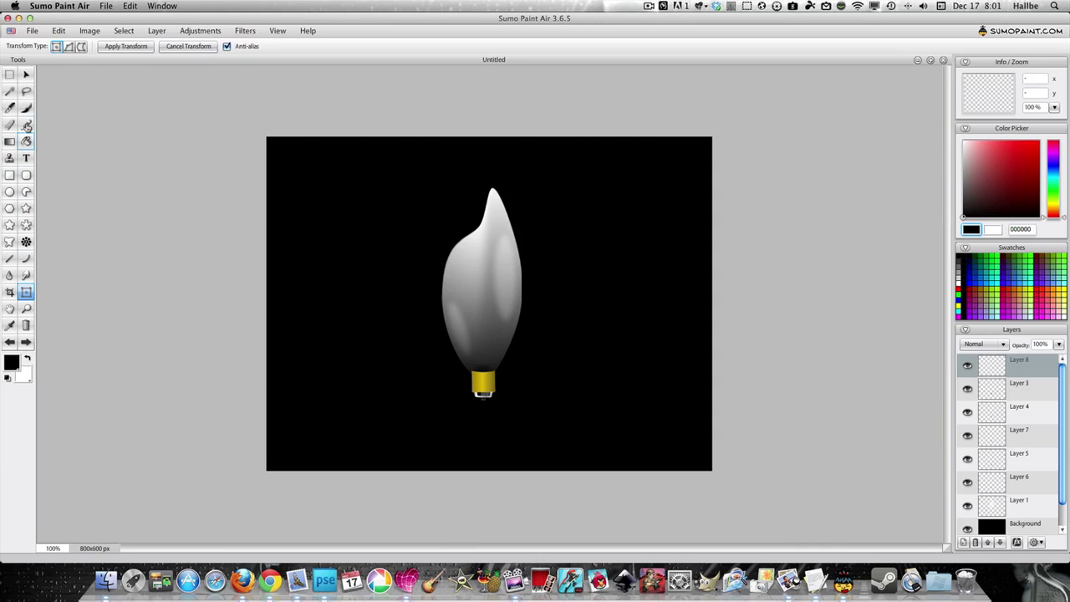
Step: Load another brush set and pick the Mill 2 brush shape
{"action": "left_click", "coordinate": [26, 108]}
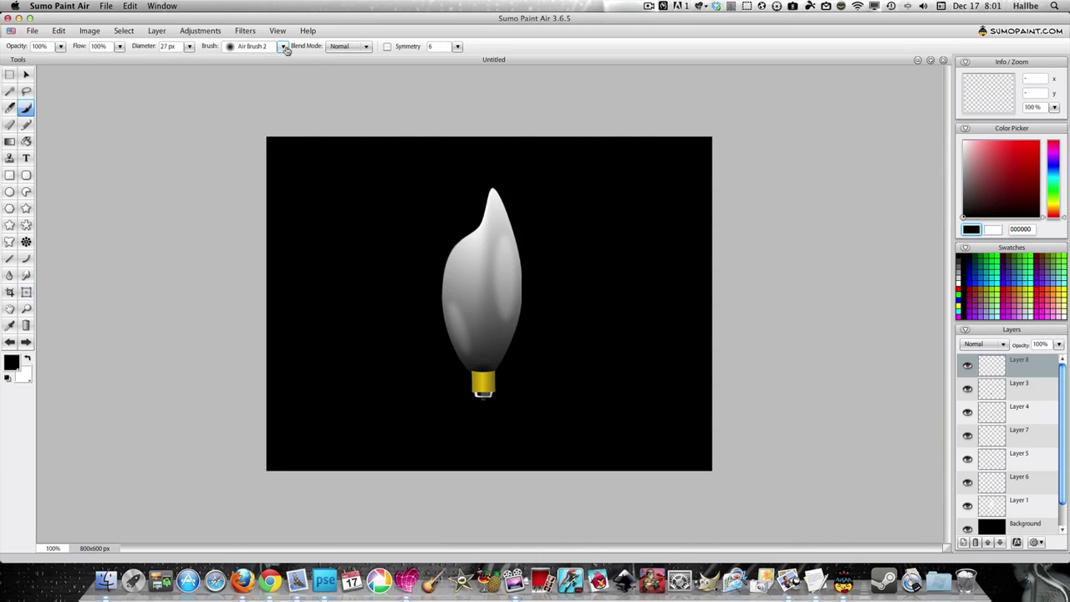
{"action": "left_click", "coordinate": [283, 47]}
{"action": "left_click", "coordinate": [263, 208]}
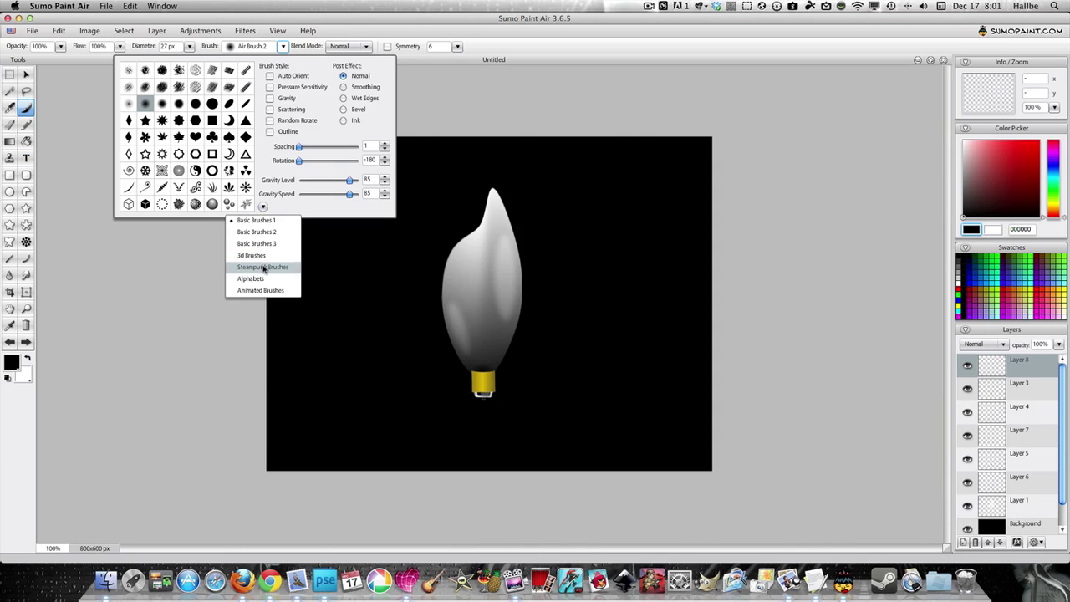
{"action": "left_click", "coordinate": [267, 268]}
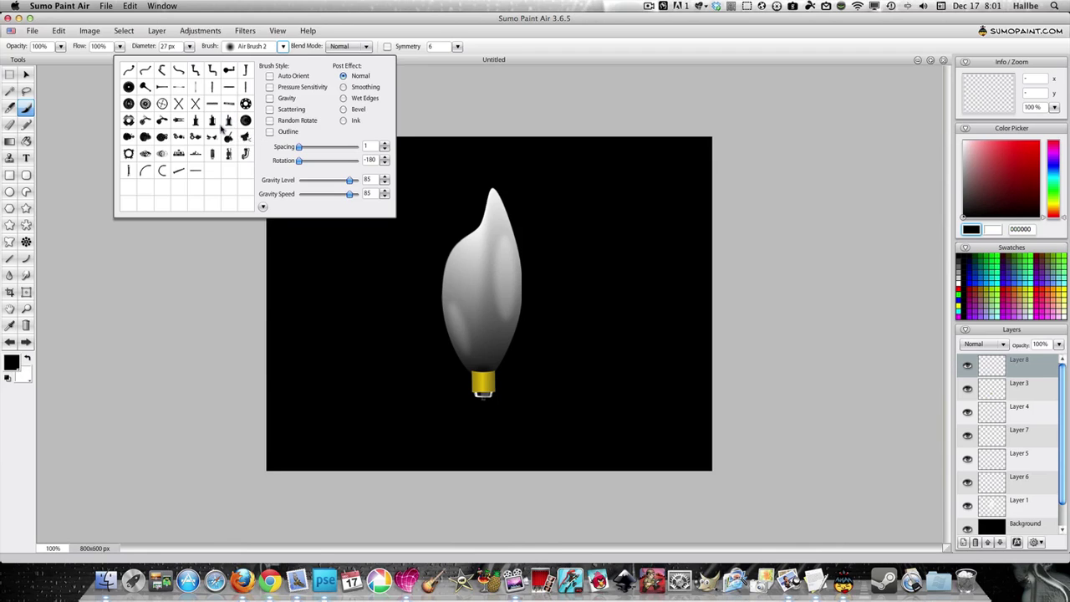
{"action": "left_click", "coordinate": [212, 122]}
{"action": "left_click", "coordinate": [806, 212]}
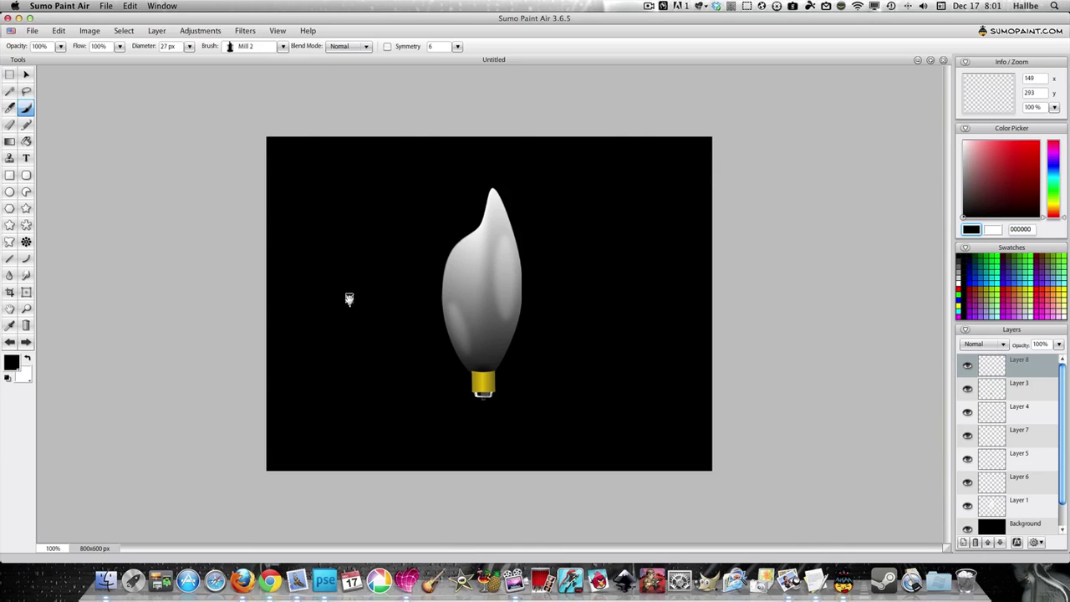
Step: Size Mill 2 to 83 px, stamp the filament over the bulb base, and move Layer 8 lower
{"action": "mouse_move", "coordinate": [350, 299]}
{"action": "left_mouse_down"}
{"action": "mouse_move", "coordinate": [358, 269]}
{"action": "mouse_move", "coordinate": [429, 258]}
{"action": "mouse_move", "coordinate": [500, 267]}
{"action": "mouse_move", "coordinate": [508, 248]}
{"action": "mouse_move", "coordinate": [498, 231]}
{"action": "mouse_move", "coordinate": [486, 261]}
{"action": "mouse_move", "coordinate": [500, 276]}
{"action": "left_mouse_up"}
{"action": "left_click_drag", "start_coordinate": [485, 362], "coordinate": [483, 349]}
{"action": "left_click", "coordinate": [483, 353]}
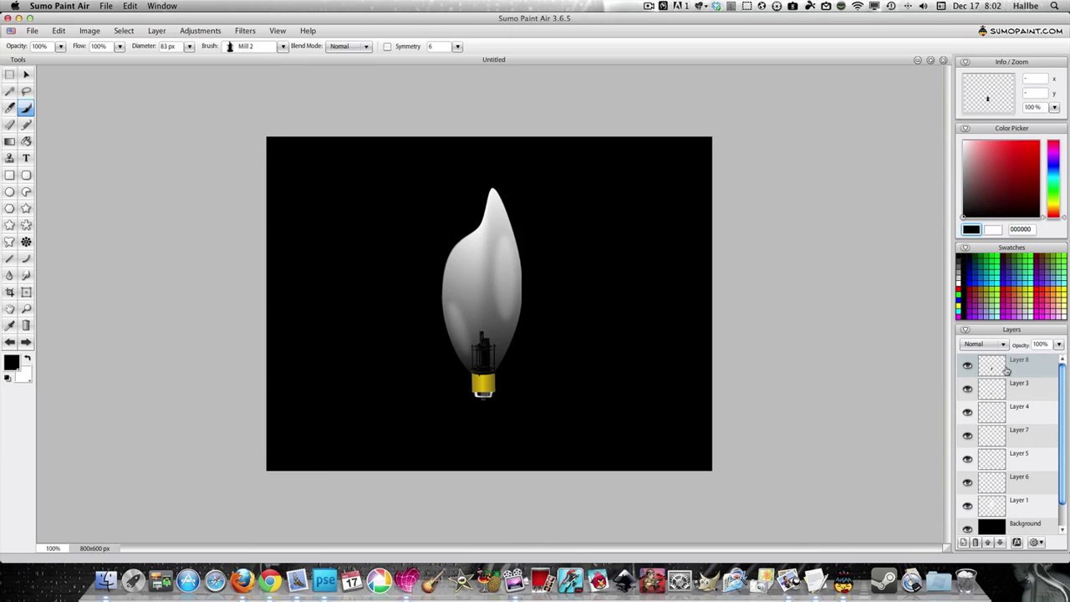
{"action": "left_click_drag", "start_coordinate": [1004, 368], "coordinate": [1018, 524]}
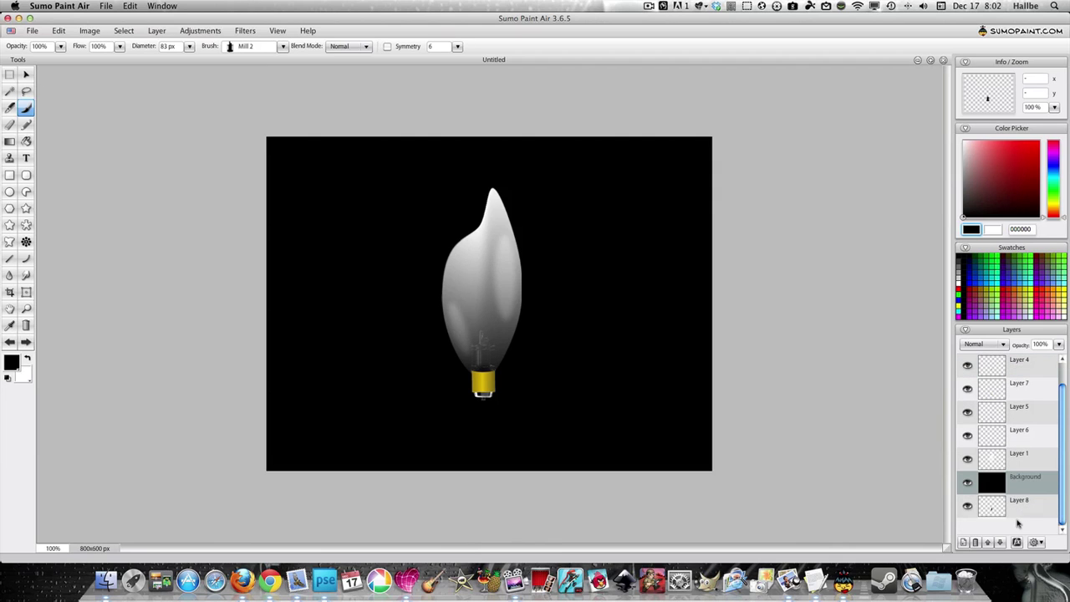
Step: Apply Levels with the white input slider dragged left so the midtone reads 0.42
{"action": "left_click", "coordinate": [200, 31]}
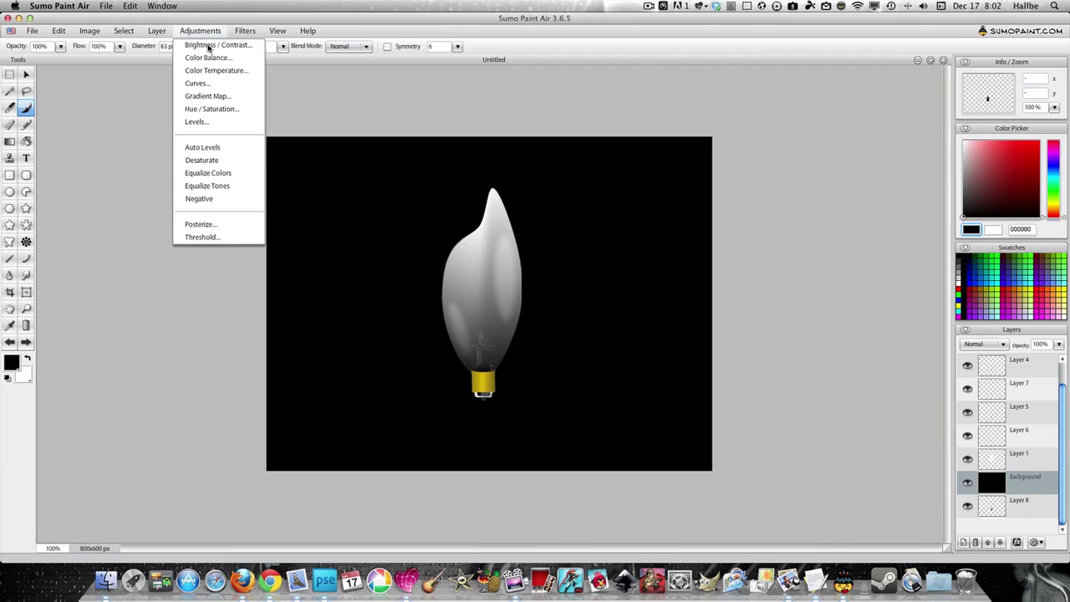
{"action": "left_click", "coordinate": [198, 122]}
{"action": "left_click_drag", "start_coordinate": [556, 219], "coordinate": [851, 222]}
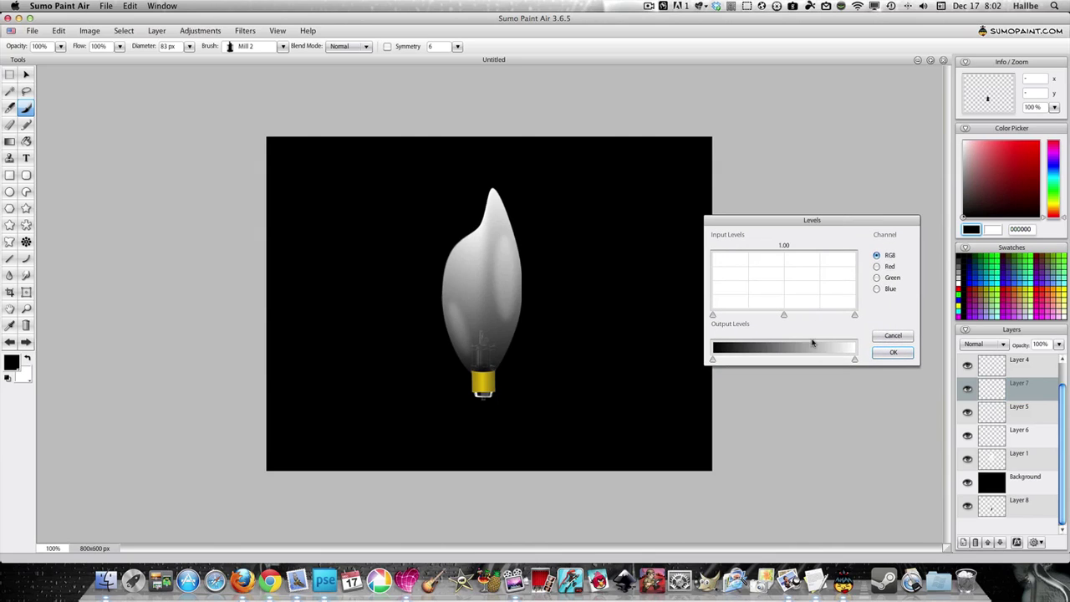
{"action": "left_click_drag", "start_coordinate": [855, 319], "coordinate": [758, 319]}
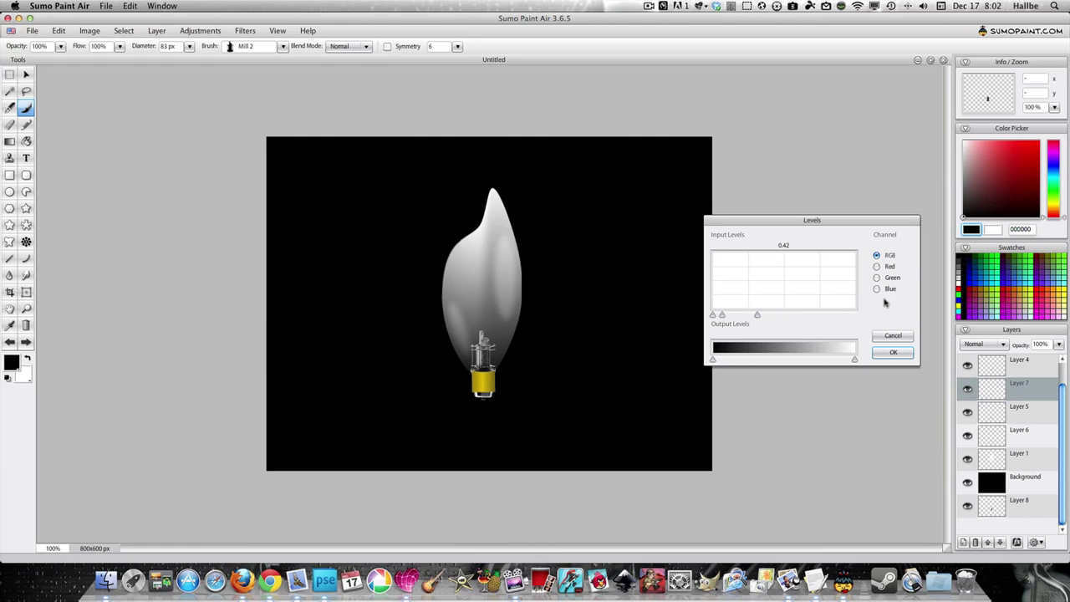
{"action": "left_click", "coordinate": [894, 352]}
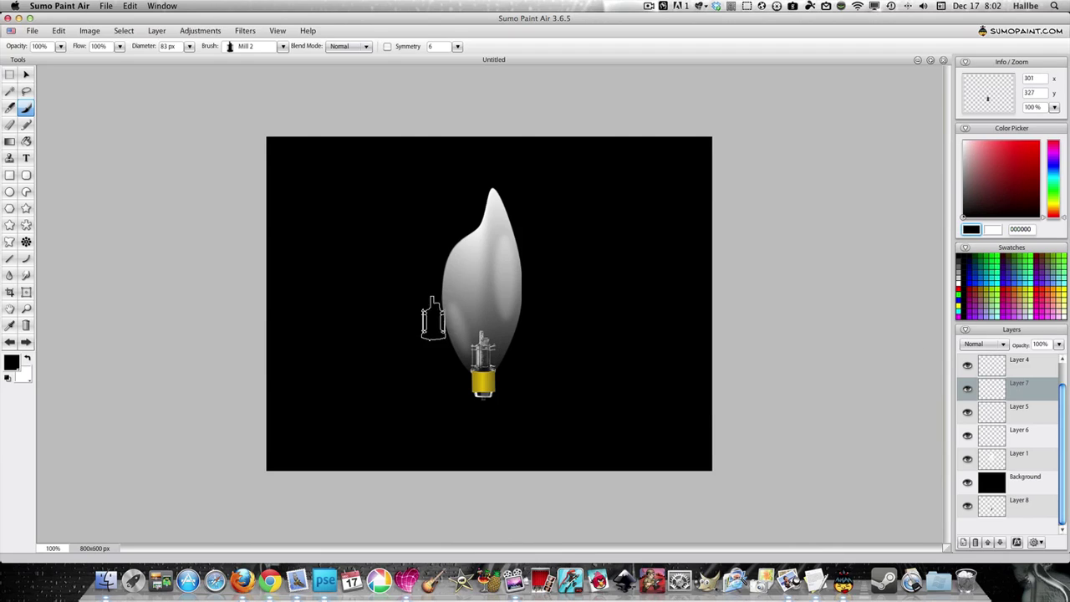
Step: Free Transform the filament to nudge it slightly lower in the bulb
{"action": "left_click", "coordinate": [26, 74]}
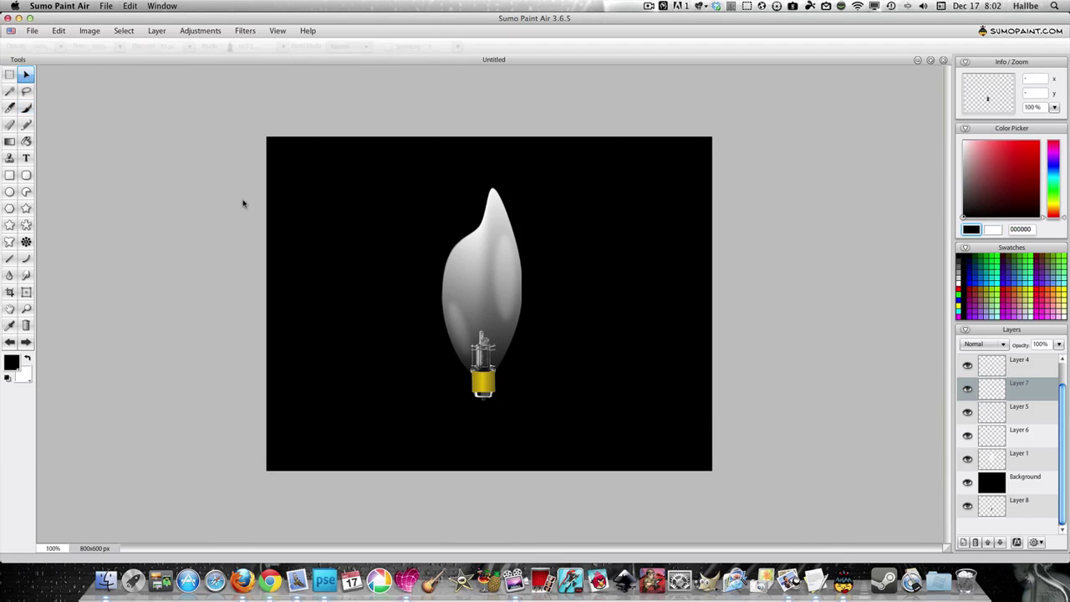
{"action": "right_click", "coordinate": [483, 356]}
{"action": "left_click", "coordinate": [522, 361]}
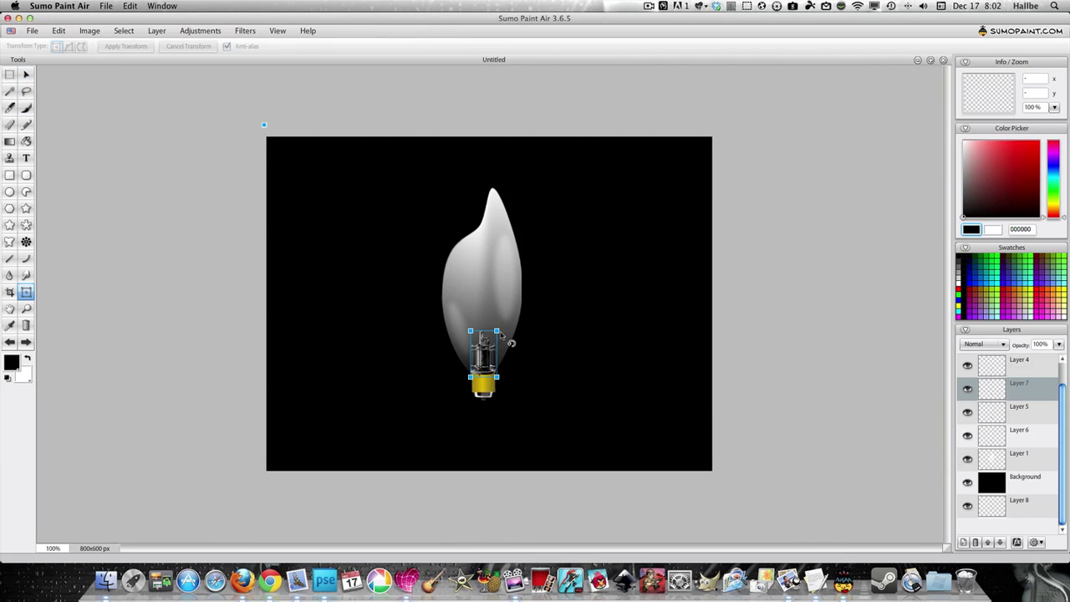
{"action": "left_click_drag", "start_coordinate": [494, 343], "coordinate": [490, 361]}
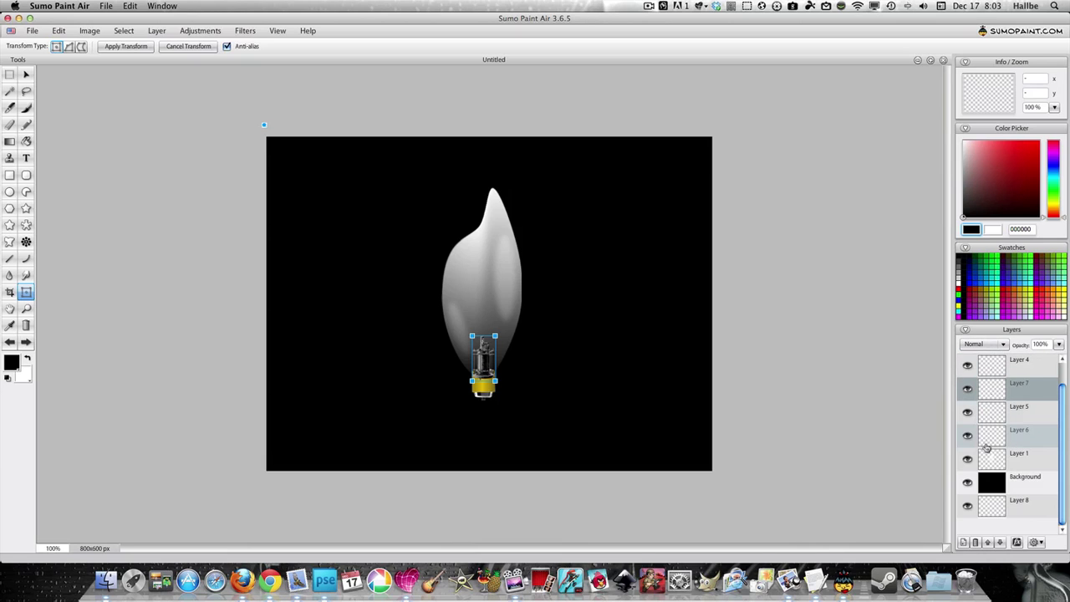
{"action": "left_click", "coordinate": [996, 389]}
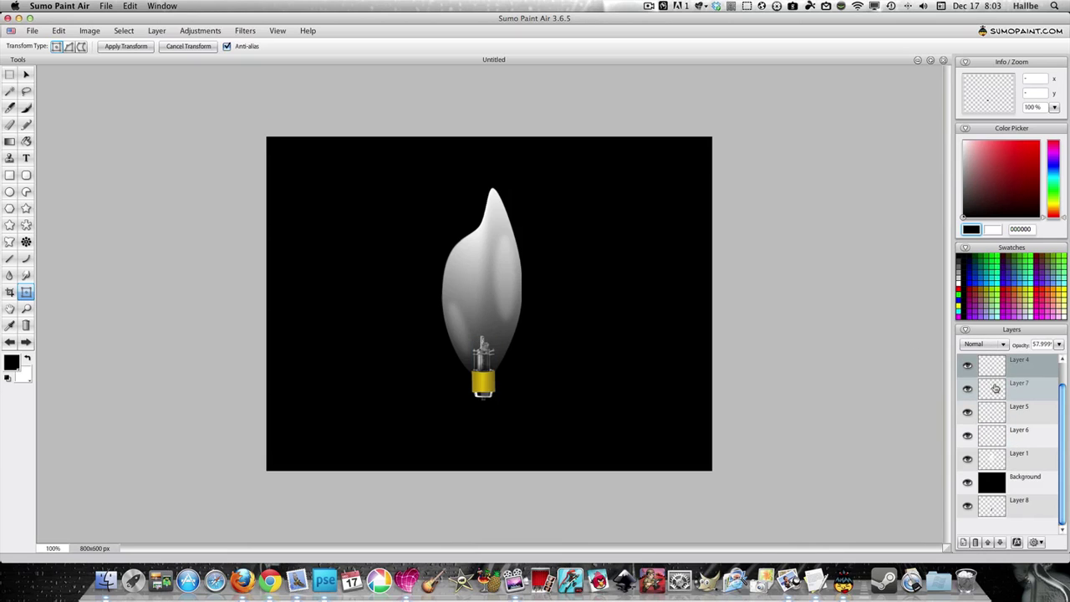
Step: Raise Layer 7's opacity, then show the Background layer and set its opacity to 76%
{"action": "left_click", "coordinate": [1058, 346]}
{"action": "left_click_drag", "start_coordinate": [1034, 358], "coordinate": [1054, 358]}
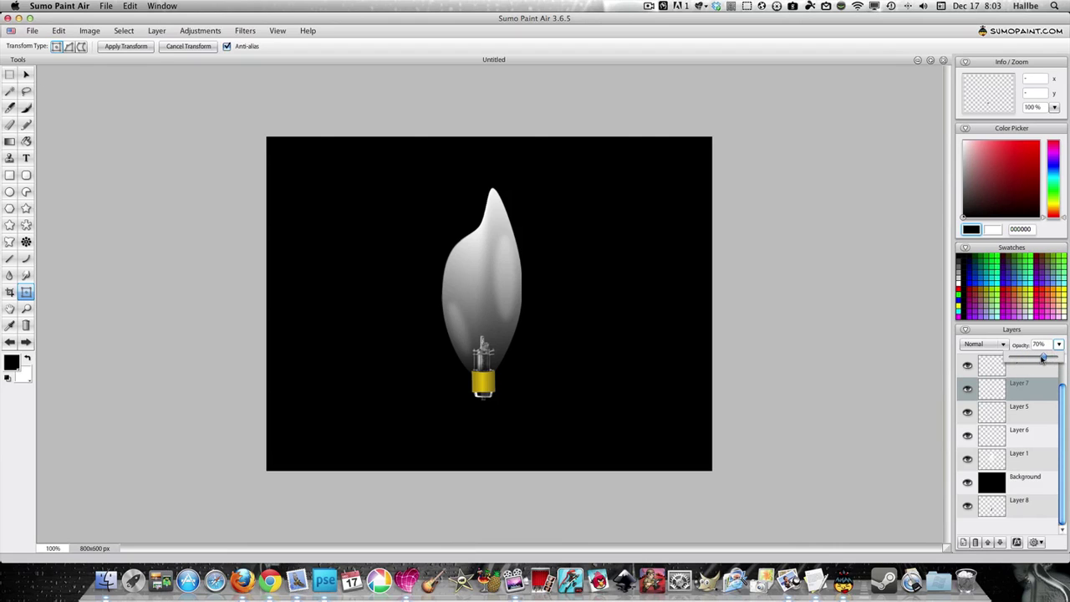
{"action": "left_click", "coordinate": [992, 506]}
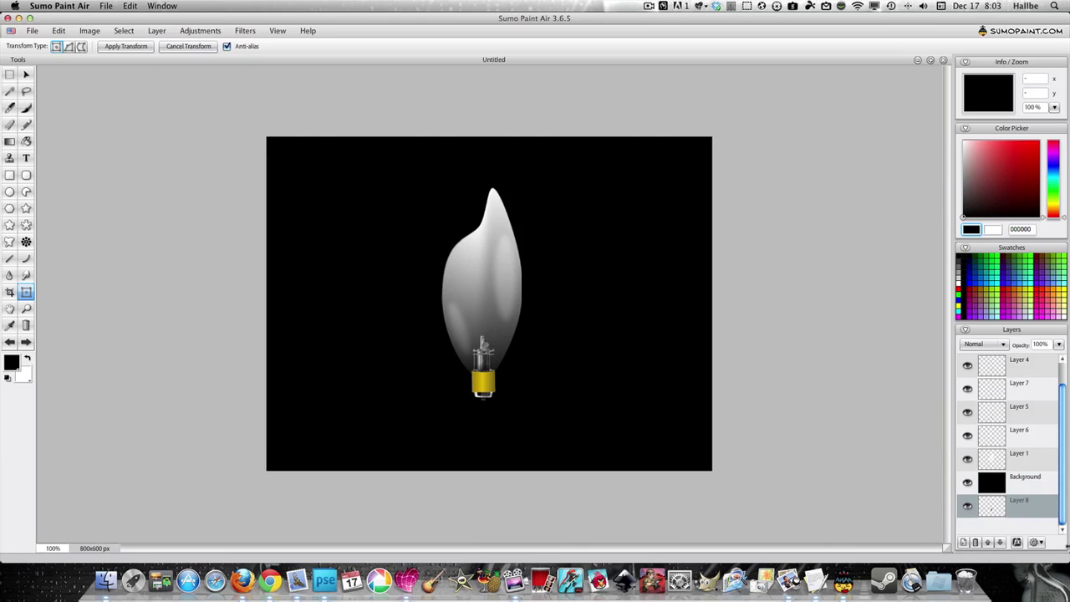
{"action": "left_click", "coordinate": [970, 485]}
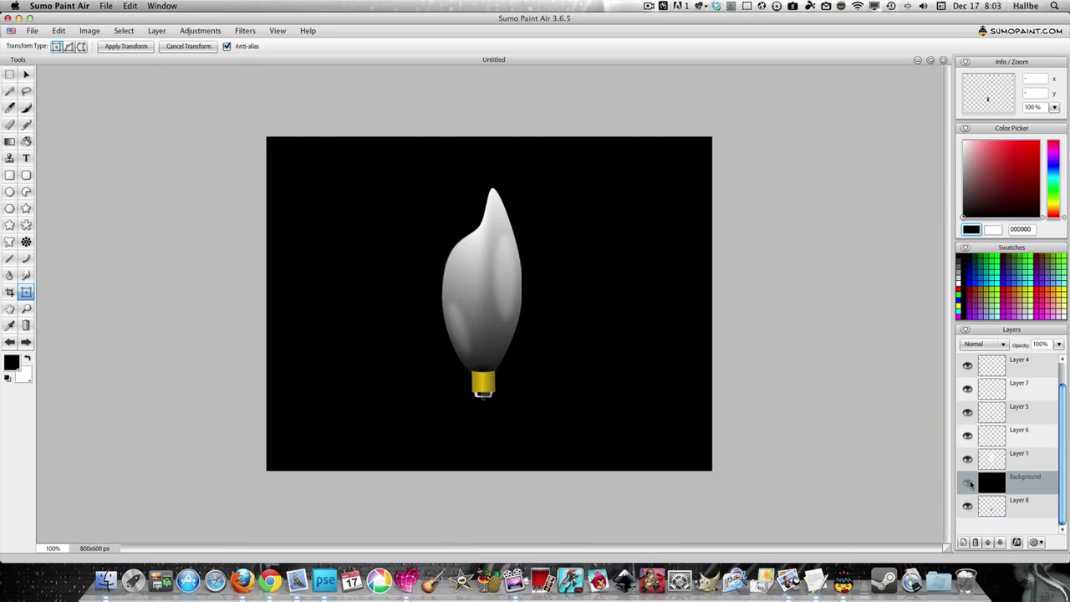
{"action": "left_click", "coordinate": [969, 484]}
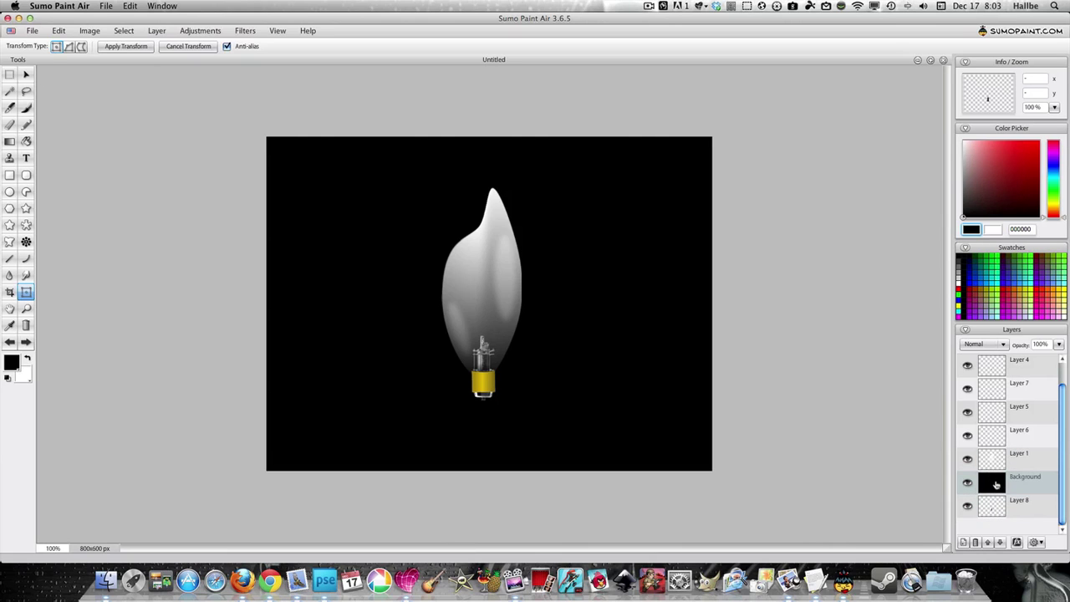
{"action": "left_click", "coordinate": [1059, 345]}
{"action": "left_click_drag", "start_coordinate": [1058, 358], "coordinate": [1047, 357]}
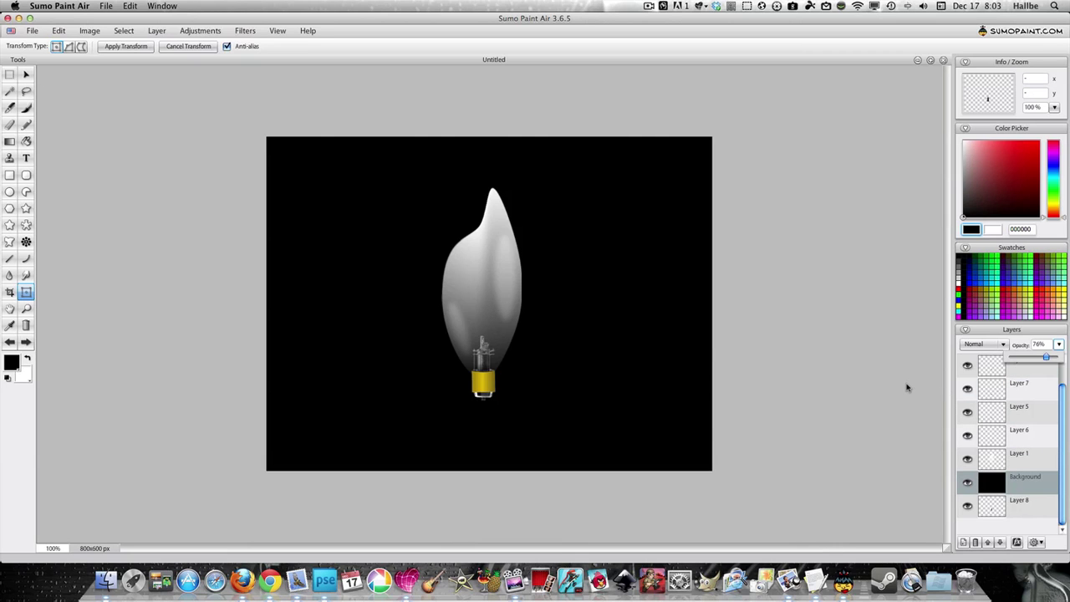
Step: Hide Layer 8 and save the image as Flame_bulb.png in PNG format to the Desktop
{"action": "left_click", "coordinate": [969, 507]}
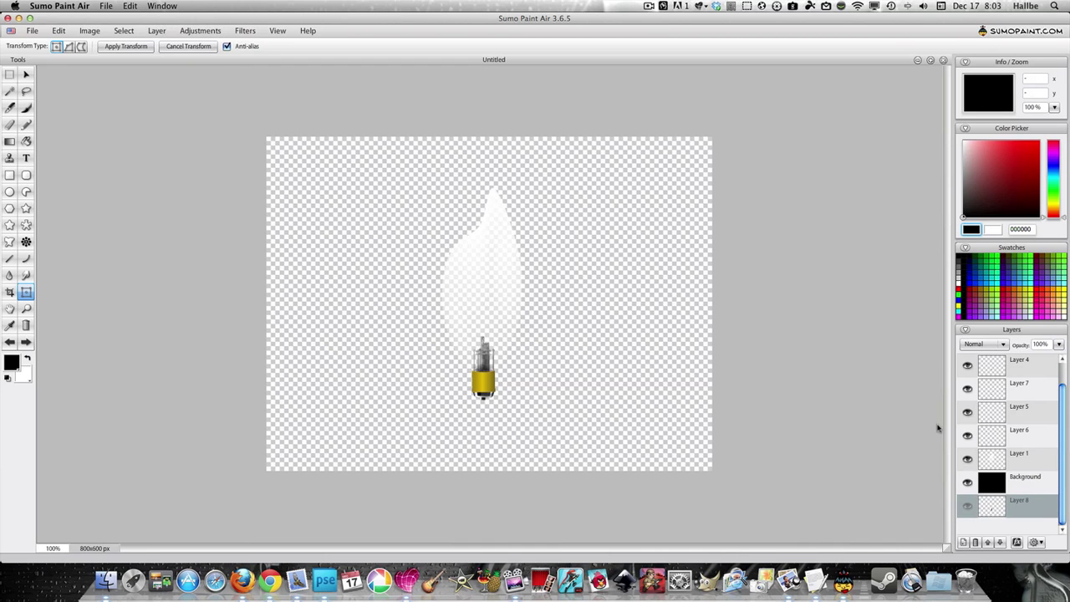
{"action": "left_click", "coordinate": [33, 31]}
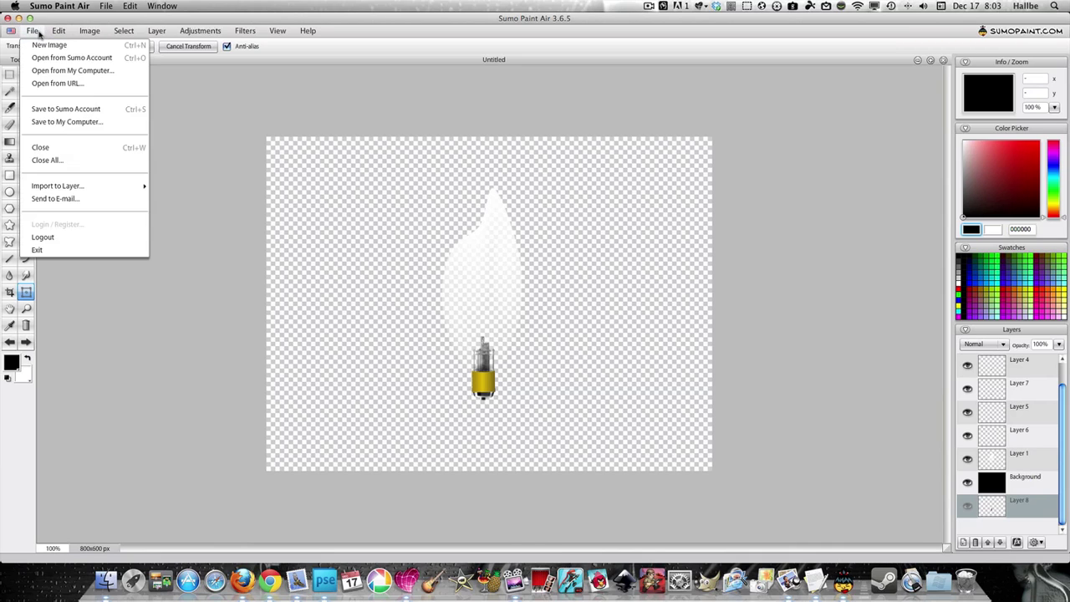
{"action": "left_click", "coordinate": [65, 123]}
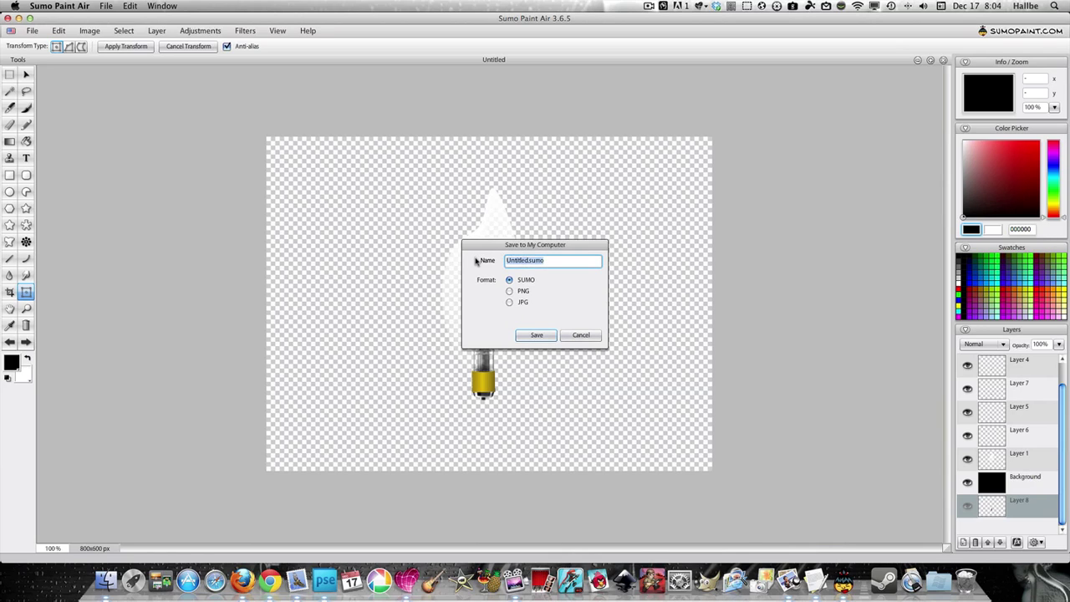
{"action": "type", "text": "f"}
{"action": "left_click", "coordinate": [510, 291]}
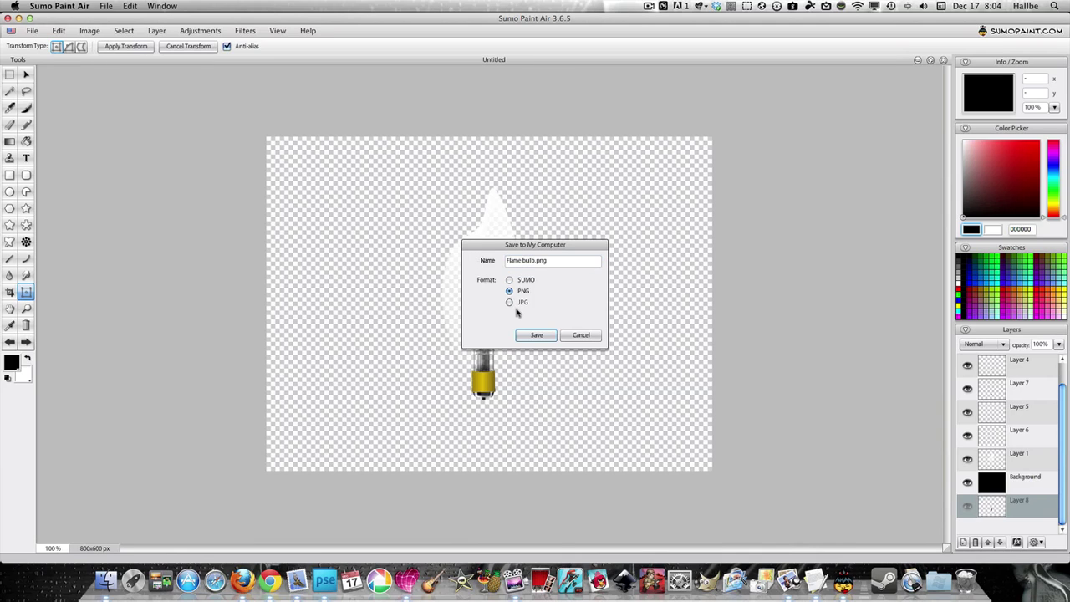
{"action": "left_click", "coordinate": [533, 335]}
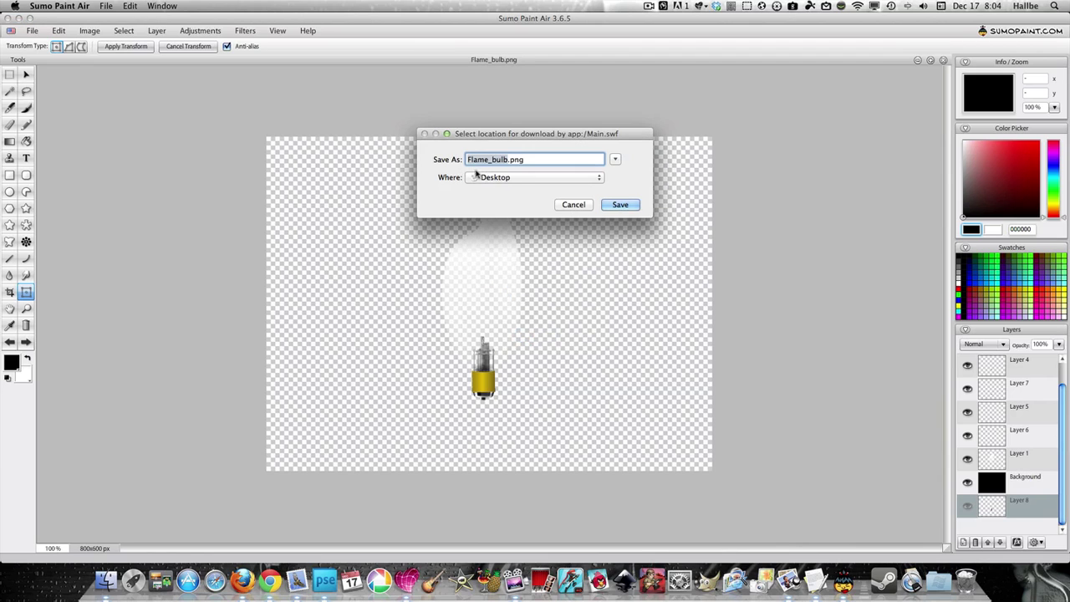
{"action": "left_click", "coordinate": [599, 180]}
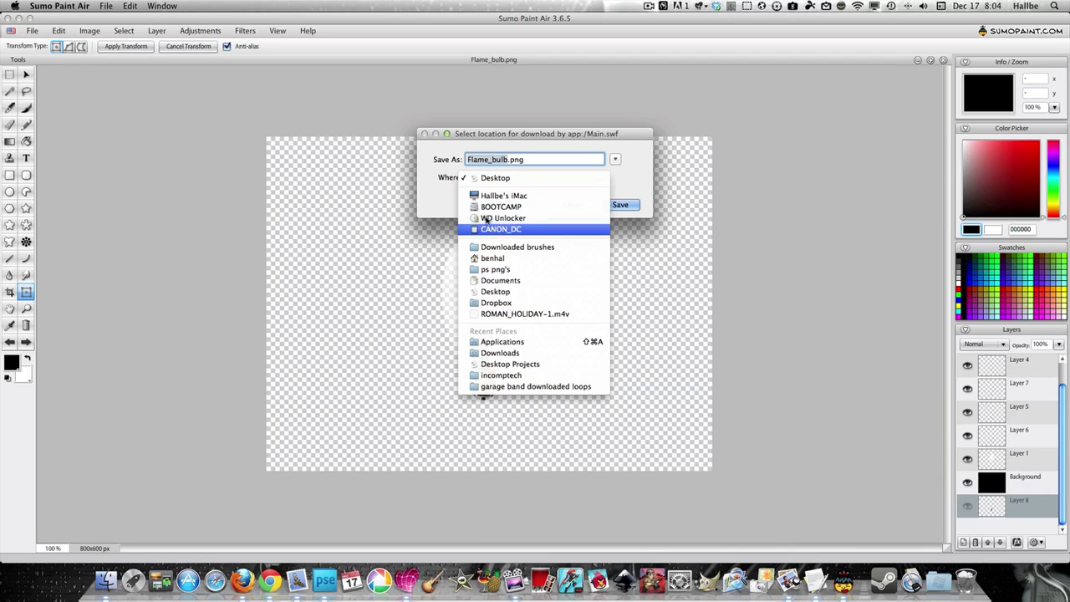
{"action": "left_click", "coordinate": [507, 292]}
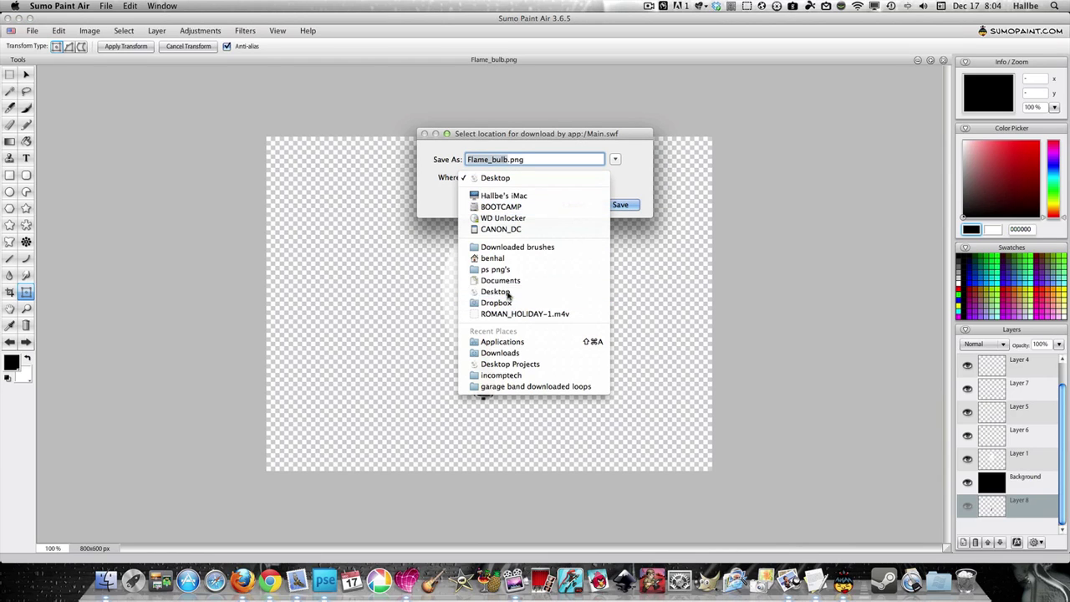
{"action": "left_click", "coordinate": [620, 205]}
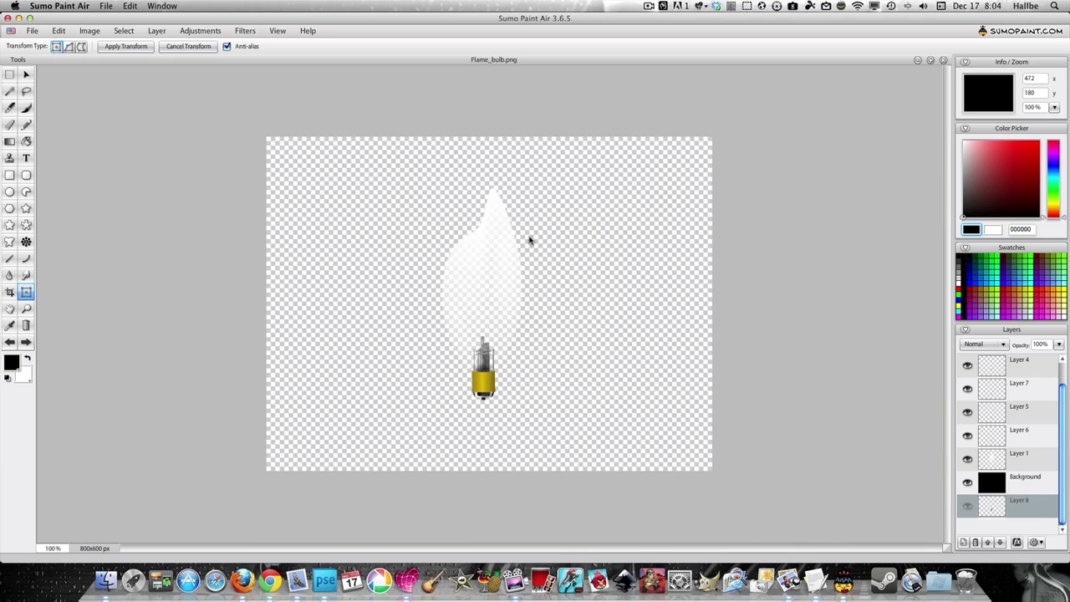
Step: Close the document and reopen Flame_bulb.png from the computer
{"action": "left_click", "coordinate": [944, 62]}
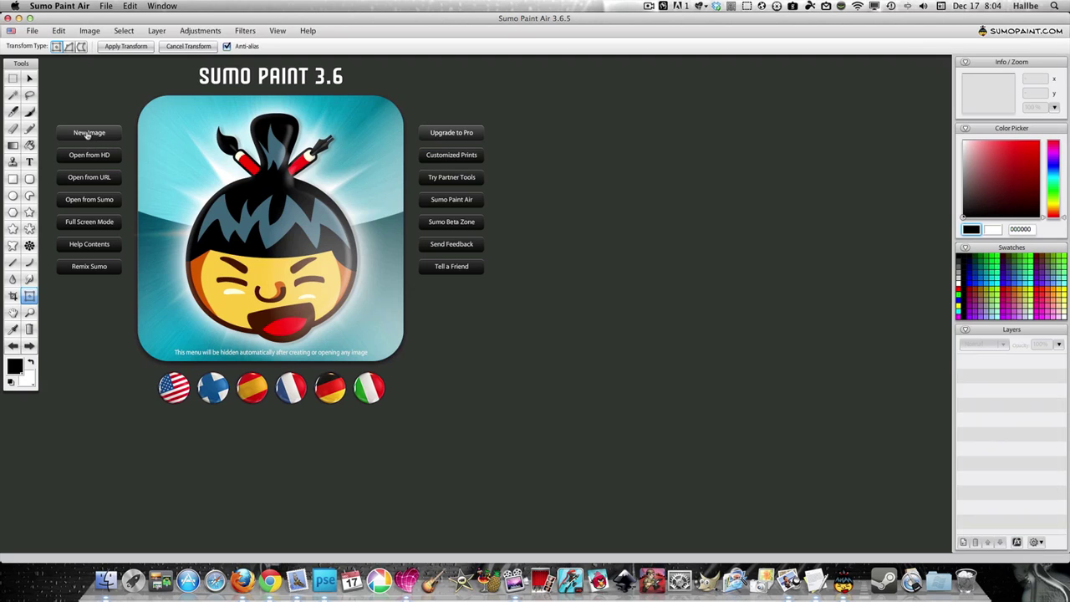
{"action": "left_click", "coordinate": [84, 158]}
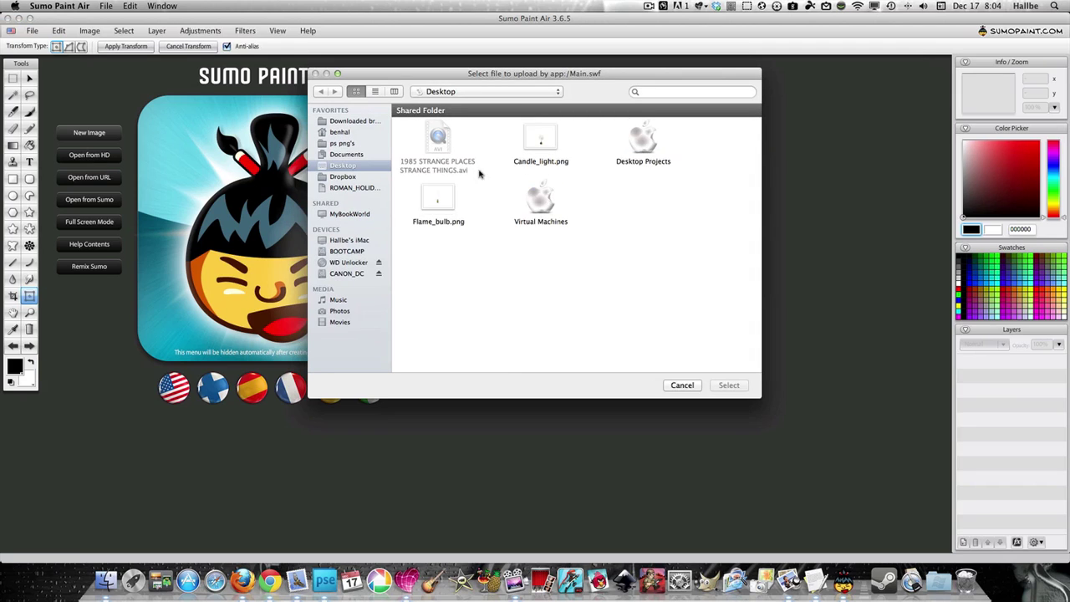
{"action": "left_click", "coordinate": [445, 203]}
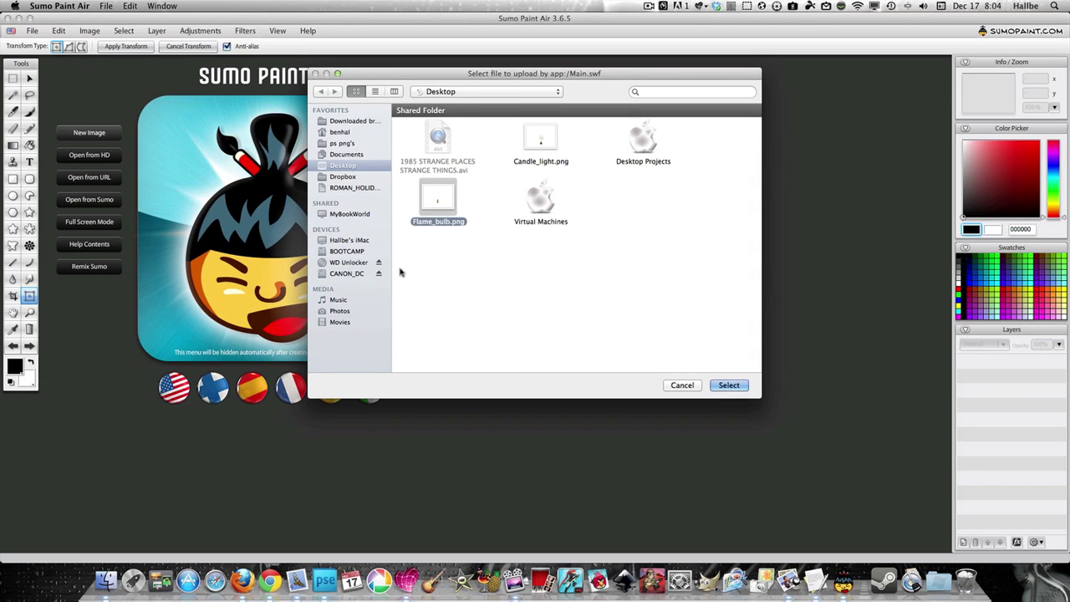
{"action": "left_click", "coordinate": [726, 387]}
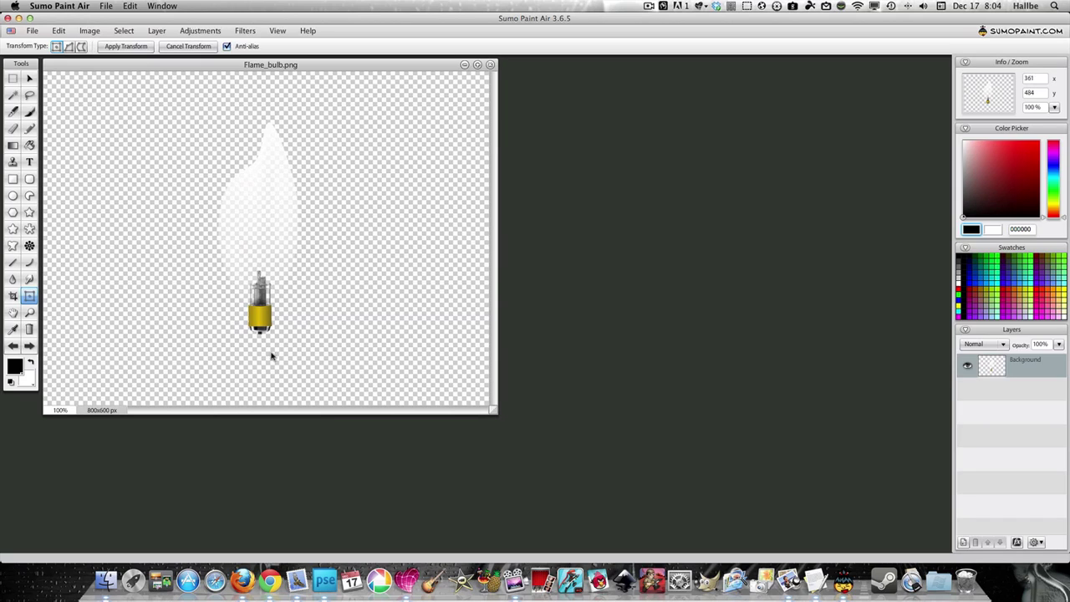
Step: Add a new layer below the bulb and fill it black with the Paint Bucket
{"action": "left_click", "coordinate": [963, 543]}
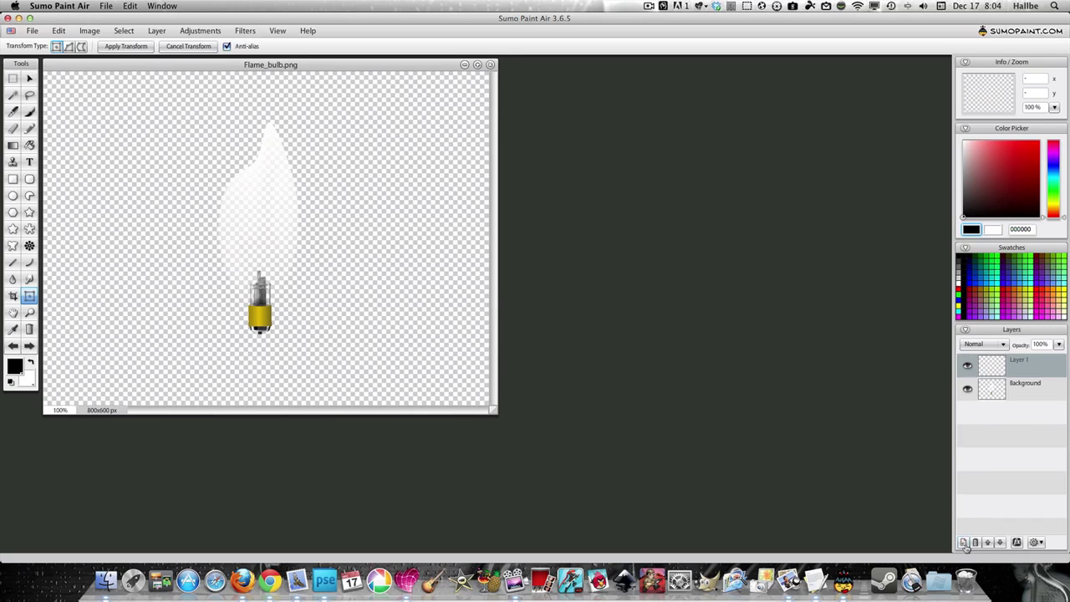
{"action": "left_click_drag", "start_coordinate": [993, 373], "coordinate": [994, 420]}
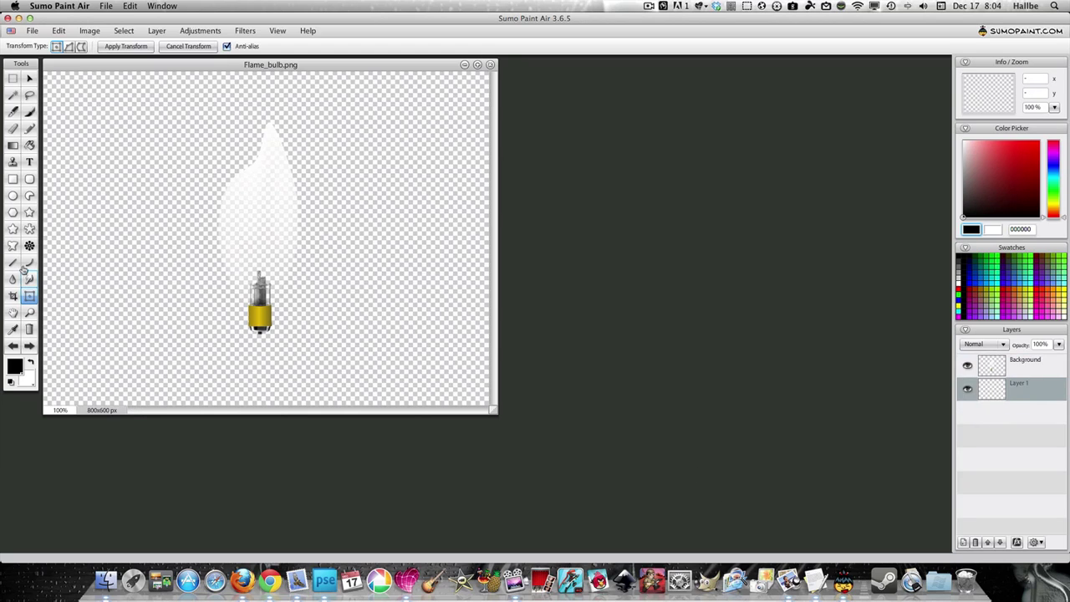
{"action": "left_click", "coordinate": [29, 144]}
{"action": "left_click", "coordinate": [106, 201]}
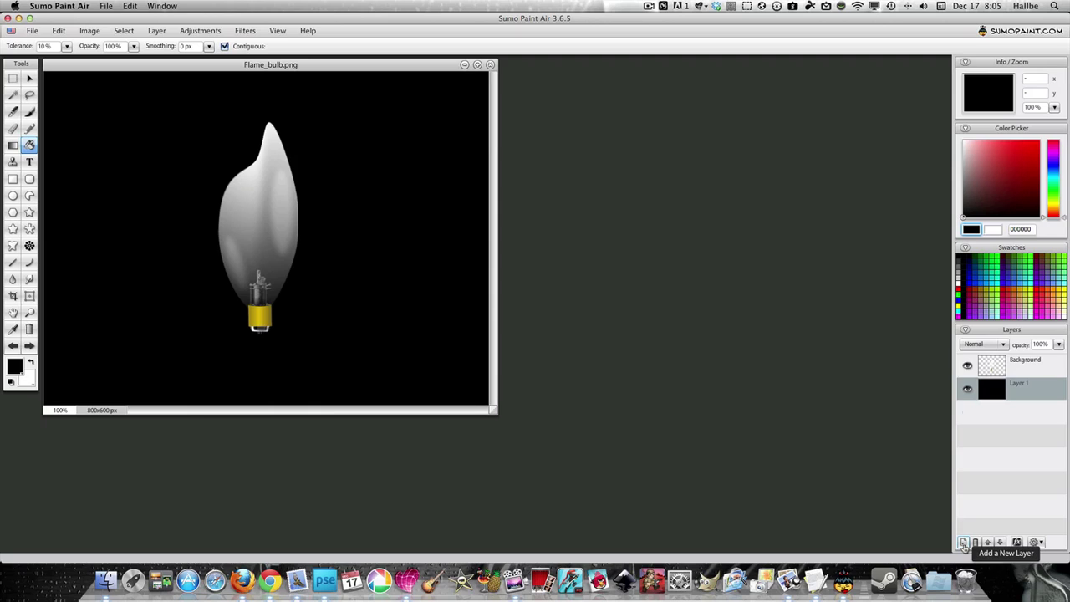
Step: Add a new layer and move it between the bulb layer and the black Background
{"action": "left_click", "coordinate": [964, 544]}
{"action": "left_click_drag", "start_coordinate": [999, 368], "coordinate": [1003, 406]}
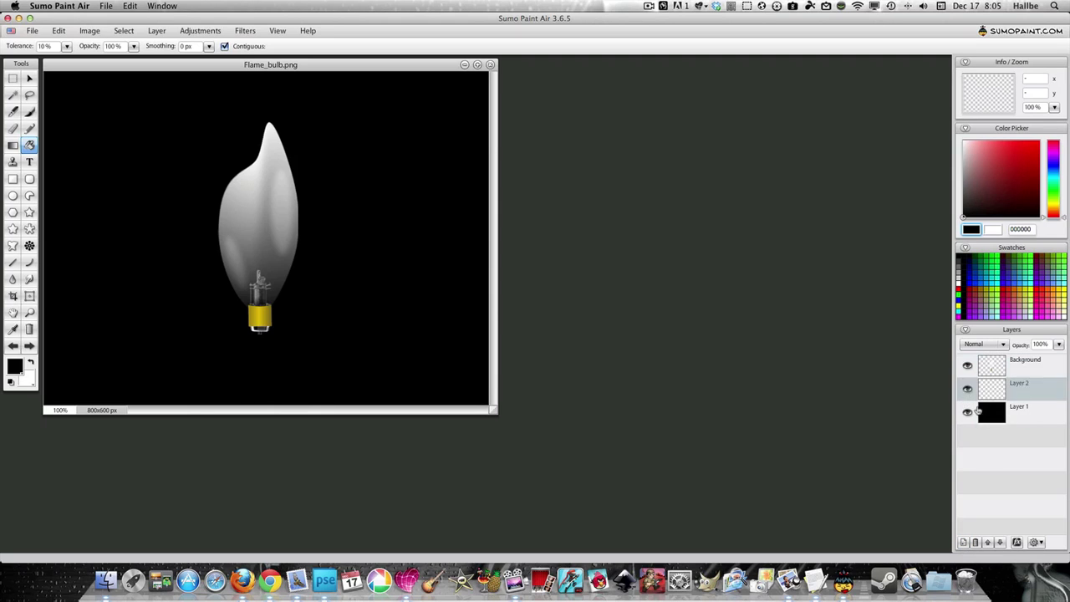
{"action": "left_click", "coordinate": [209, 48]}
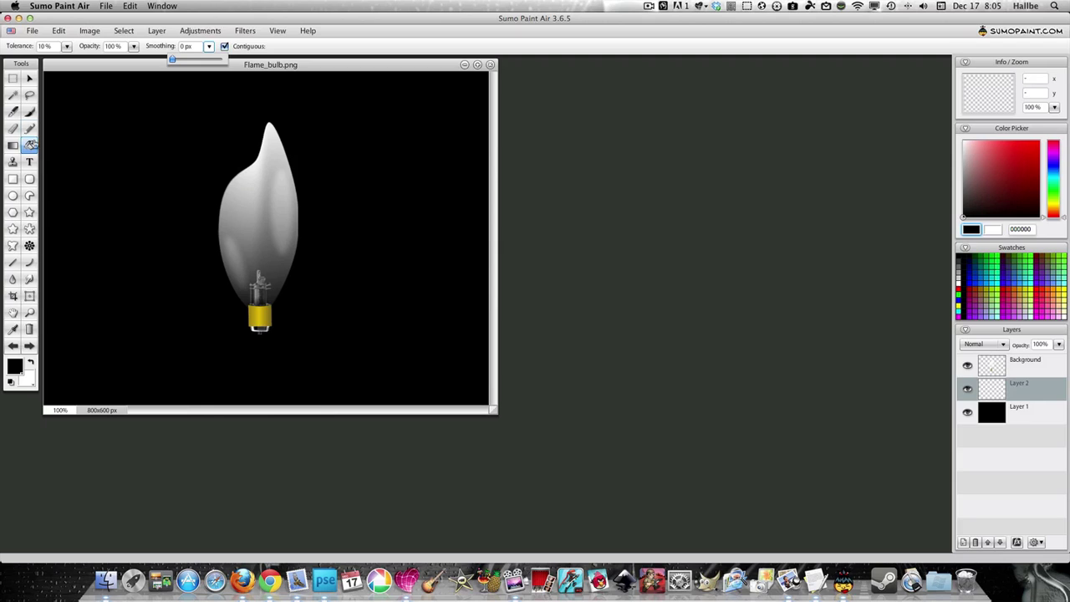
Step: Stamp a red Flare 4 brush at 112 px inside the bulb's centre
{"action": "left_click", "coordinate": [29, 111]}
{"action": "left_click", "coordinate": [283, 46]}
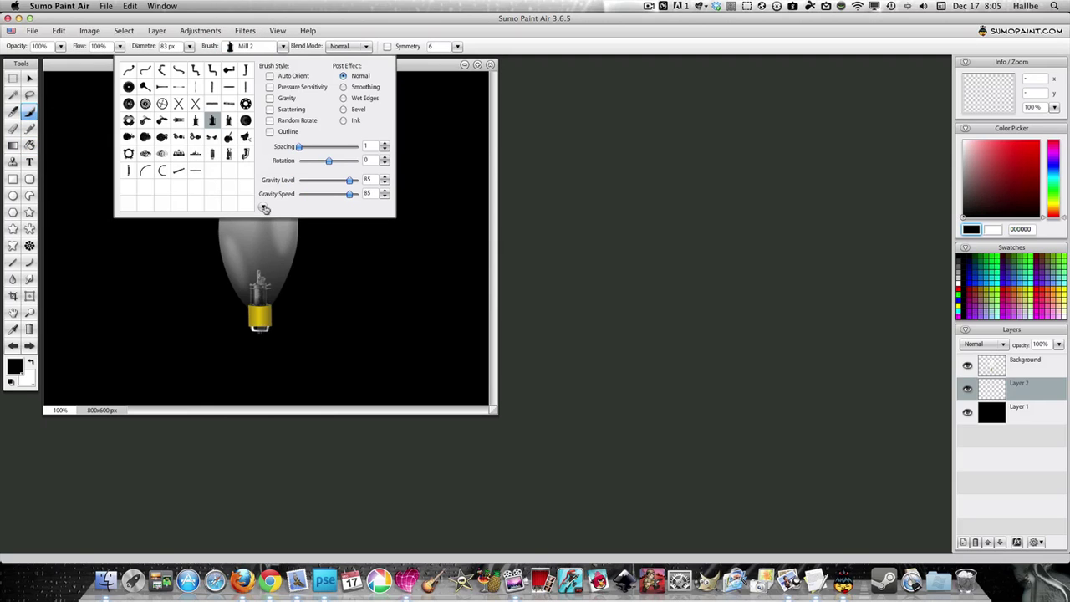
{"action": "left_click", "coordinate": [264, 210]}
{"action": "left_click", "coordinate": [255, 255]}
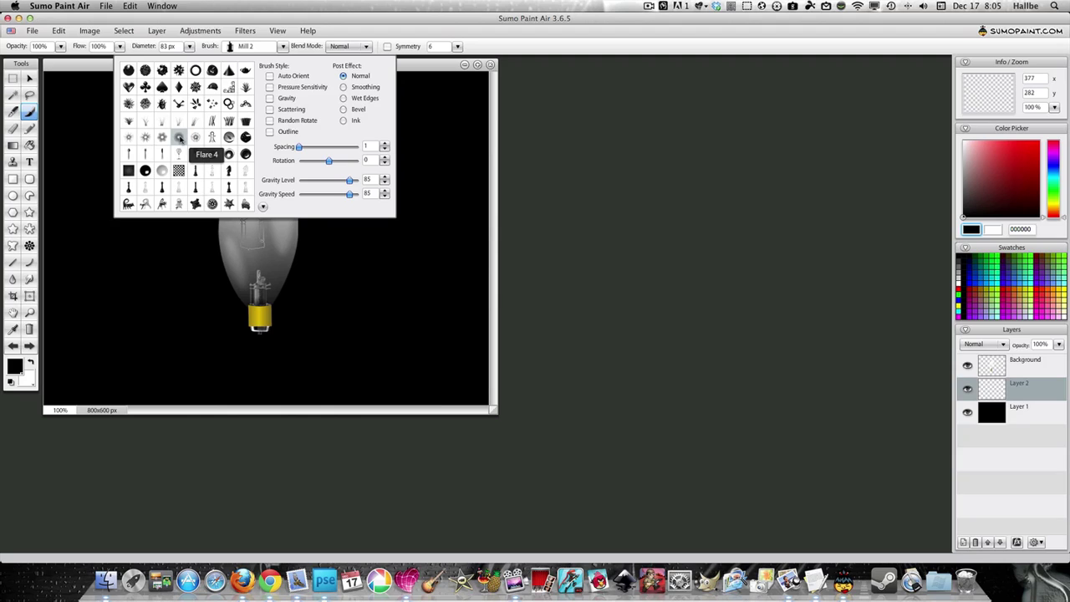
{"action": "left_click", "coordinate": [179, 137]}
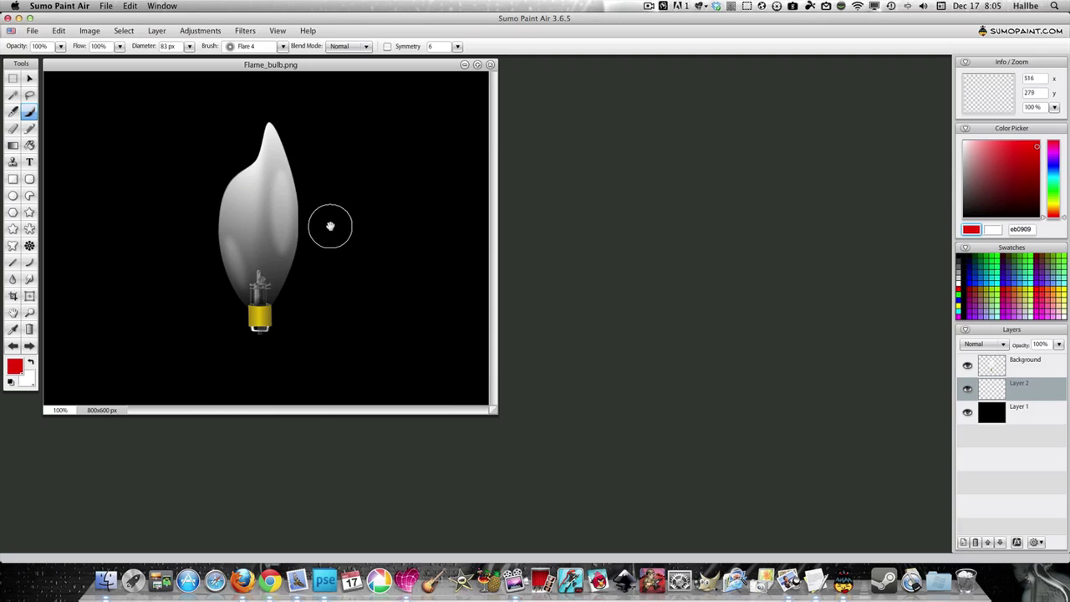
{"action": "key", "text": "bracketright"}
{"action": "key", "text": "bracketright"}
{"action": "key", "text": "bracketright"}
{"action": "left_click", "coordinate": [260, 223]}
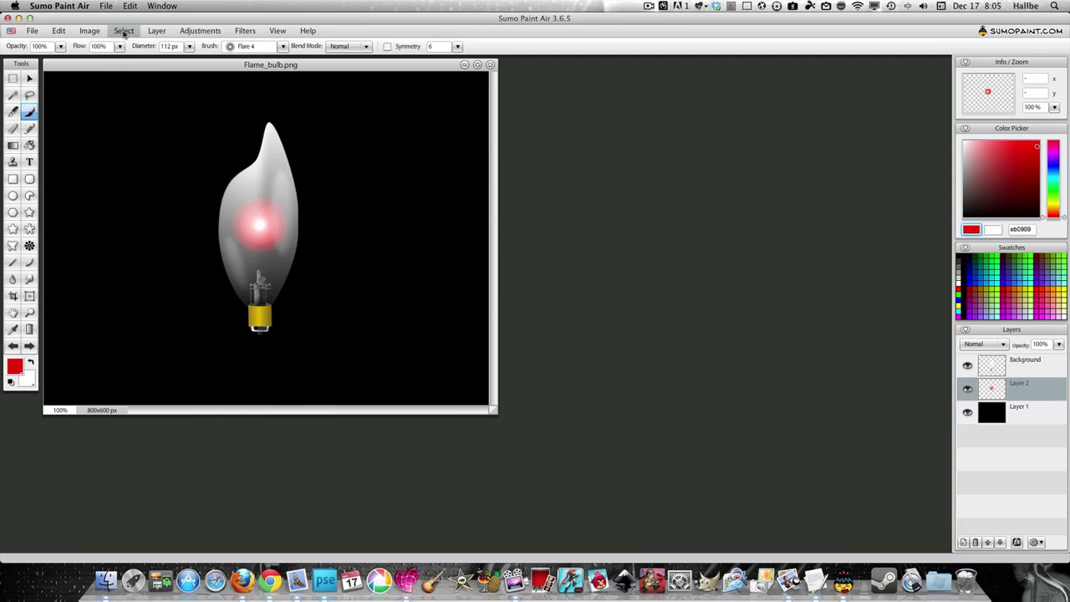
Step: Apply a Gaussian Blur to soften the red flare
{"action": "left_click", "coordinate": [245, 31]}
{"action": "mouse_move", "coordinate": [251, 58]}
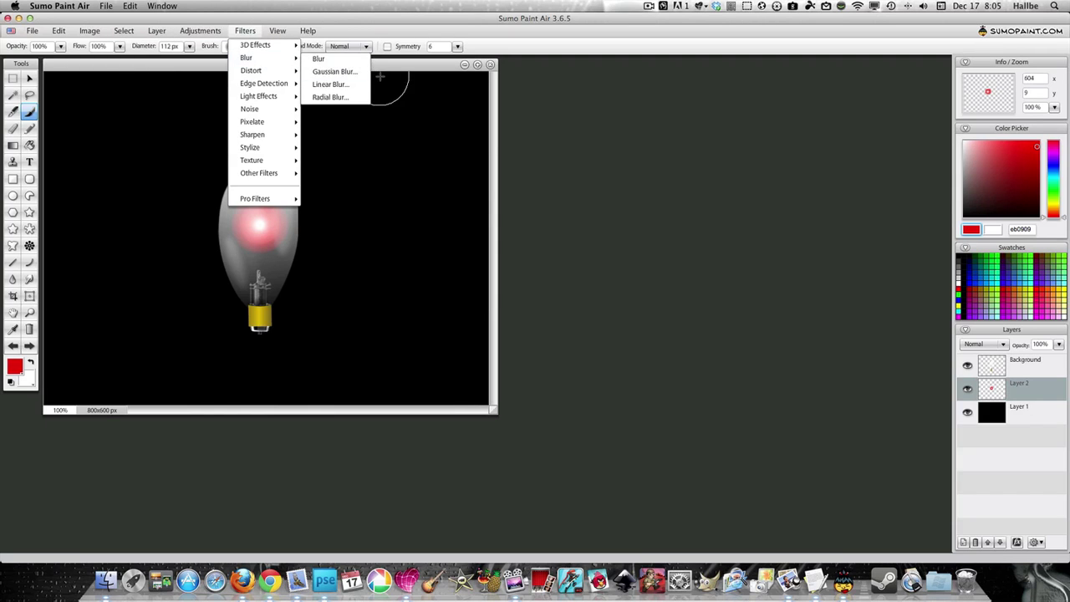
{"action": "left_click", "coordinate": [339, 72]}
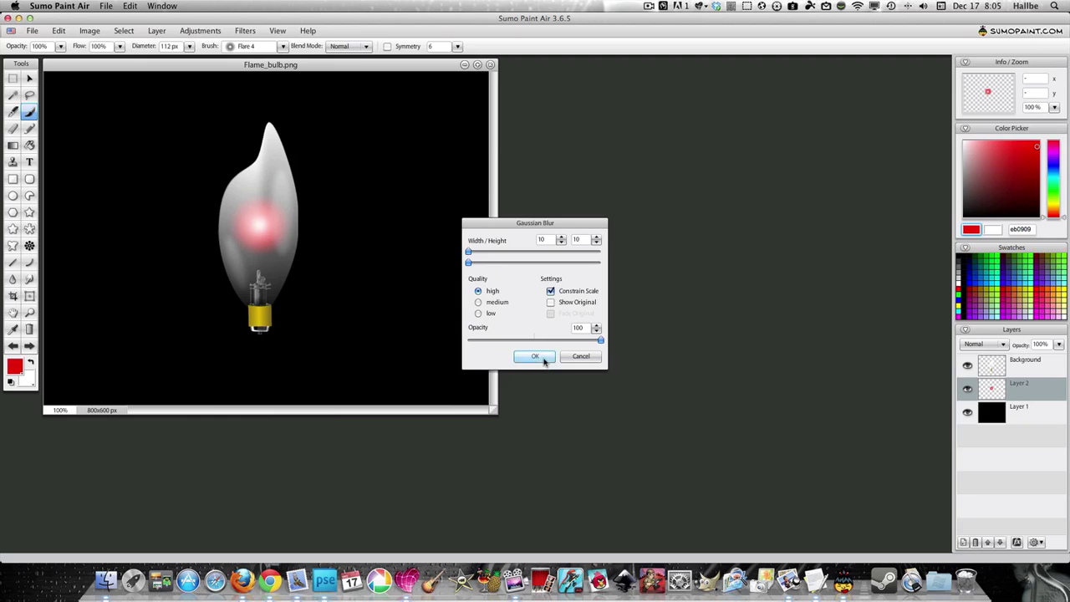
{"action": "left_click", "coordinate": [535, 358]}
Step: Duplicate Layer 2
{"action": "right_click", "coordinate": [1018, 369]}
{"action": "right_click", "coordinate": [1021, 392]}
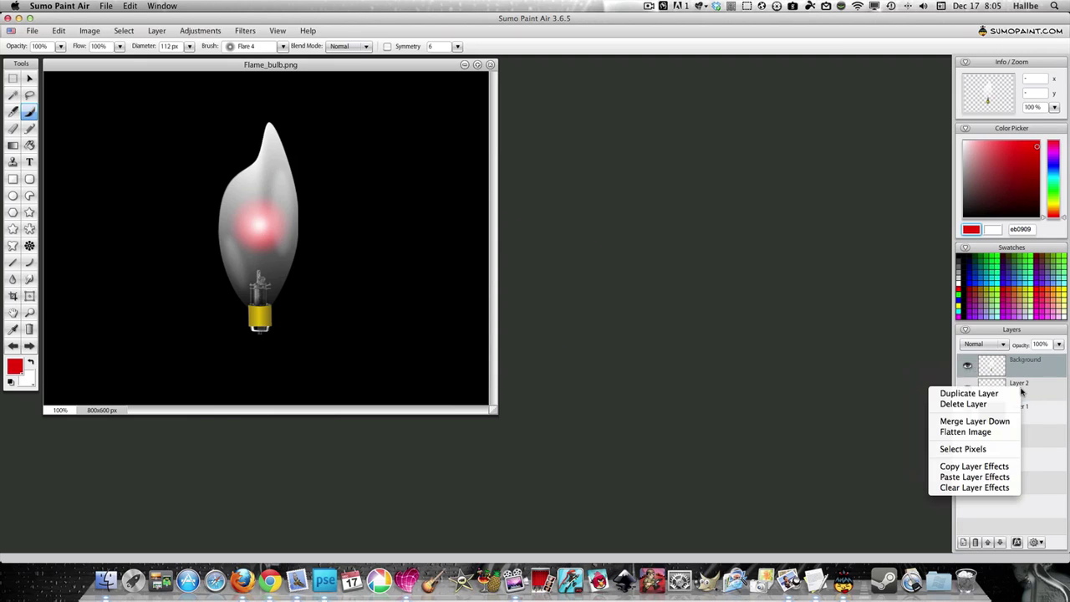
{"action": "left_click", "coordinate": [1021, 392]}
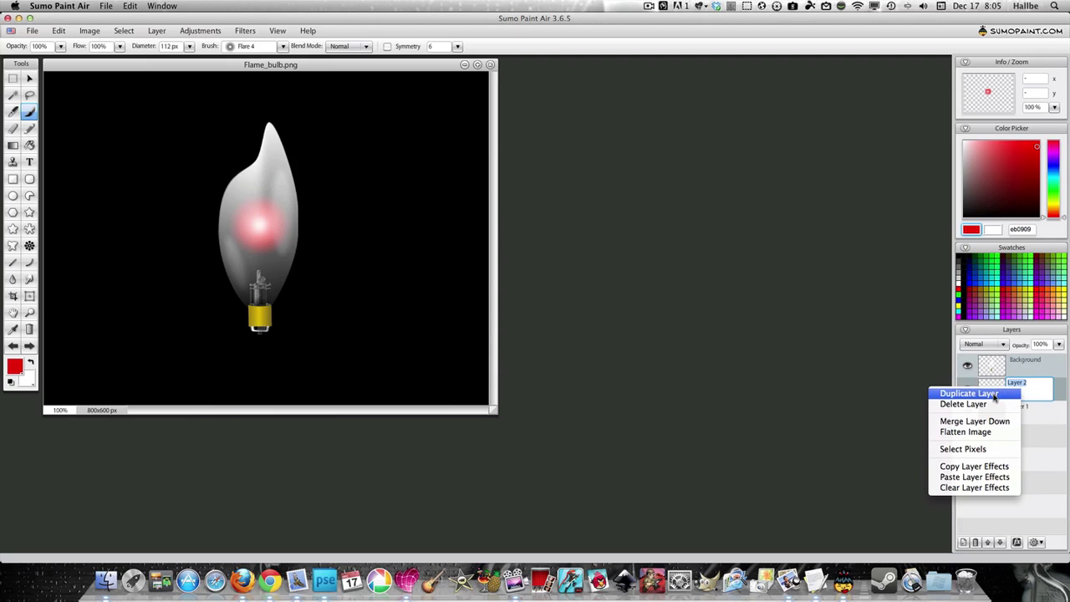
{"action": "left_click", "coordinate": [994, 395]}
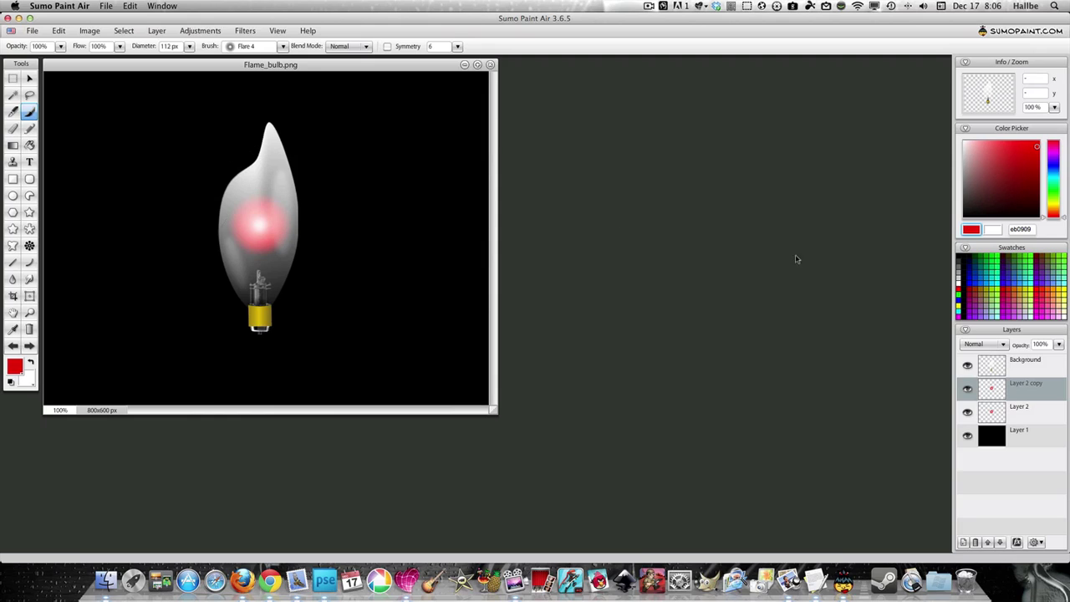
Step: Merge the layers down twice into Layer 2, then shift the bulb slightly right and up
{"action": "left_click", "coordinate": [963, 371]}
{"action": "right_click", "coordinate": [987, 371]}
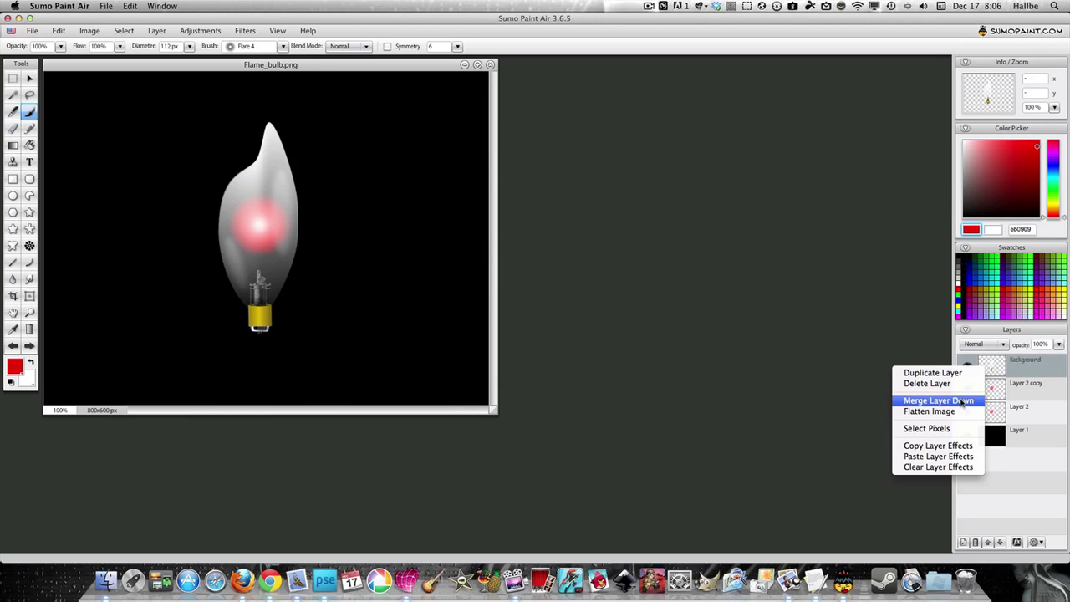
{"action": "left_click", "coordinate": [963, 402]}
{"action": "right_click", "coordinate": [986, 372]}
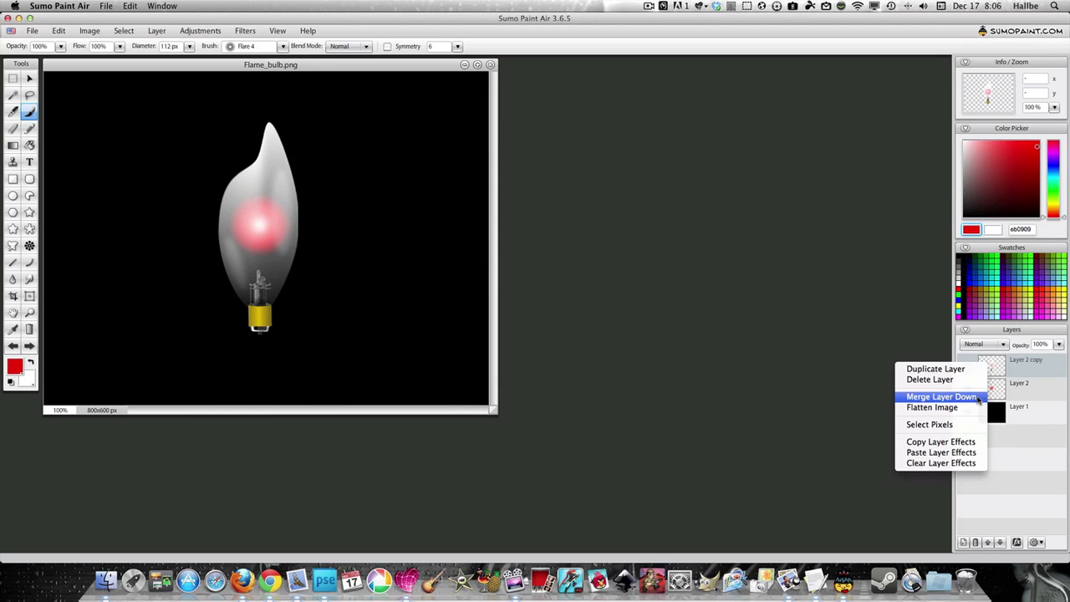
{"action": "left_click", "coordinate": [963, 402]}
{"action": "left_click", "coordinate": [29, 78]}
{"action": "mouse_move", "coordinate": [261, 267]}
{"action": "left_mouse_down"}
{"action": "mouse_move", "coordinate": [390, 261]}
{"action": "mouse_move", "coordinate": [179, 245]}
{"action": "mouse_move", "coordinate": [403, 263]}
{"action": "mouse_move", "coordinate": [287, 304]}
{"action": "mouse_move", "coordinate": [441, 316]}
{"action": "left_mouse_up"}
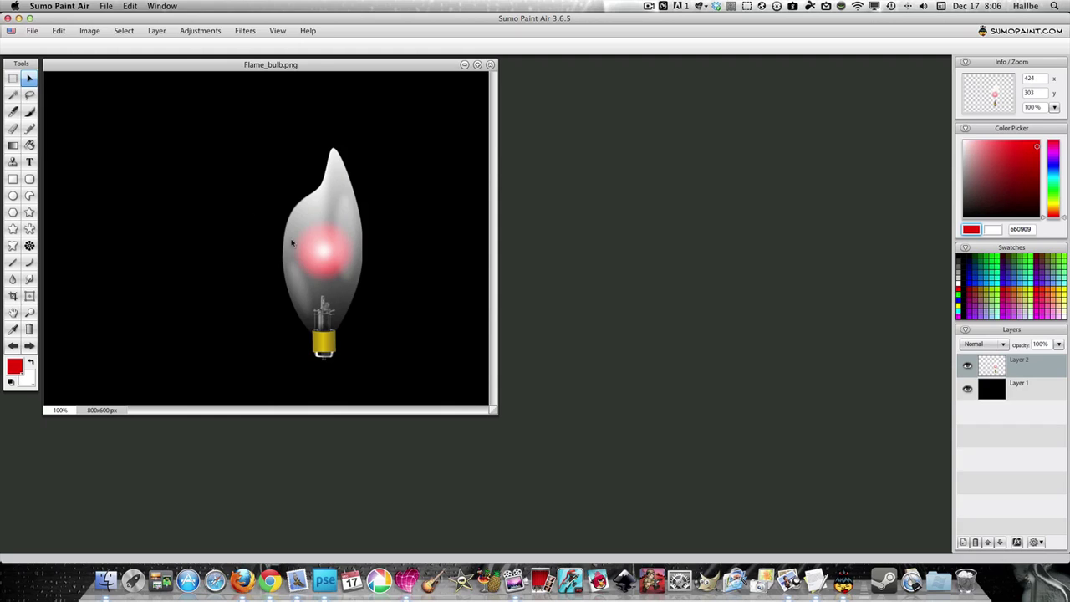
Step: Add Layer 3 just above the black layer and stamp a 256 px red Flare 3 over the bulb
{"action": "left_click", "coordinate": [965, 544]}
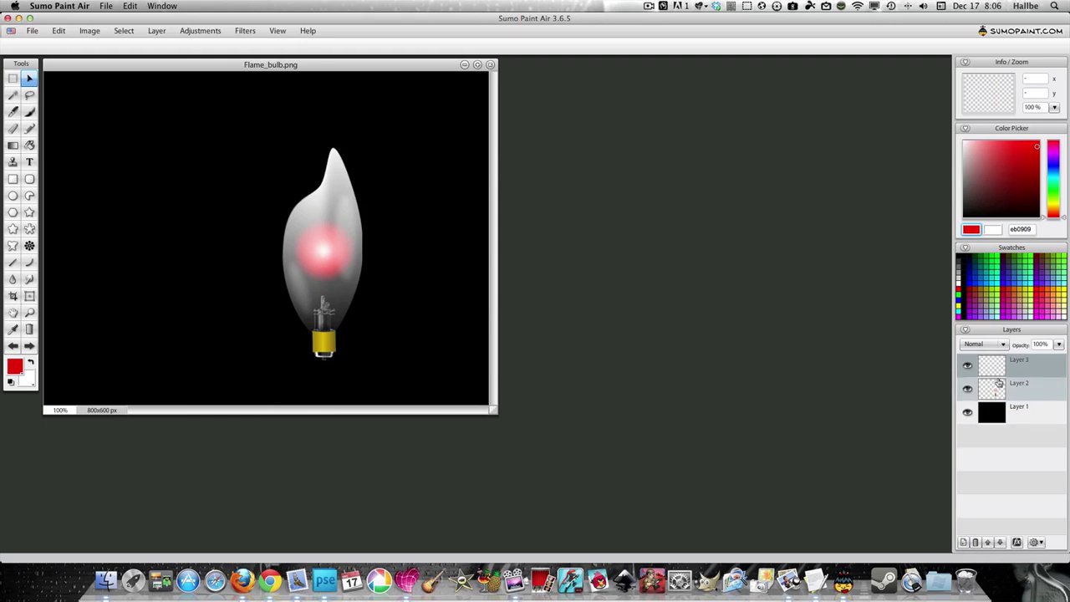
{"action": "left_click_drag", "start_coordinate": [1007, 366], "coordinate": [1007, 408]}
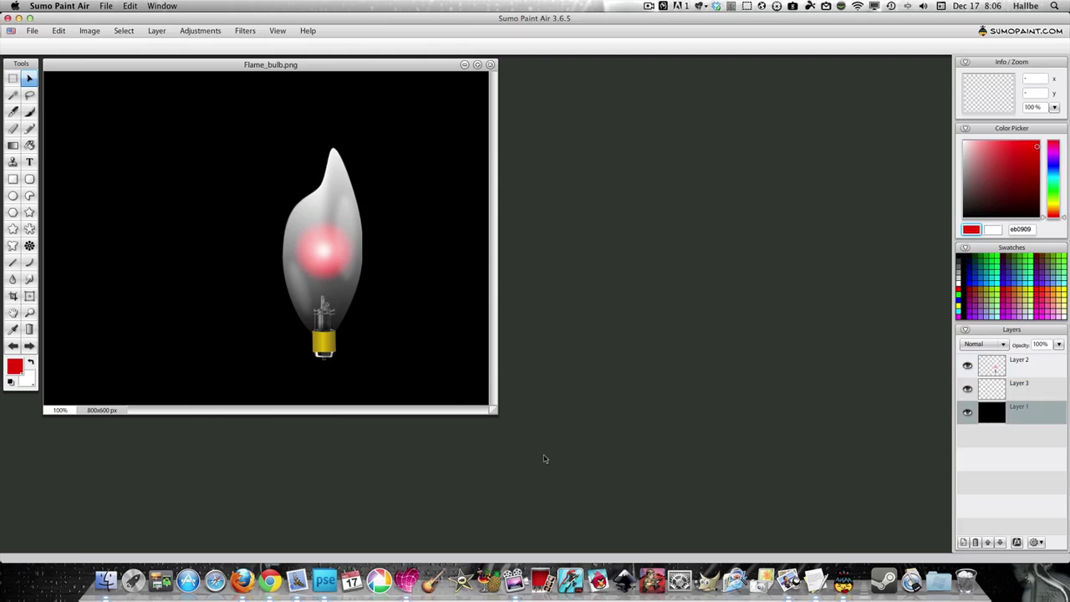
{"action": "left_click", "coordinate": [29, 112]}
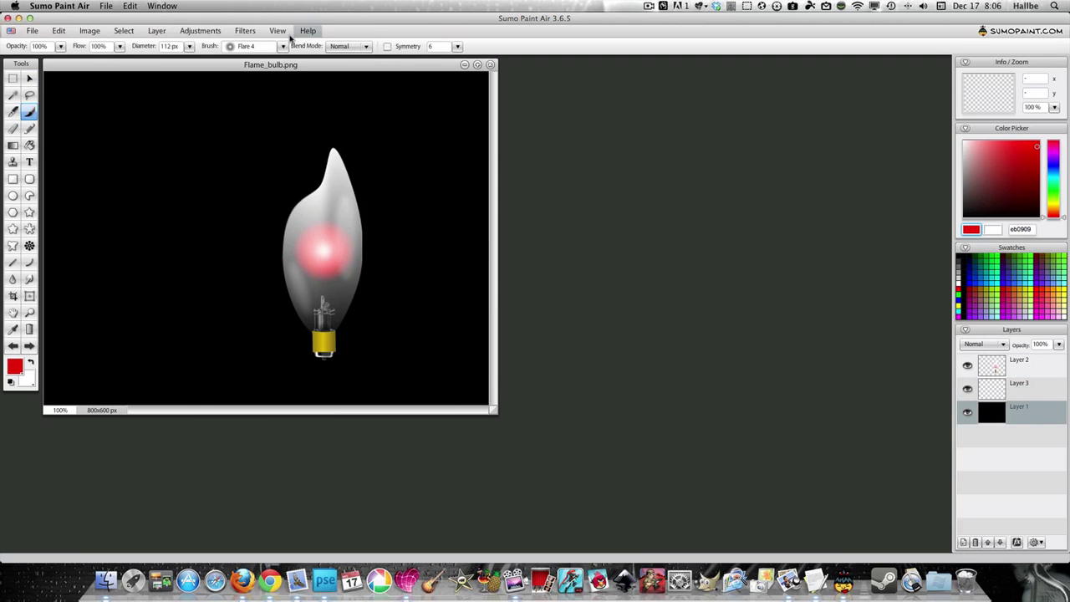
{"action": "left_click", "coordinate": [282, 46]}
{"action": "left_click", "coordinate": [262, 206]}
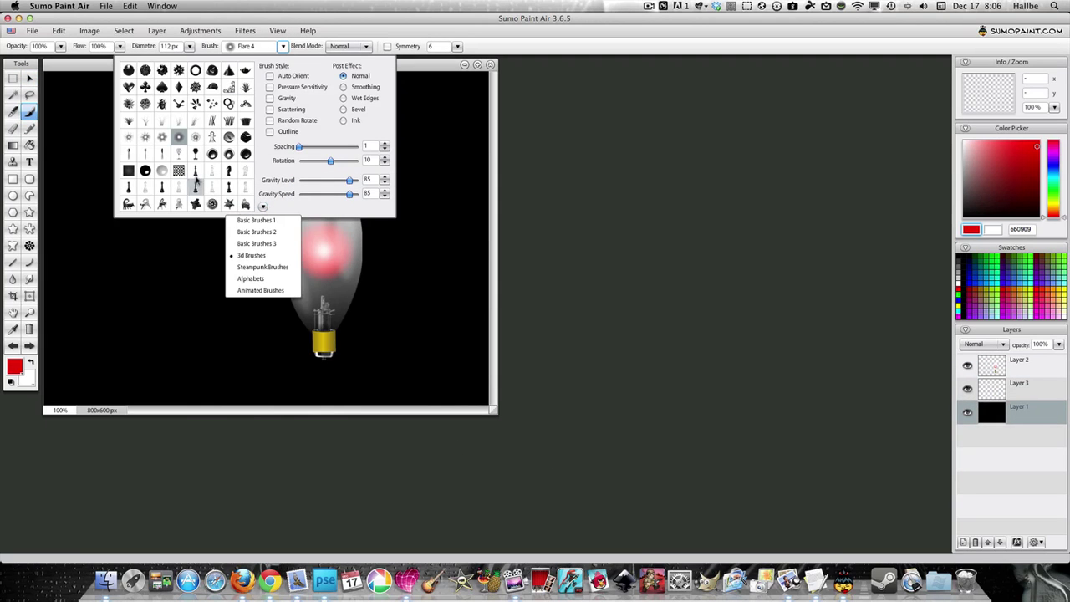
{"action": "left_click", "coordinate": [162, 139]}
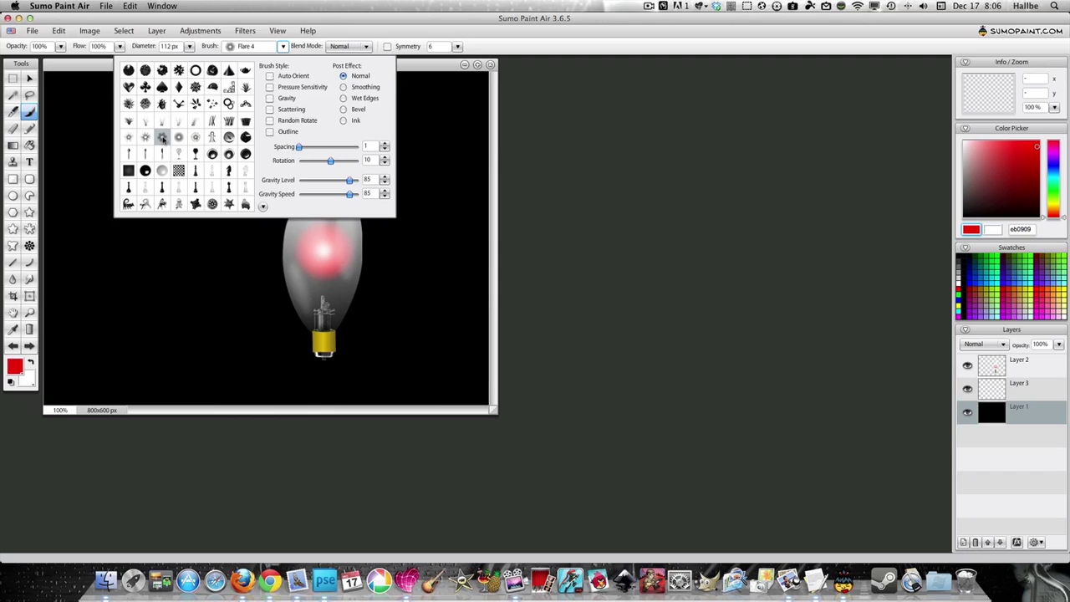
{"action": "left_click", "coordinate": [705, 274]}
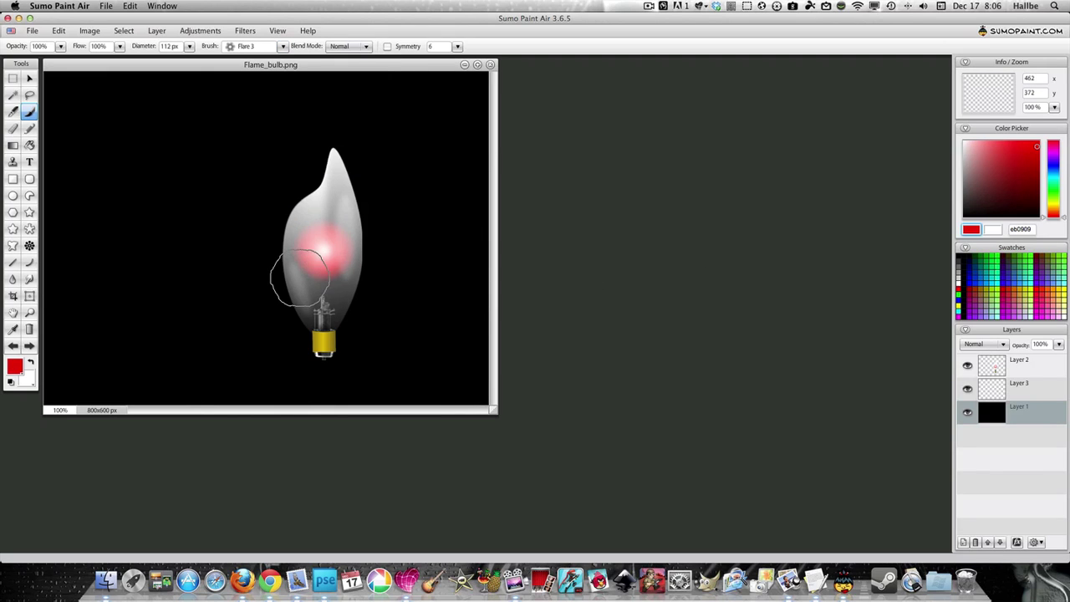
{"action": "left_click", "coordinate": [189, 47]}
{"action": "left_click", "coordinate": [194, 61]}
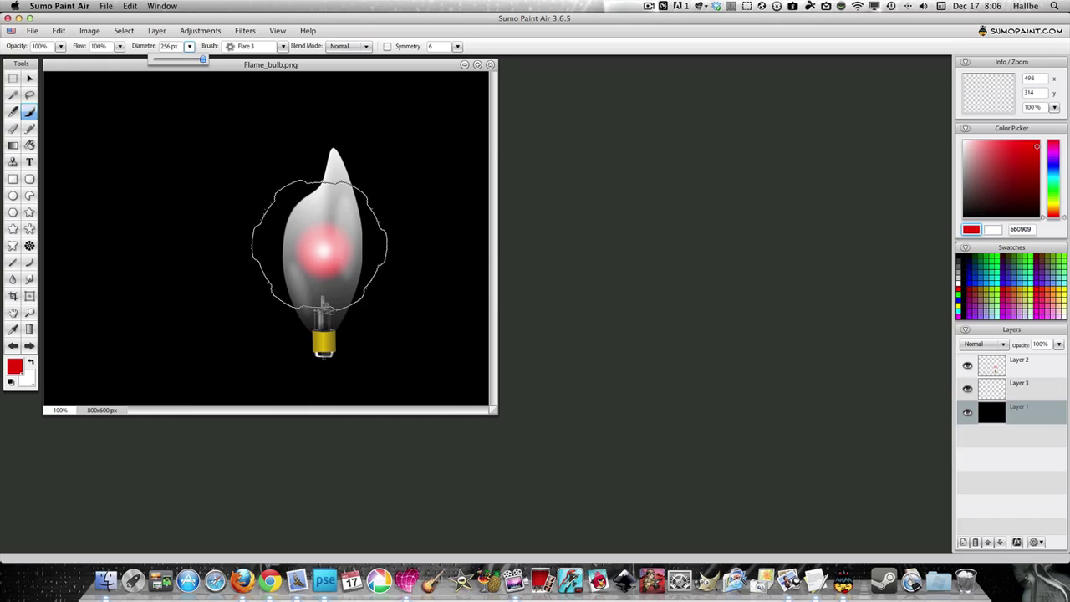
{"action": "left_click", "coordinate": [322, 247]}
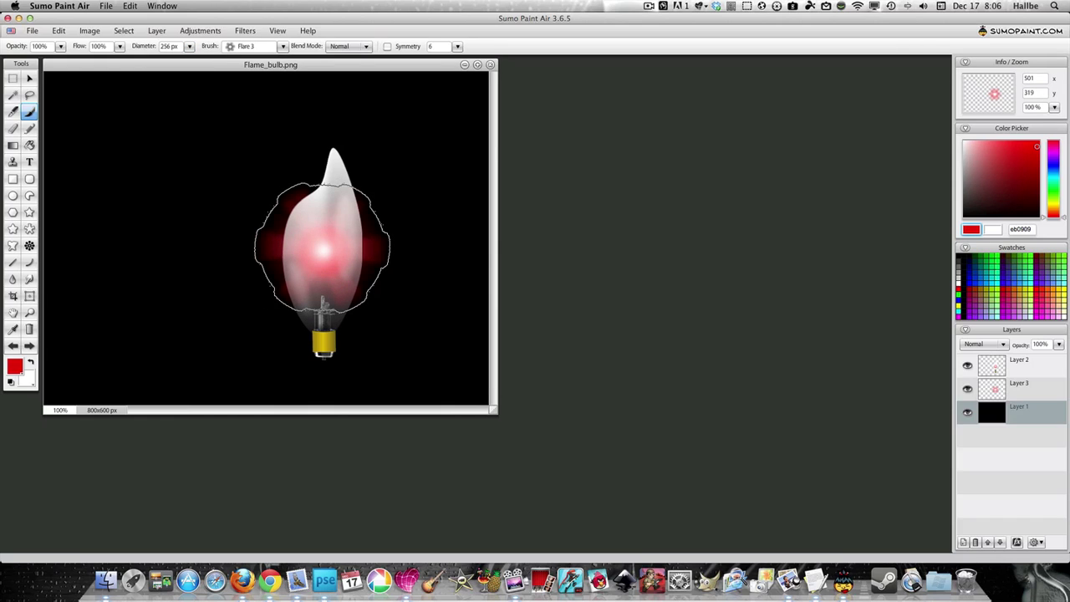
Step: Preview a Gaussian Blur on the flare with Width and Height at 68.2
{"action": "left_click", "coordinate": [245, 30]}
{"action": "mouse_move", "coordinate": [255, 54]}
{"action": "left_click", "coordinate": [326, 69]}
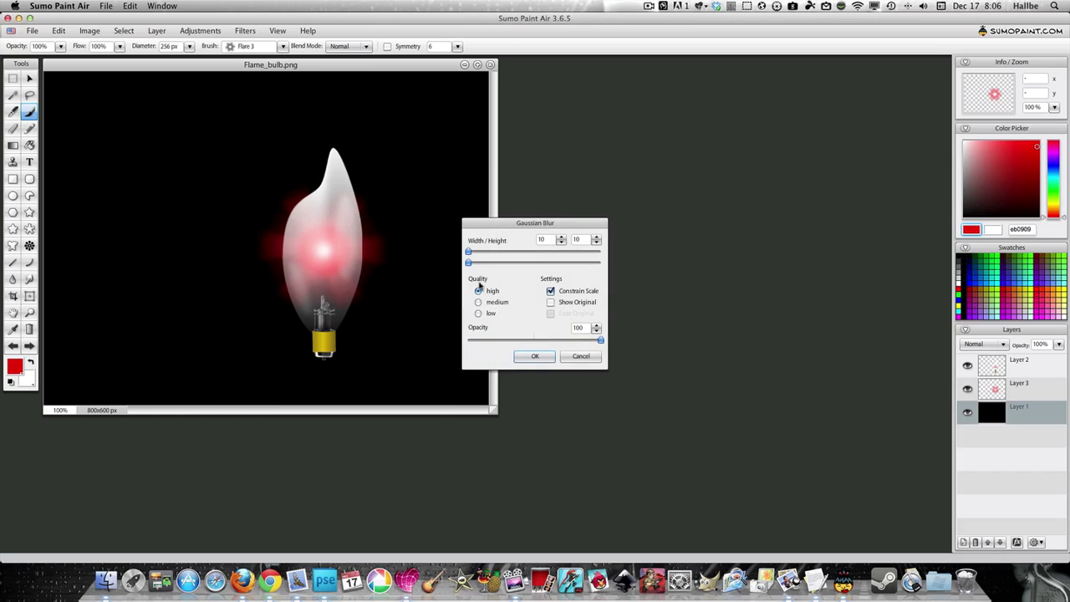
{"action": "left_click", "coordinate": [505, 264]}
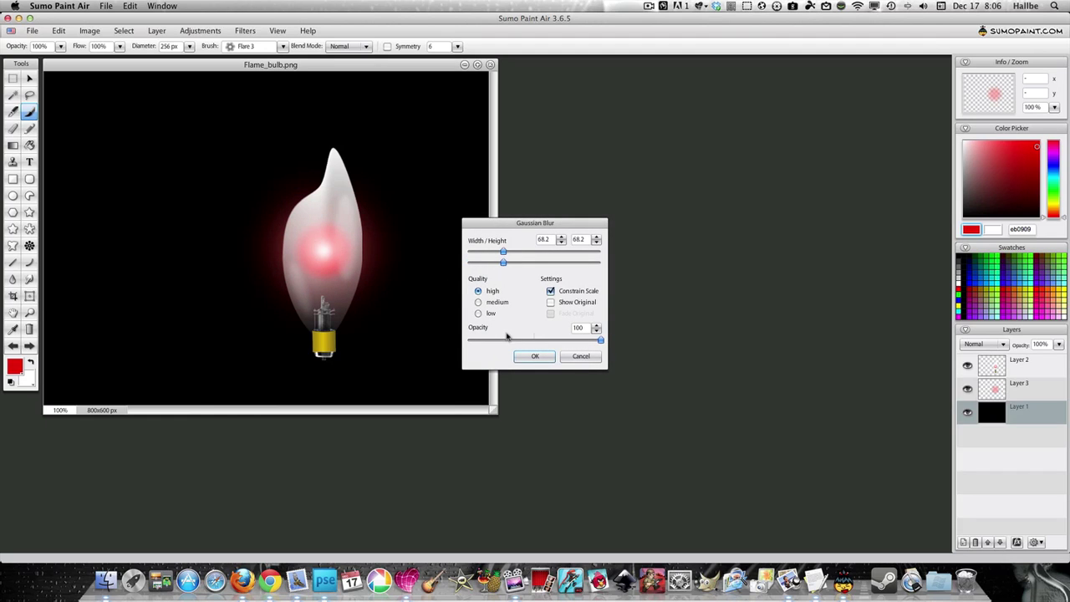
Step: Confirm the 68.2 Gaussian Blur so Layer 3 becomes a soft red halo
{"action": "left_click", "coordinate": [534, 358]}
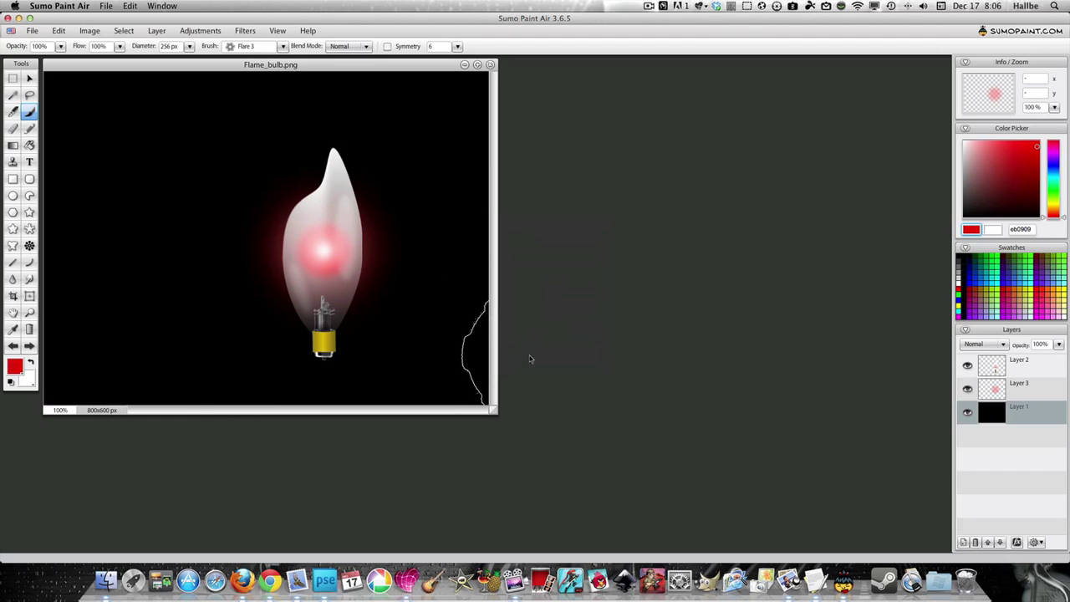